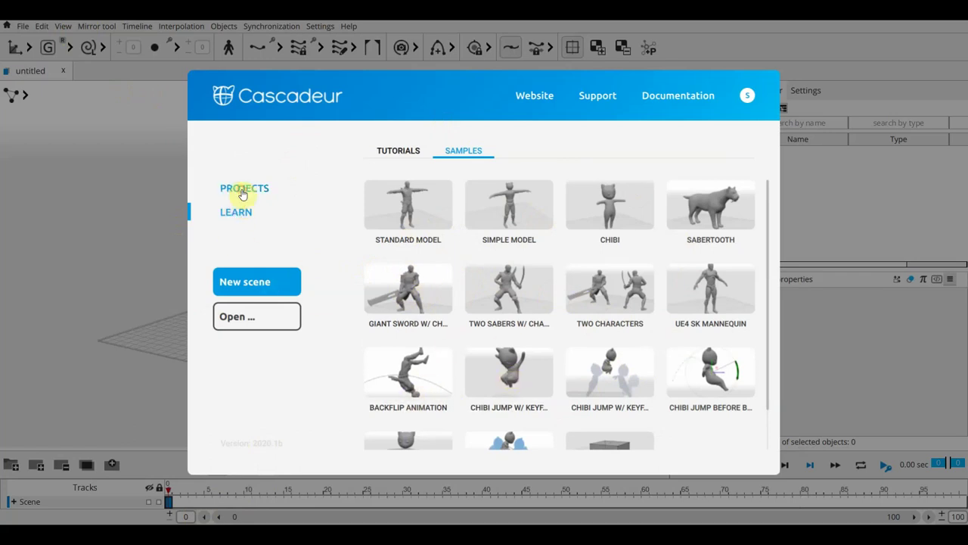
Browse the Projects and Learn lists, then load the Standard Model sample from Learn > Samples.
left_click(242, 194)
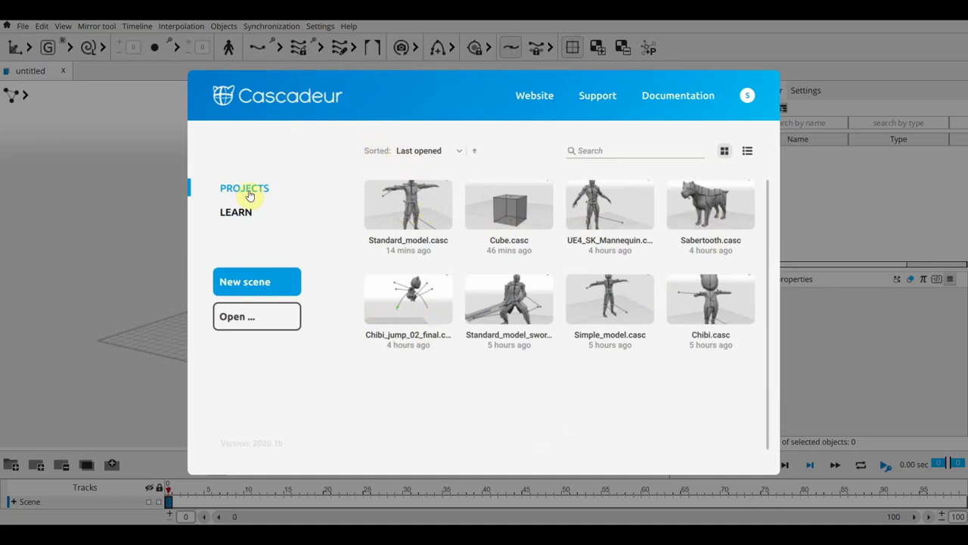
left_click(235, 213)
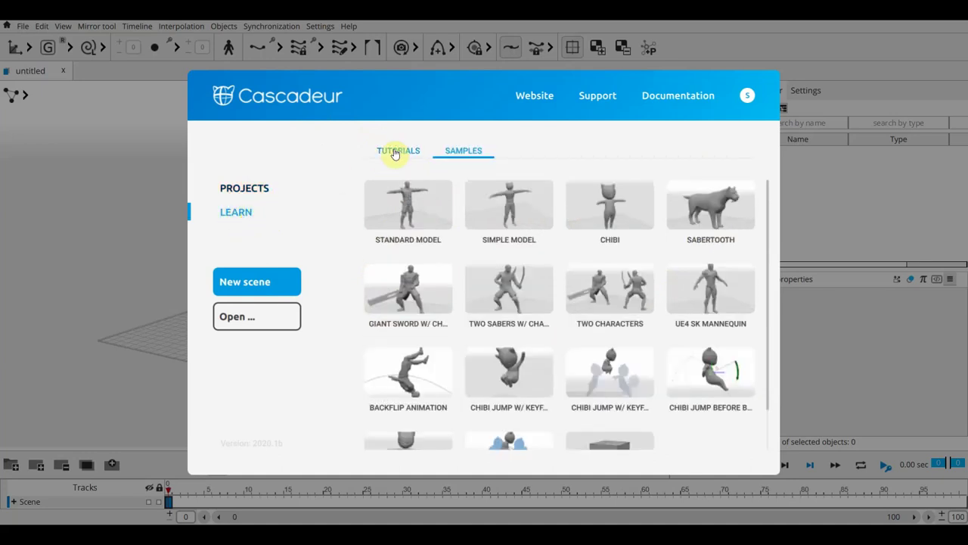
left_click(396, 151)
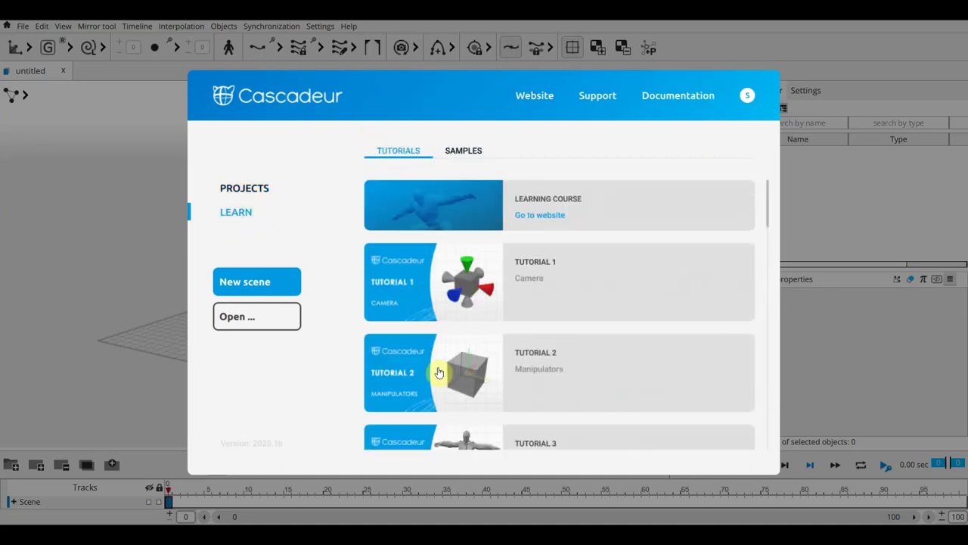
left_click(463, 151)
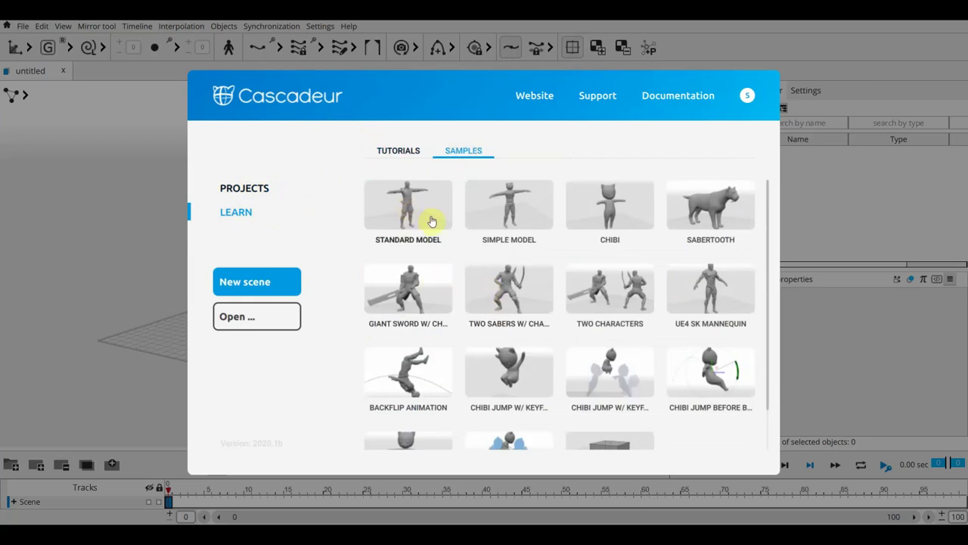
left_click(432, 218)
left_click(432, 220)
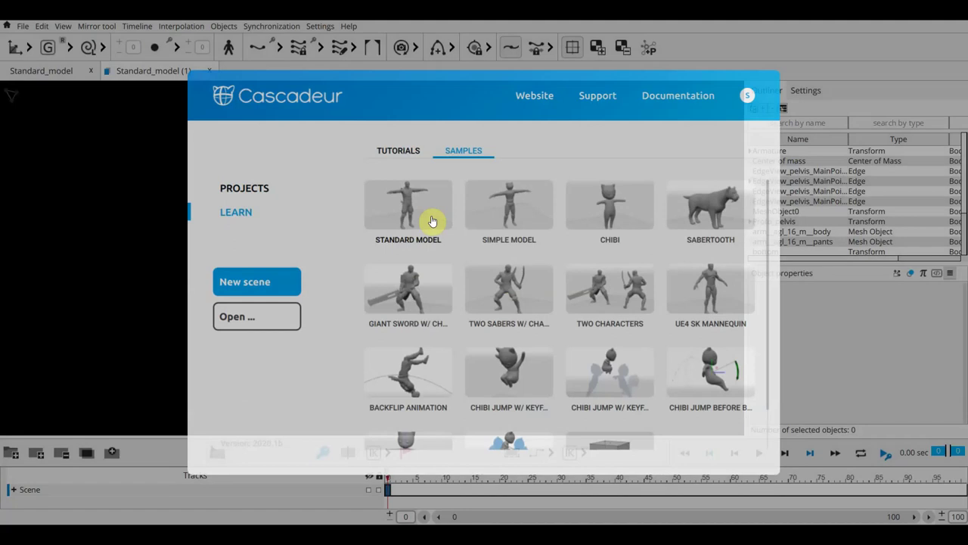
Make the timeline panel taller and the track list narrower, then orbit to a front view.
mouse_move(556, 320)
right_mouse_down()
mouse_move(489, 296)
mouse_move(499, 285)
mouse_move(672, 281)
mouse_move(396, 298)
mouse_move(473, 402)
mouse_move(436, 279)
mouse_move(452, 309)
mouse_move(446, 283)
mouse_move(555, 255)
mouse_move(447, 288)
mouse_move(460, 277)
mouse_move(595, 307)
mouse_move(616, 301)
right_mouse_up()
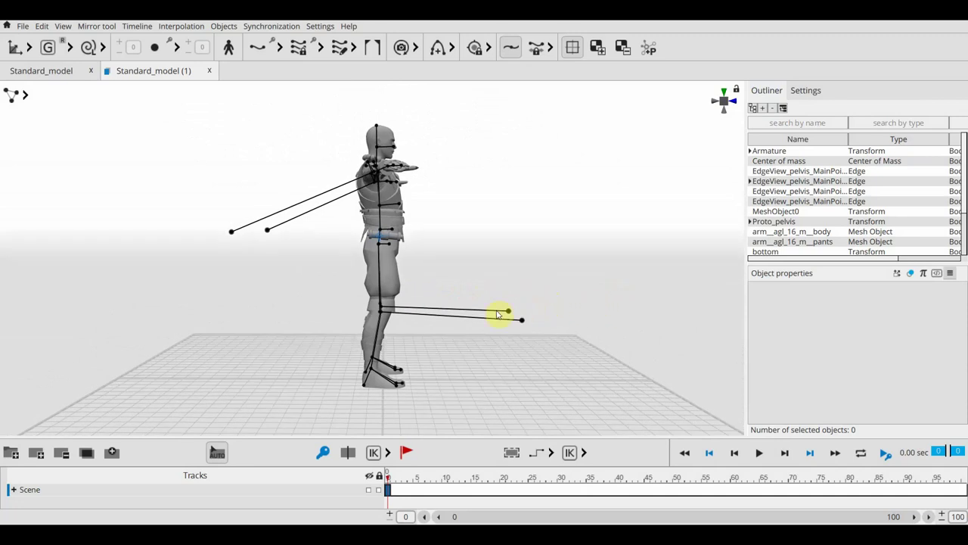
left_click_drag(439, 436, 439, 368)
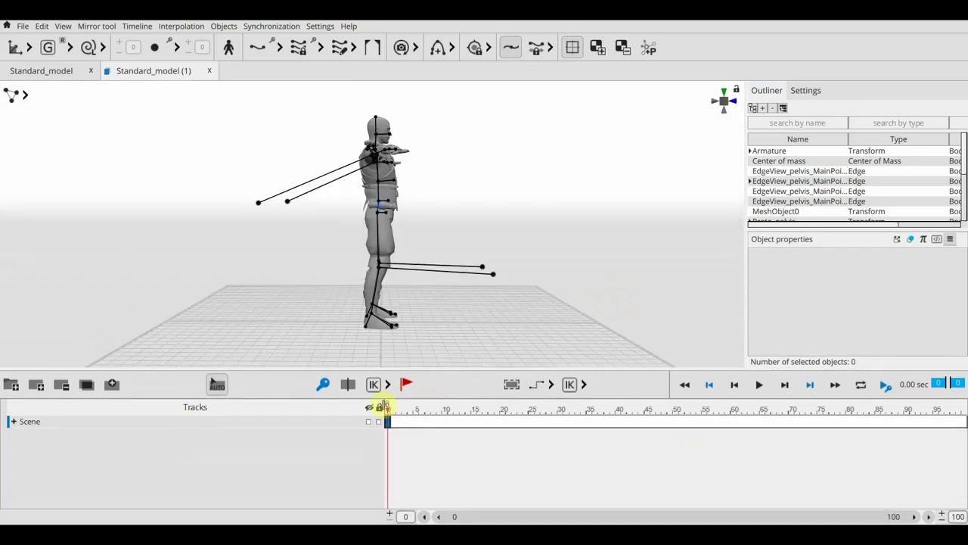
mouse_move(376, 406)
left_mouse_down()
mouse_move(199, 399)
mouse_move(50, 413)
left_mouse_up()
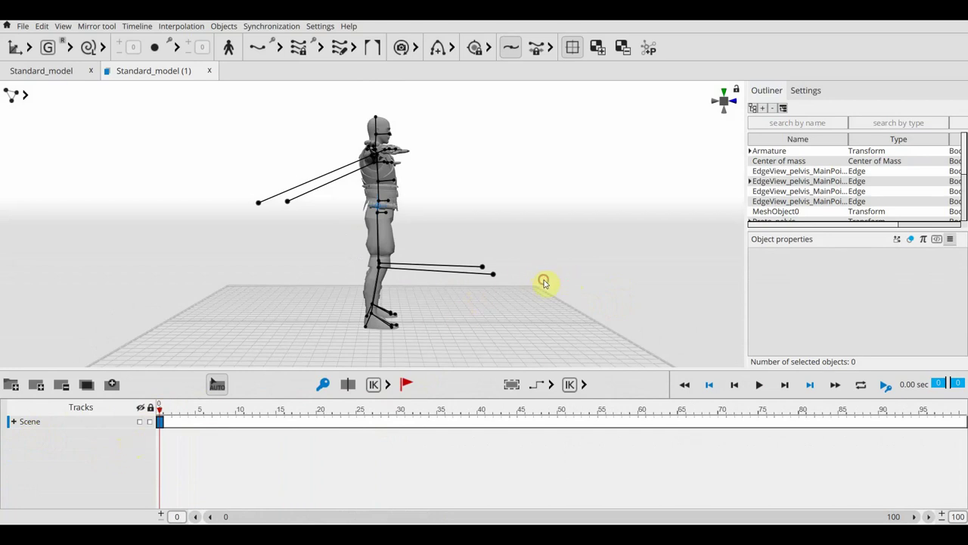
middle_click_drag(575, 287, 411, 281)
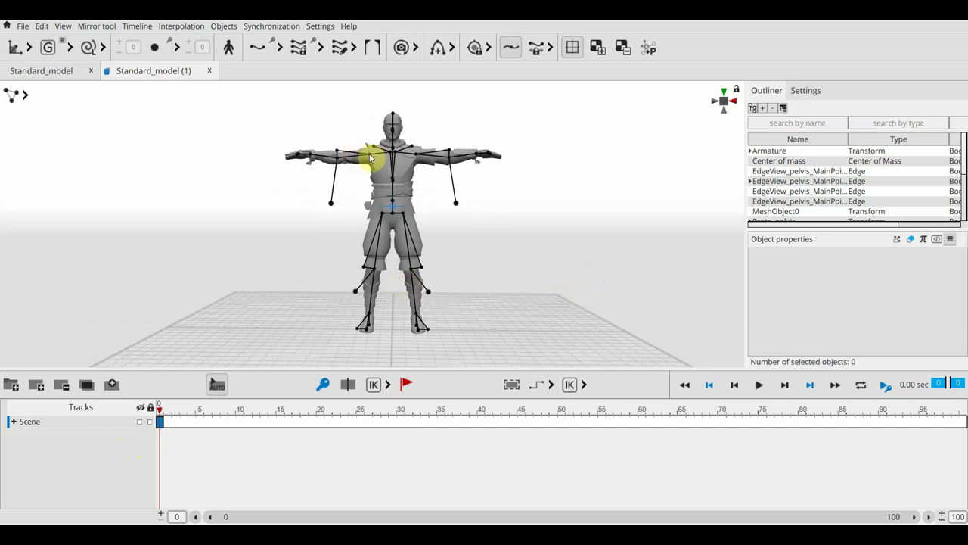
Select the right arm and rotate it up overhead with the Rotate tool.
left_click(370, 157)
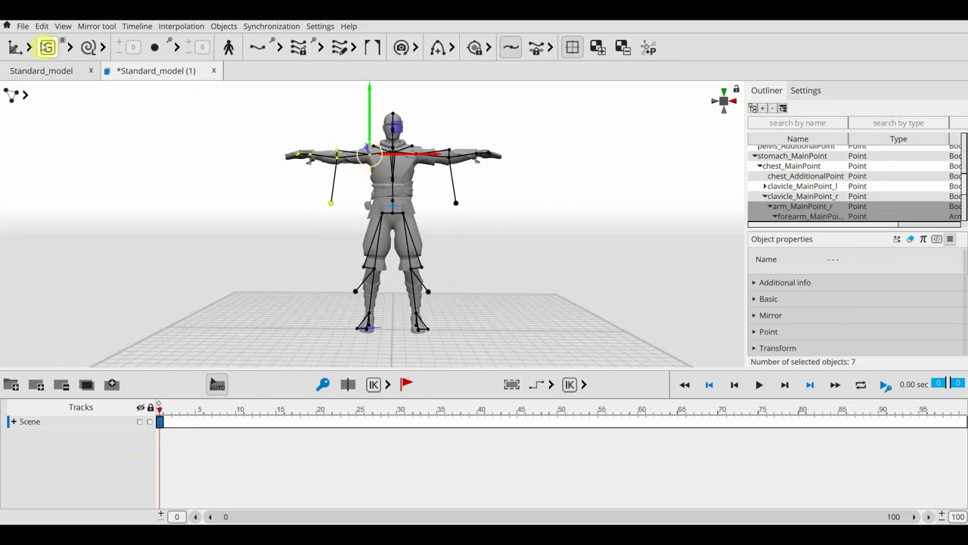
left_click(28, 47)
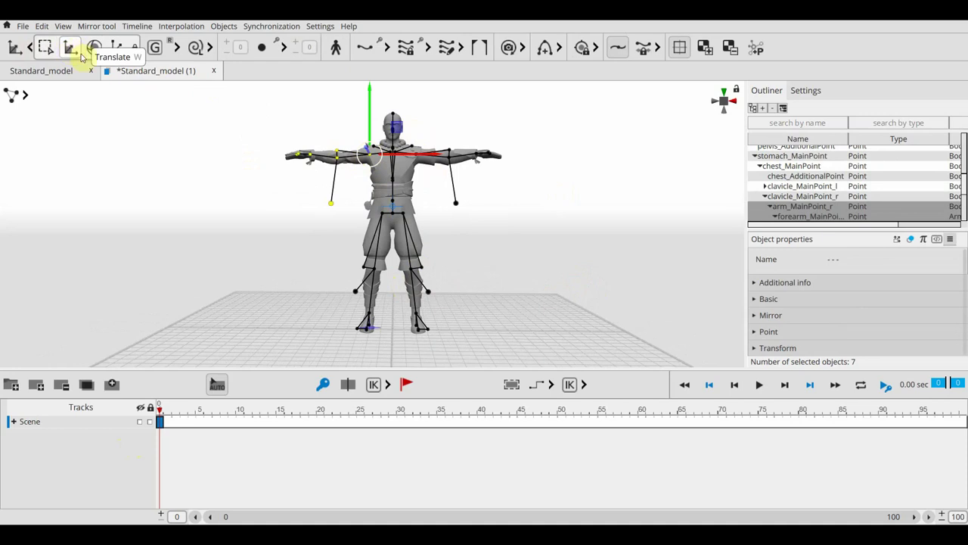
left_click(79, 54)
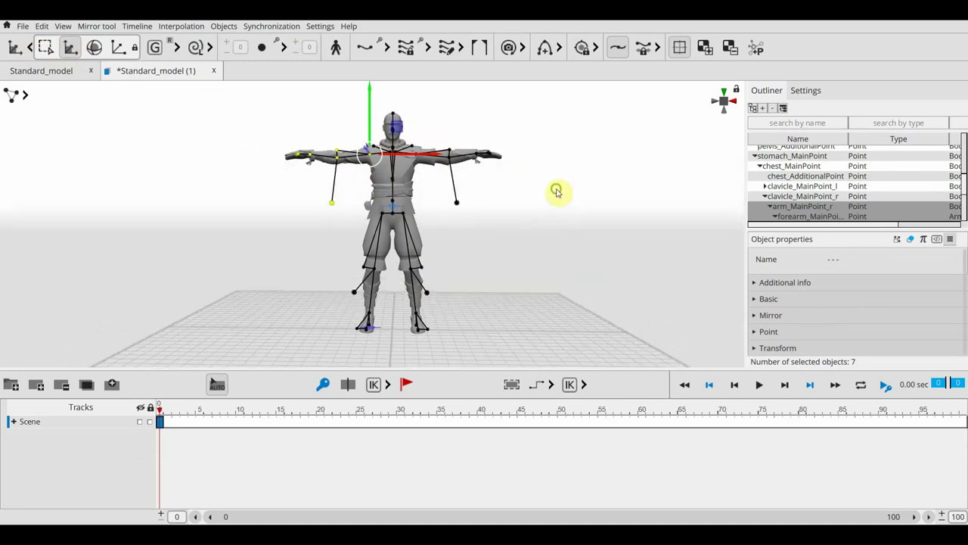
middle_click_drag(558, 193, 558, 209)
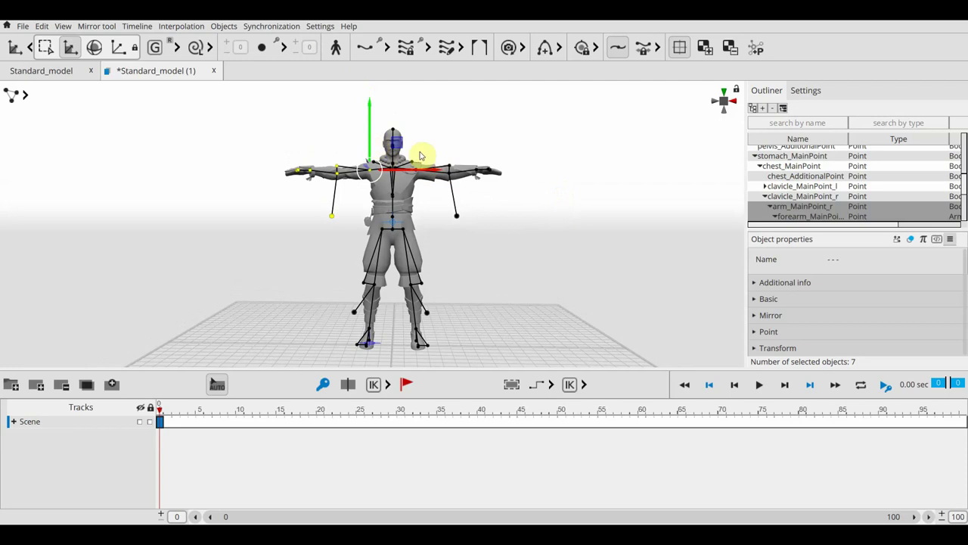
key("e")
mouse_move(428, 143)
left_mouse_down()
mouse_move(398, 98)
mouse_move(370, 80)
mouse_move(428, 151)
mouse_move(426, 205)
mouse_move(412, 216)
mouse_move(419, 198)
left_mouse_up()
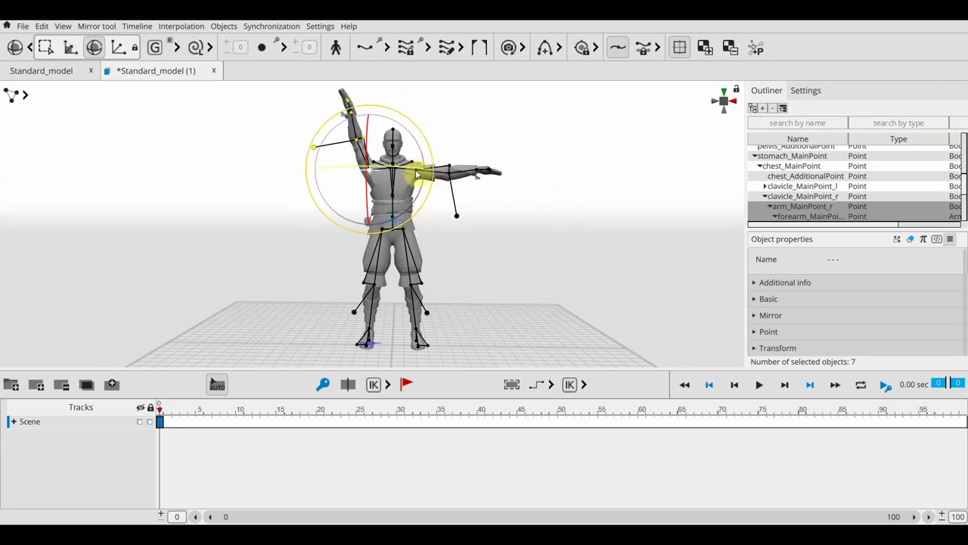
Raise the left arm overhead, then refine the angles of both raised arms.
left_click(416, 174)
mouse_move(470, 137)
left_mouse_down()
mouse_move(452, 98)
mouse_move(385, 59)
left_mouse_up()
left_click_drag(429, 171, 409, 171)
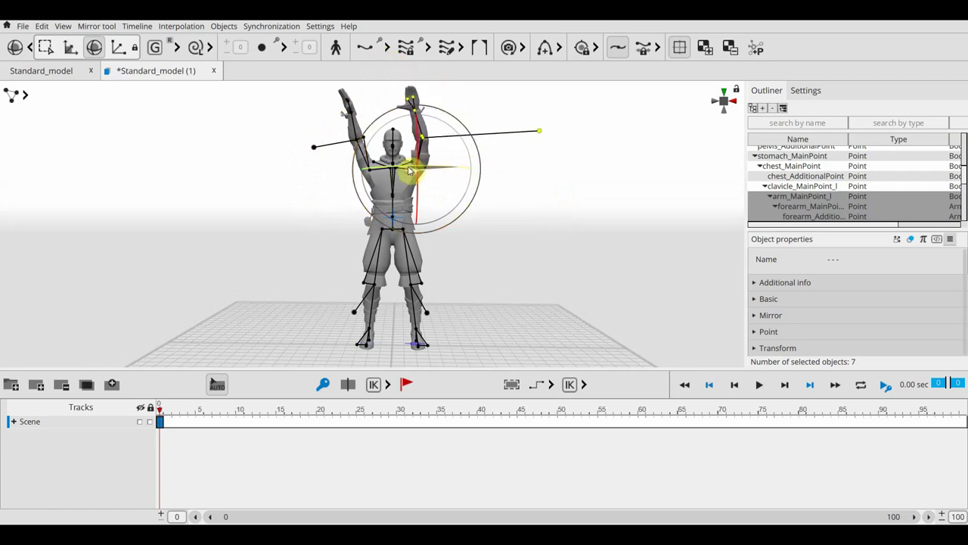
mouse_move(462, 126)
left_mouse_down()
mouse_move(472, 139)
mouse_move(462, 135)
left_mouse_up()
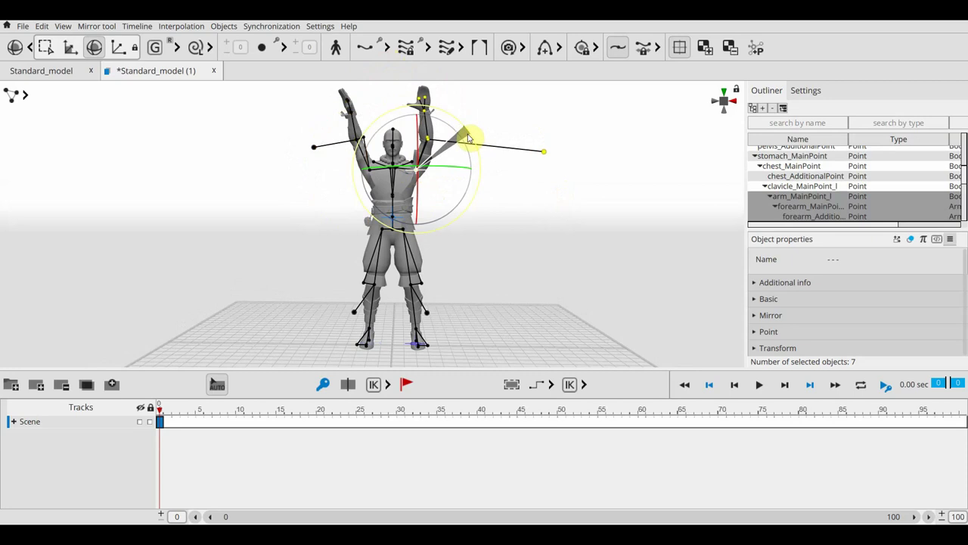
left_click(370, 167)
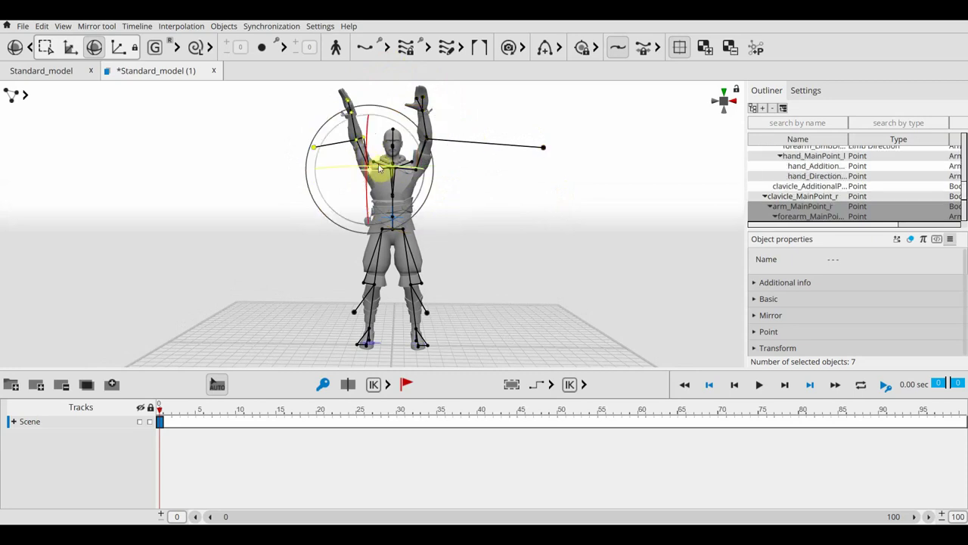
left_click_drag(380, 169, 406, 165)
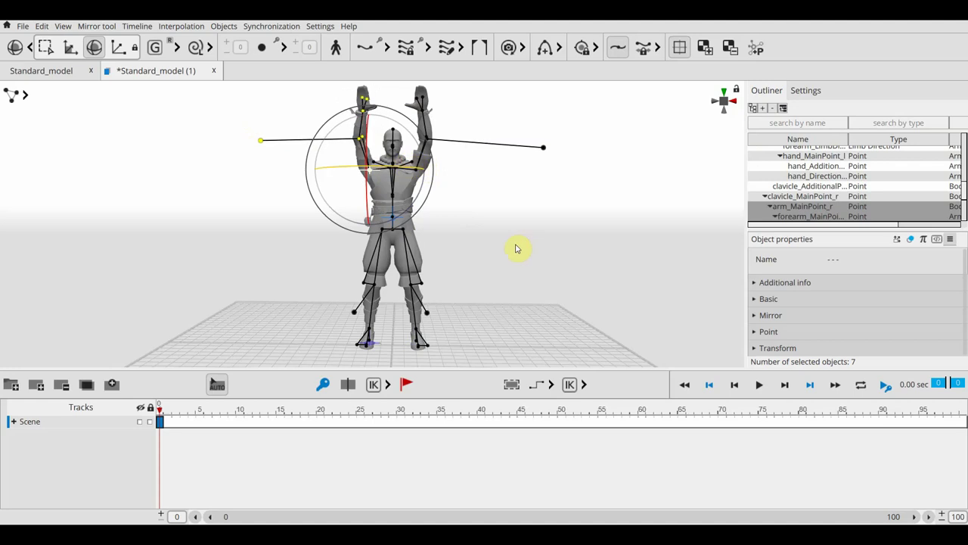
right_click_drag(502, 265, 700, 264)
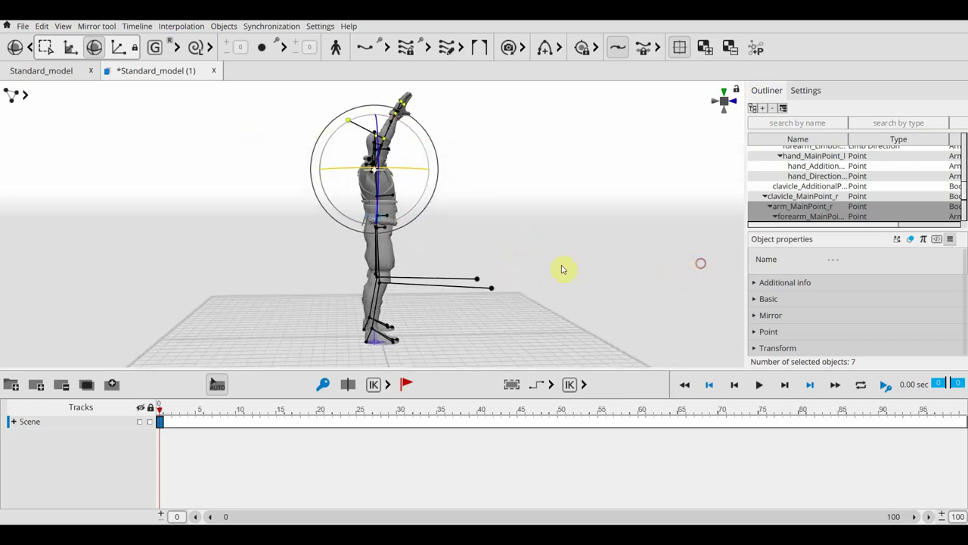
Pull the right foot back, shift and rotate the upper body forward, and tilt the head.
left_click_drag(426, 362, 329, 297)
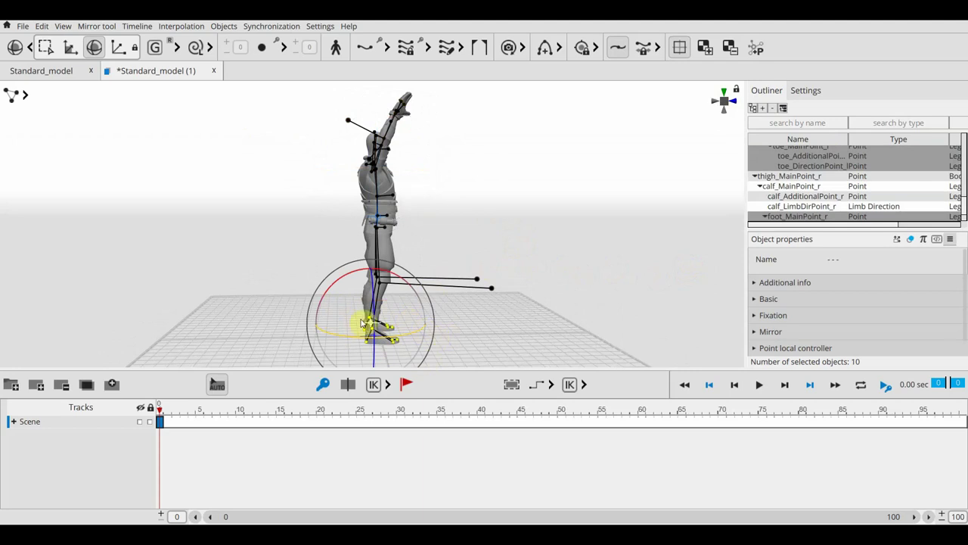
key("w")
left_click_drag(435, 324, 409, 319)
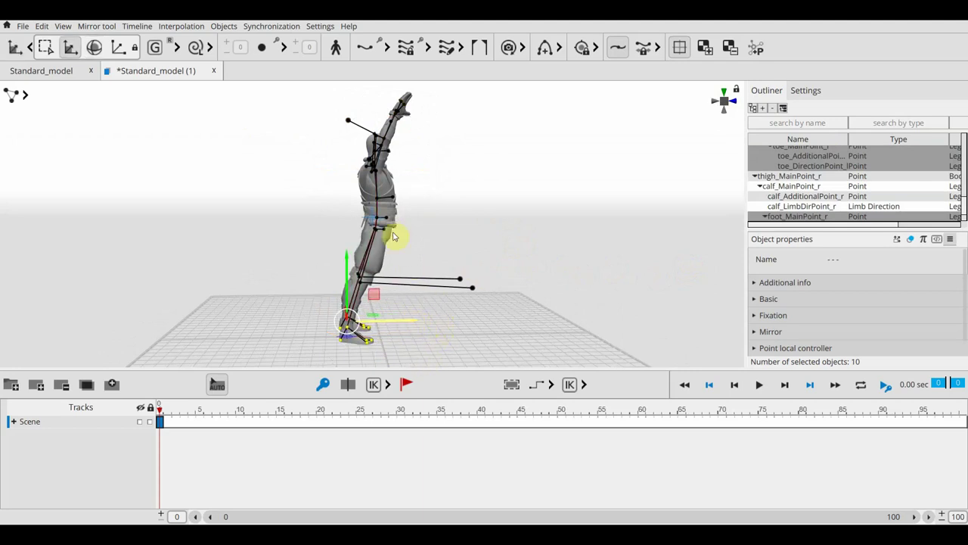
double_click(379, 217)
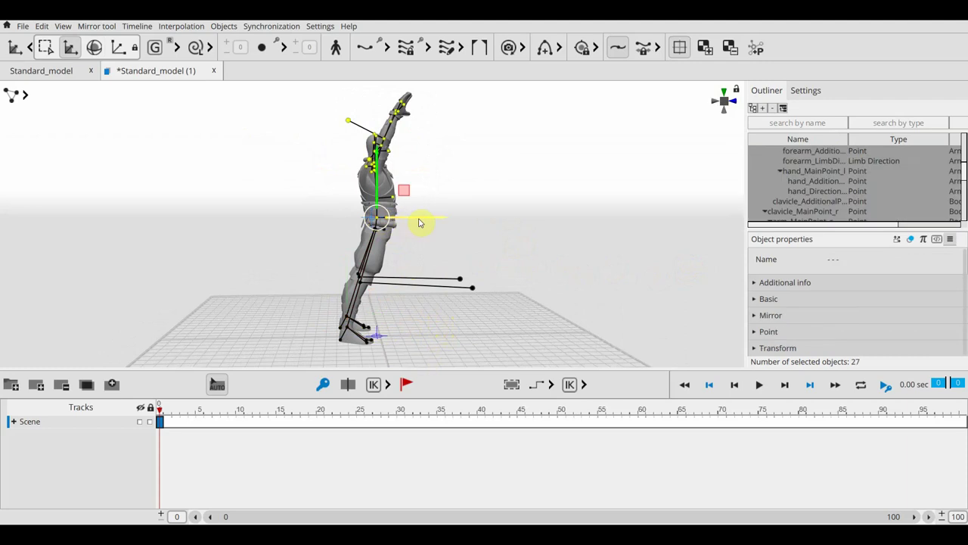
left_click_drag(439, 218, 441, 225)
key("e")
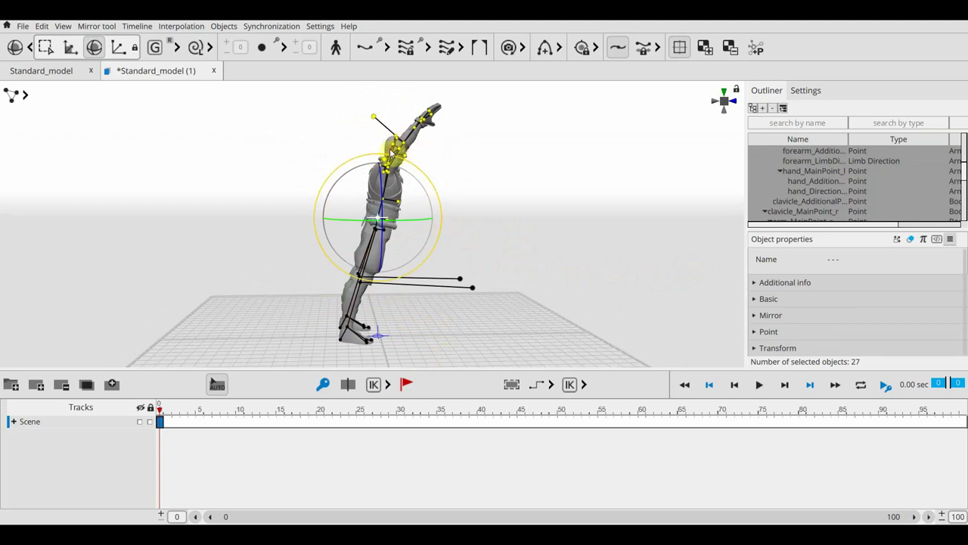
left_click(391, 150)
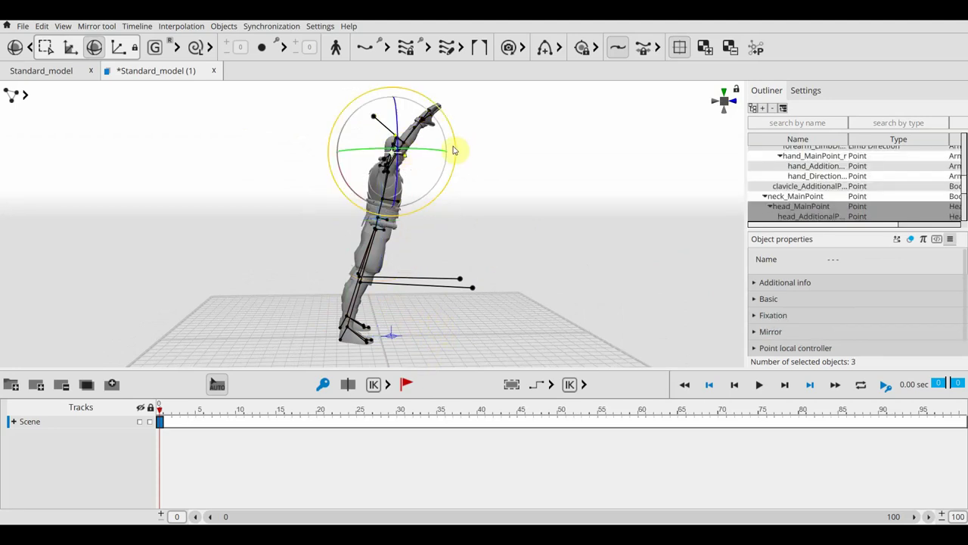
mouse_move(456, 147)
left_mouse_down()
mouse_move(446, 128)
mouse_move(443, 176)
left_mouse_up()
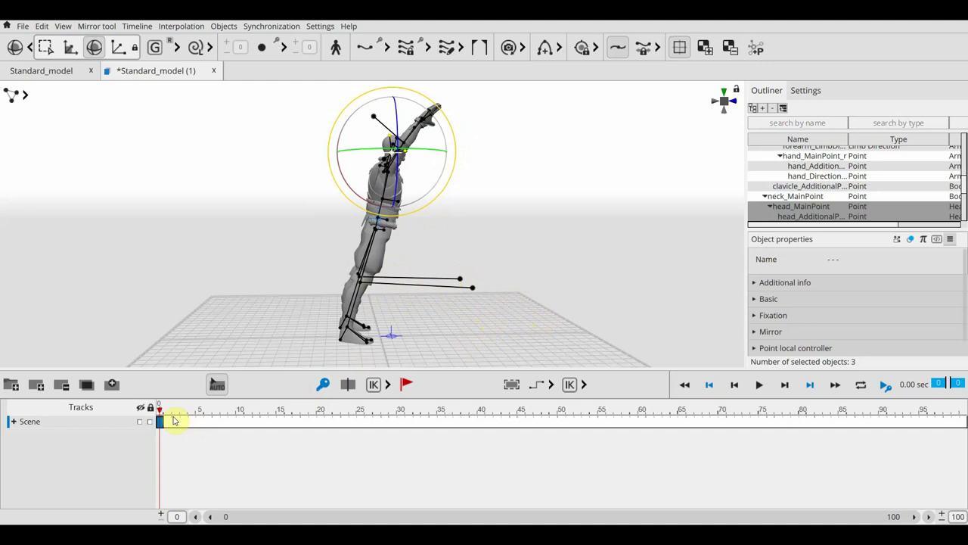
Move the playhead to frame 10 and add a keyframe for the leaning pose.
left_click_drag(224, 413, 241, 417)
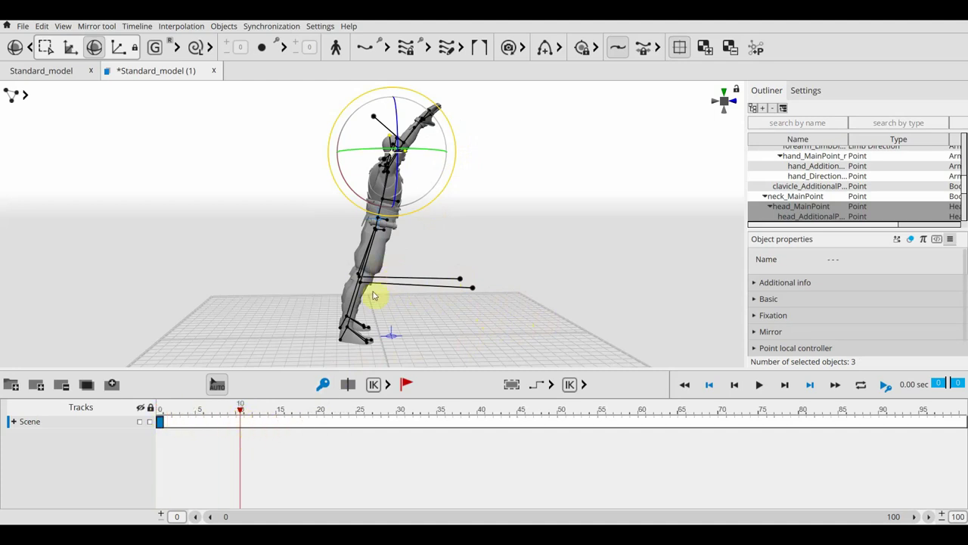
key("k")
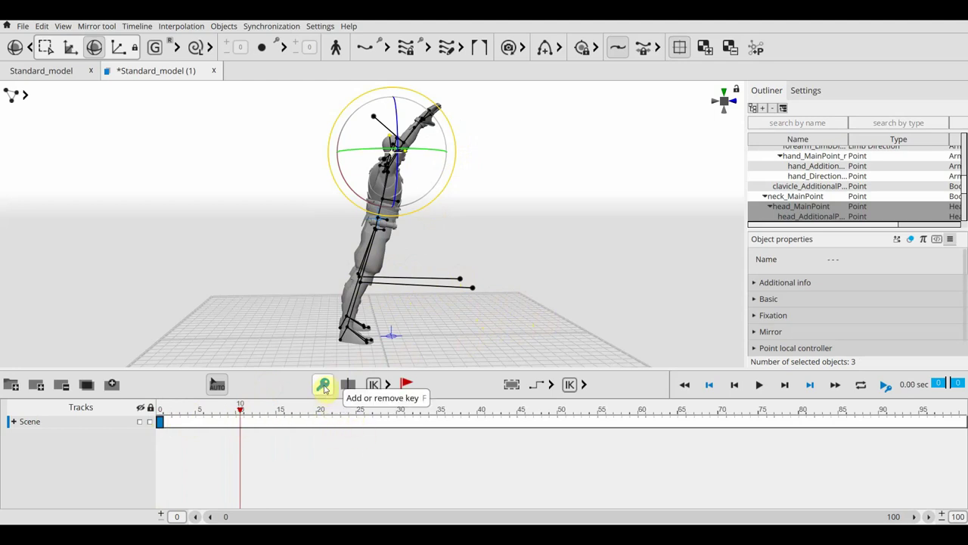
left_click(322, 388)
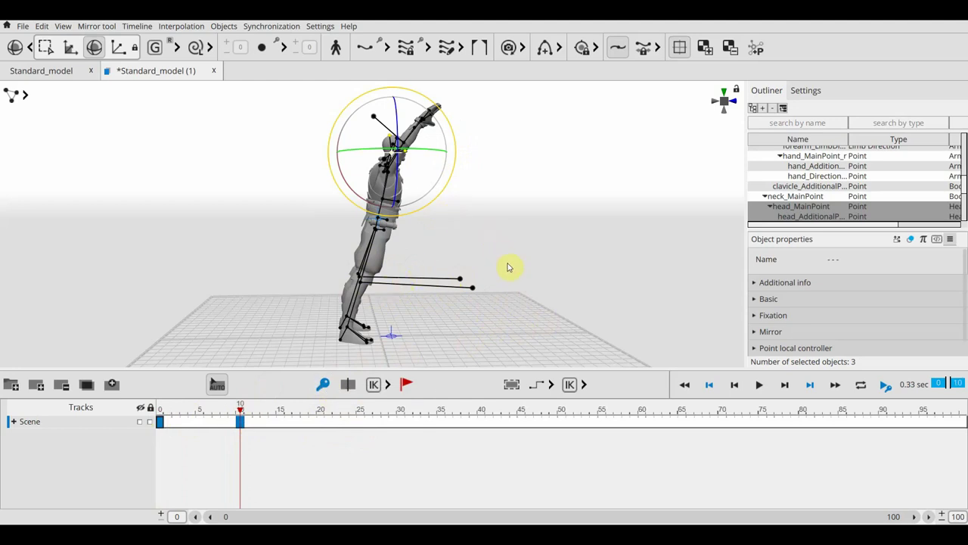
mouse_move(505, 263)
right_mouse_down()
mouse_move(496, 254)
mouse_move(527, 285)
mouse_move(487, 179)
right_mouse_up()
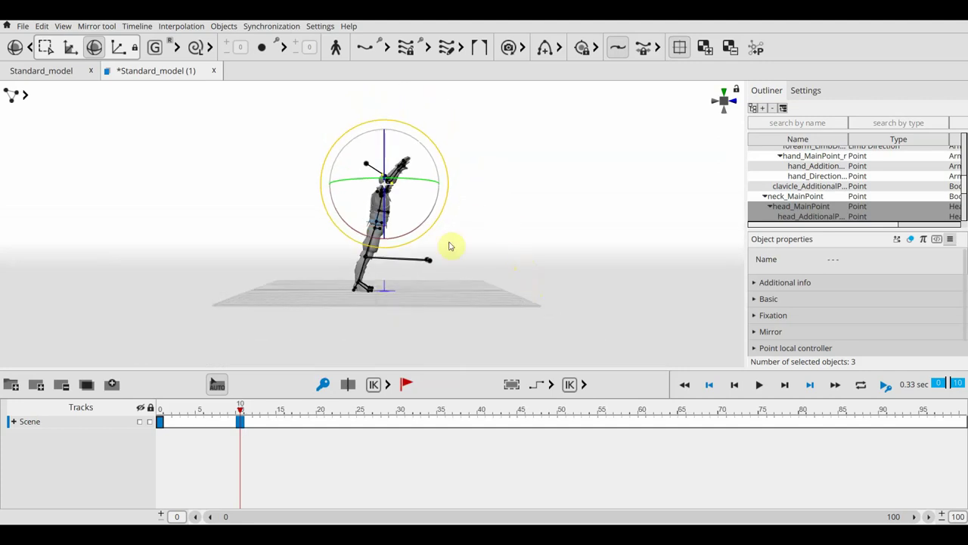
Lift the whole character up and forward, and bend the lower leg into a tuck.
left_click_drag(472, 312, 315, 134)
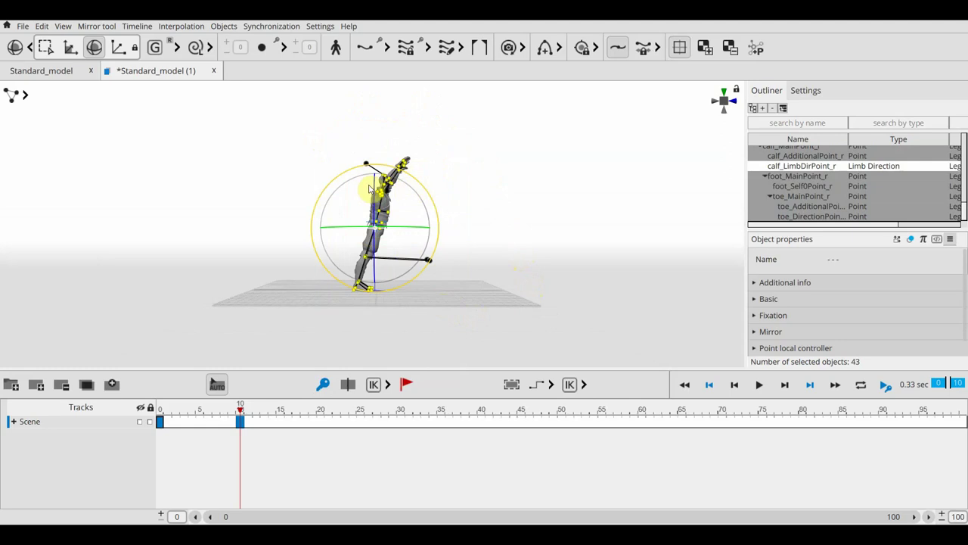
key("w")
left_click_drag(376, 165, 385, 98)
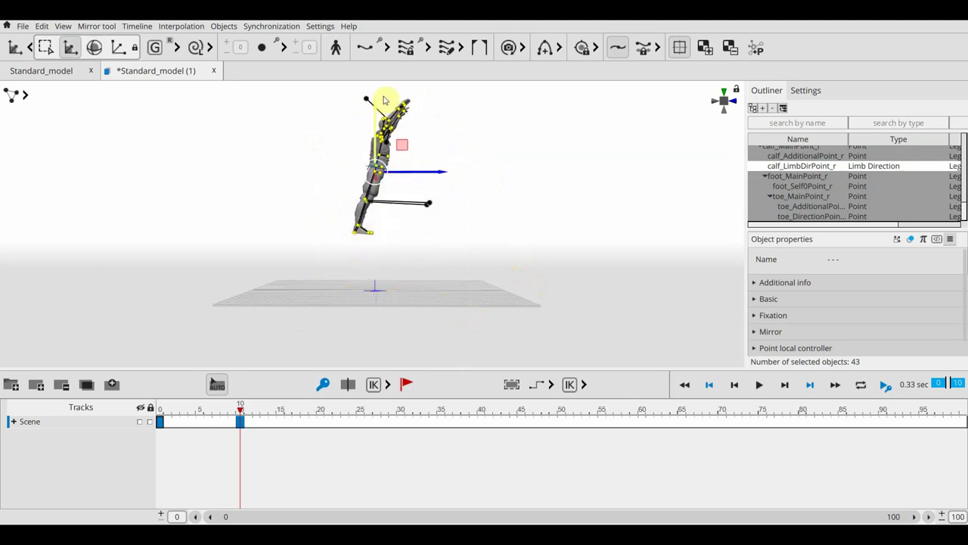
left_click_drag(443, 165, 491, 160)
left_click_drag(450, 246, 378, 205)
left_click_drag(402, 153, 408, 130)
left_click_drag(467, 196, 498, 199)
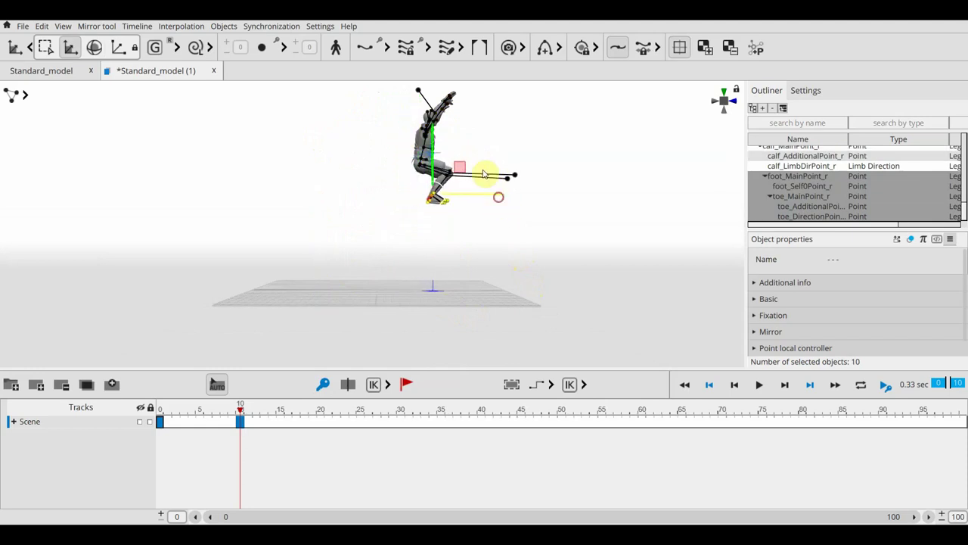
Select both hands and lower the arms forward to chest level.
right_click_drag(621, 210, 464, 229)
mouse_move(501, 230)
right_mouse_down()
mouse_move(568, 227)
mouse_move(637, 371)
mouse_move(665, 286)
right_mouse_up()
mouse_move(665, 244)
right_mouse_down()
mouse_move(579, 329)
mouse_move(540, 454)
mouse_move(421, 298)
right_mouse_up()
left_click(392, 161)
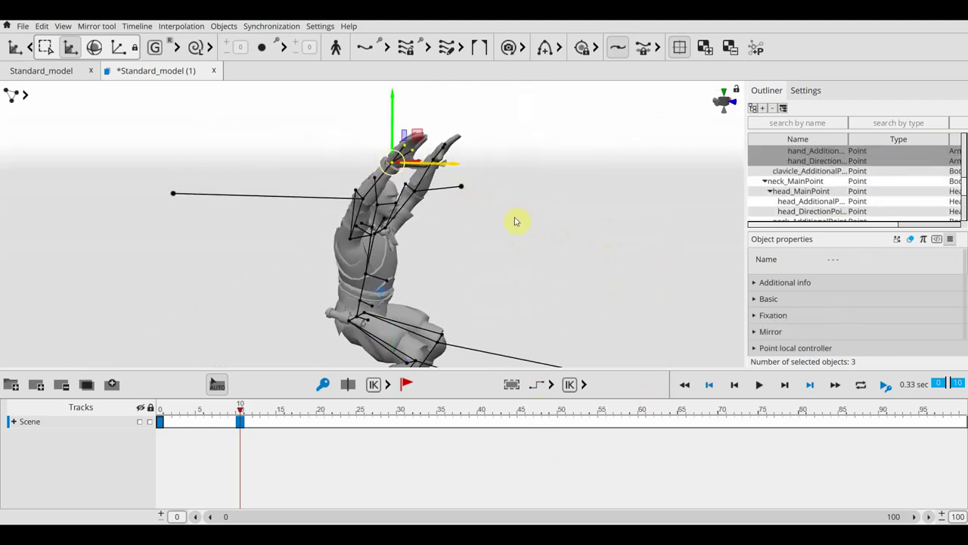
mouse_move(559, 233)
right_mouse_down()
mouse_move(504, 237)
mouse_move(433, 222)
right_mouse_up()
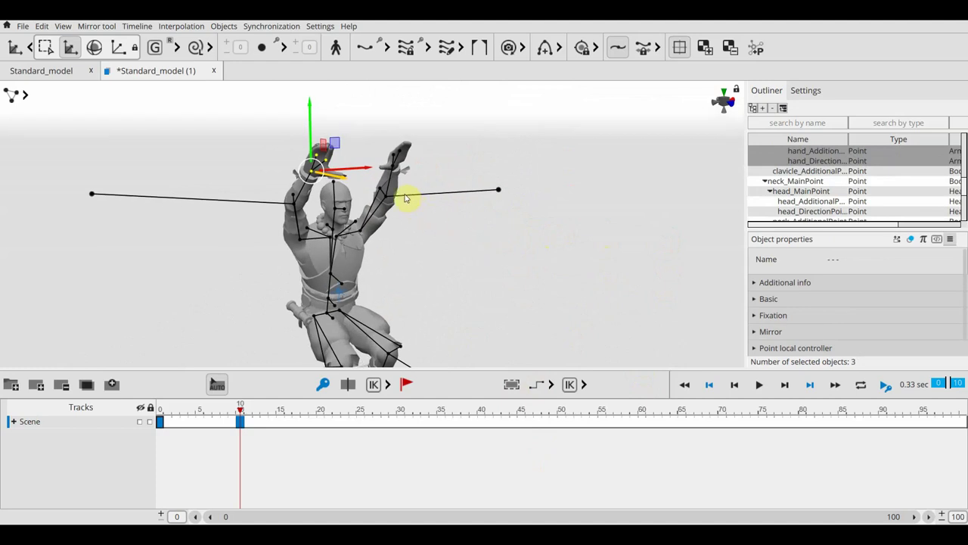
left_click(393, 164, "ctrl")
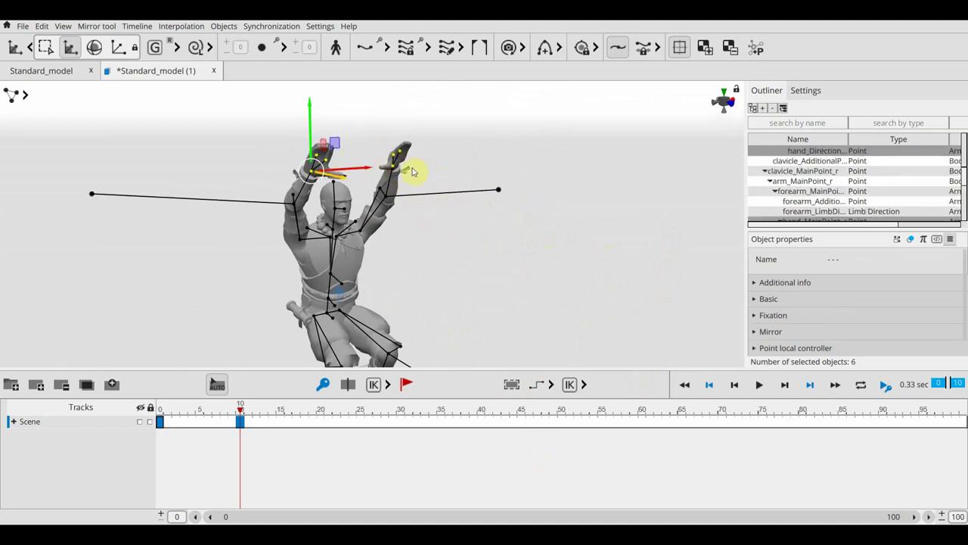
right_click_drag(512, 276, 620, 255)
mouse_move(592, 277)
middle_mouse_down()
mouse_move(577, 214)
mouse_move(545, 156)
middle_mouse_up()
left_click_drag(420, 121, 429, 192)
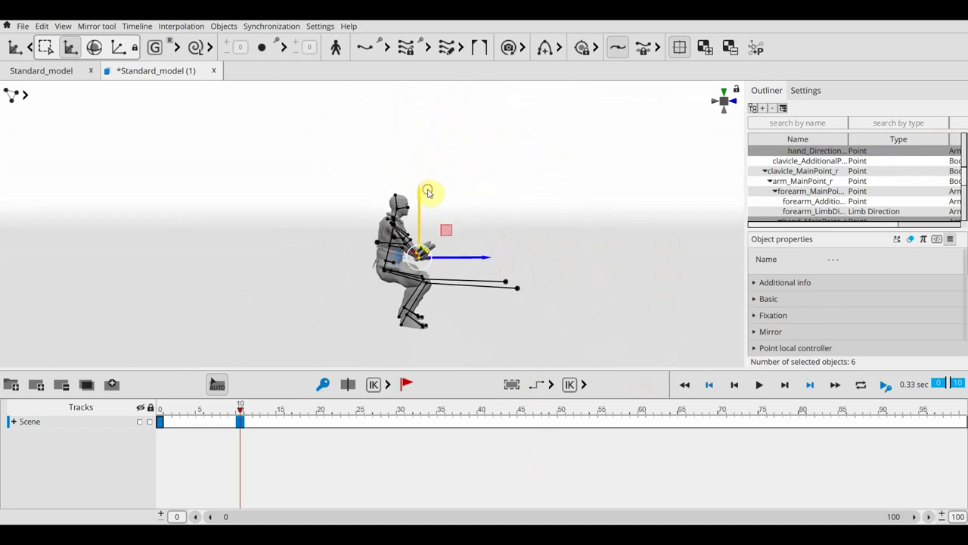
Rotate the forearms and hands downward, then nudge the hands lower and back toward the body.
key("e")
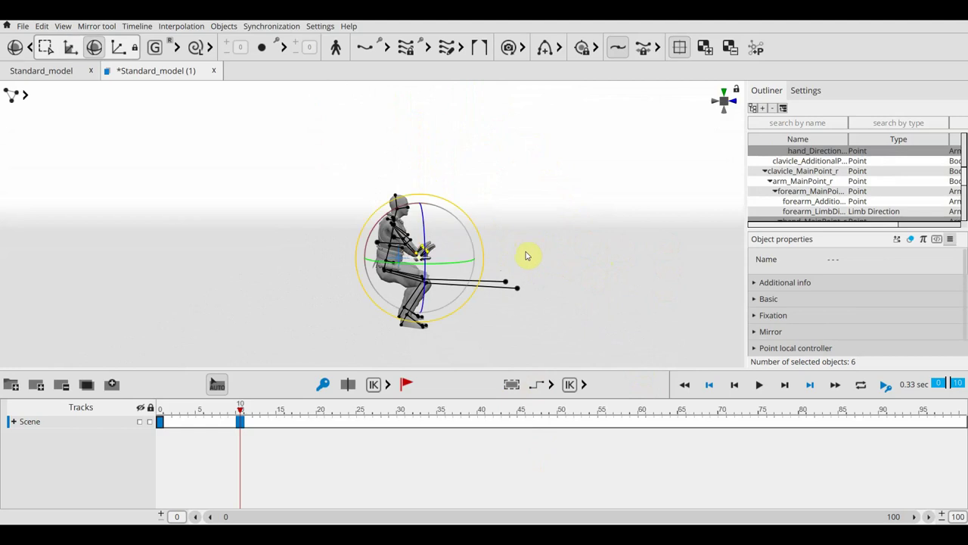
mouse_move(485, 254)
left_mouse_down()
mouse_move(469, 302)
mouse_move(452, 319)
mouse_move(477, 258)
left_mouse_up()
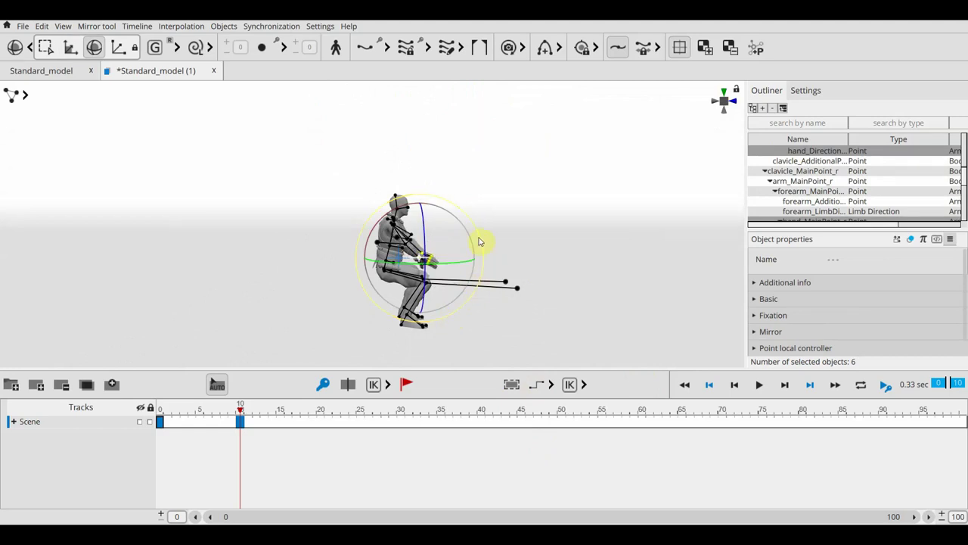
key("w")
left_click_drag(421, 197, 412, 203)
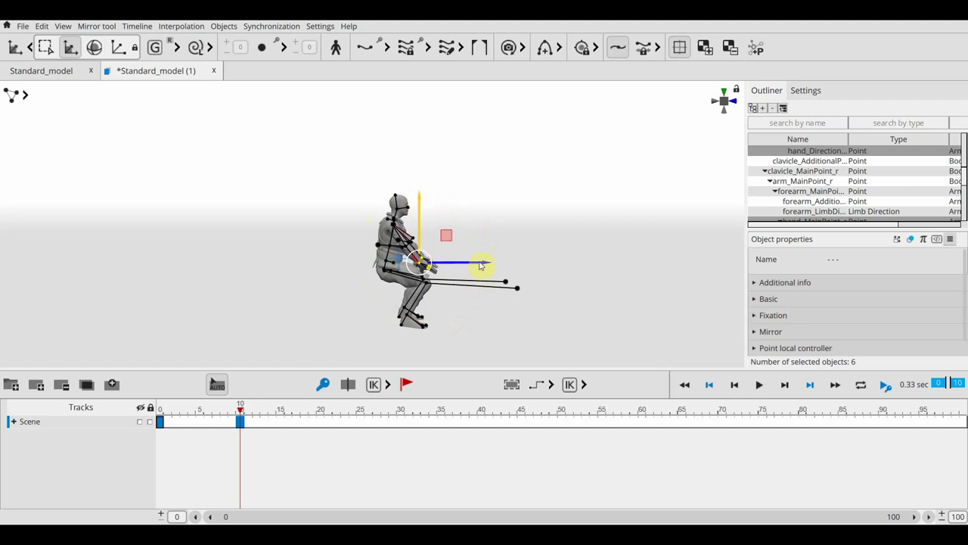
left_click_drag(477, 265, 470, 266)
mouse_move(587, 290)
middle_mouse_down()
mouse_move(423, 308)
mouse_move(417, 325)
mouse_move(458, 300)
mouse_move(459, 340)
mouse_move(523, 429)
middle_mouse_up()
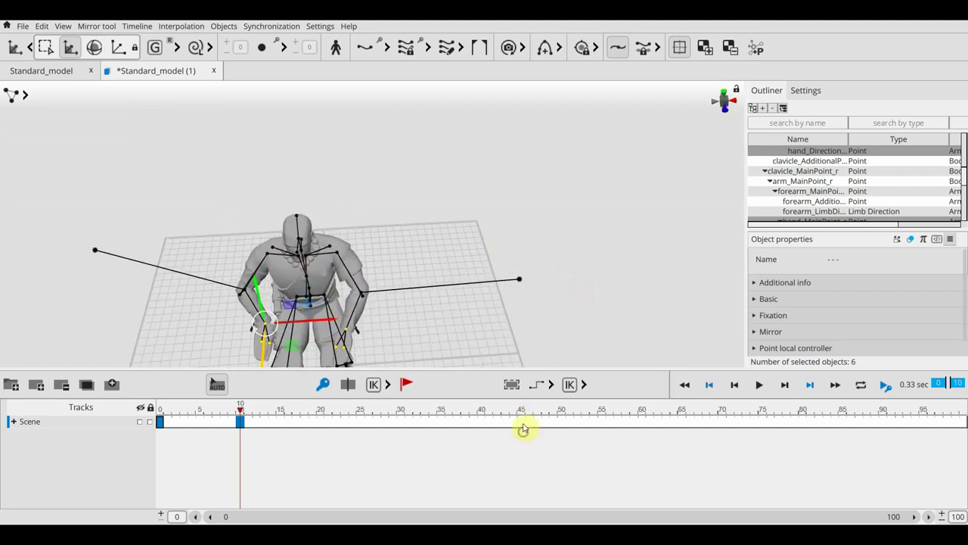
Move the right and left hands outward to the sides and turn each one.
mouse_move(530, 329)
middle_mouse_down()
mouse_move(558, 283)
mouse_move(471, 255)
middle_mouse_up()
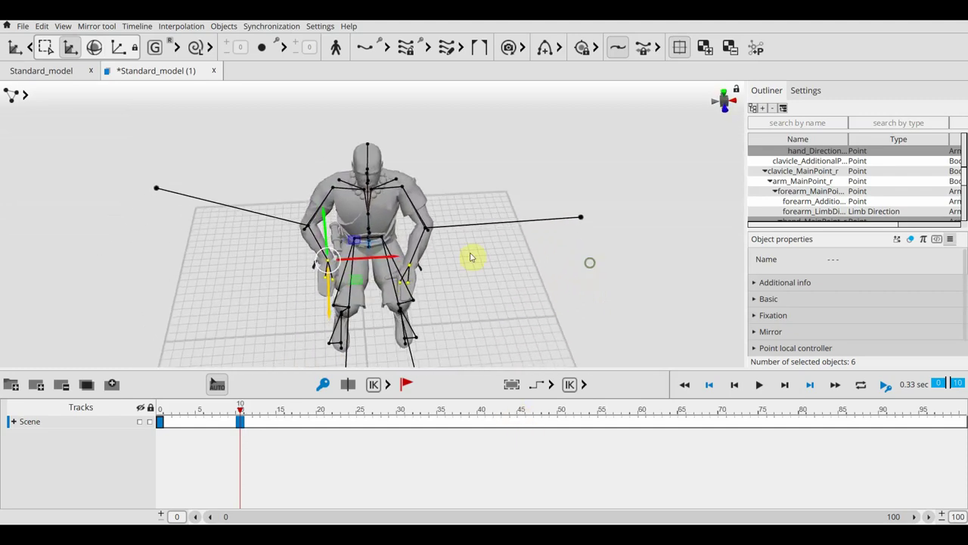
left_click(407, 270)
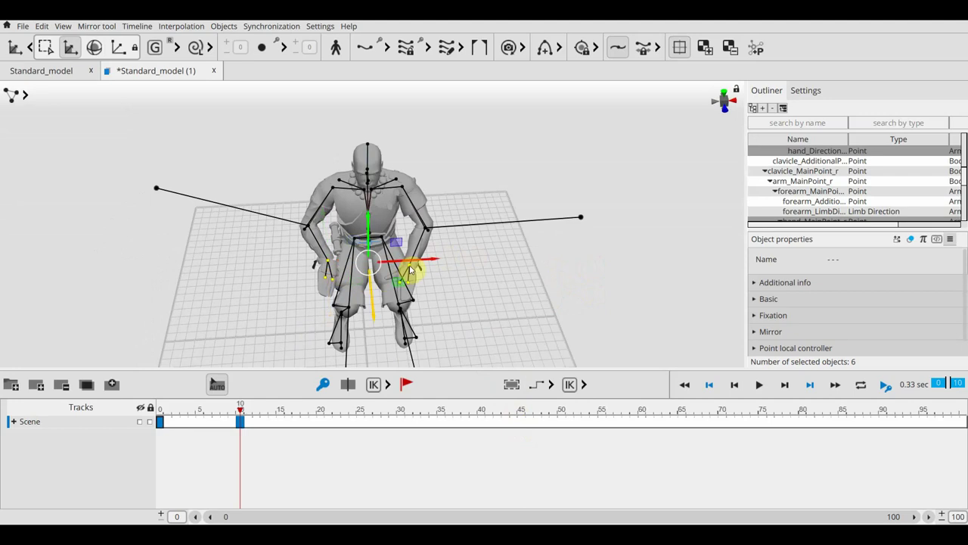
left_click(410, 269)
left_click_drag(465, 265, 503, 261)
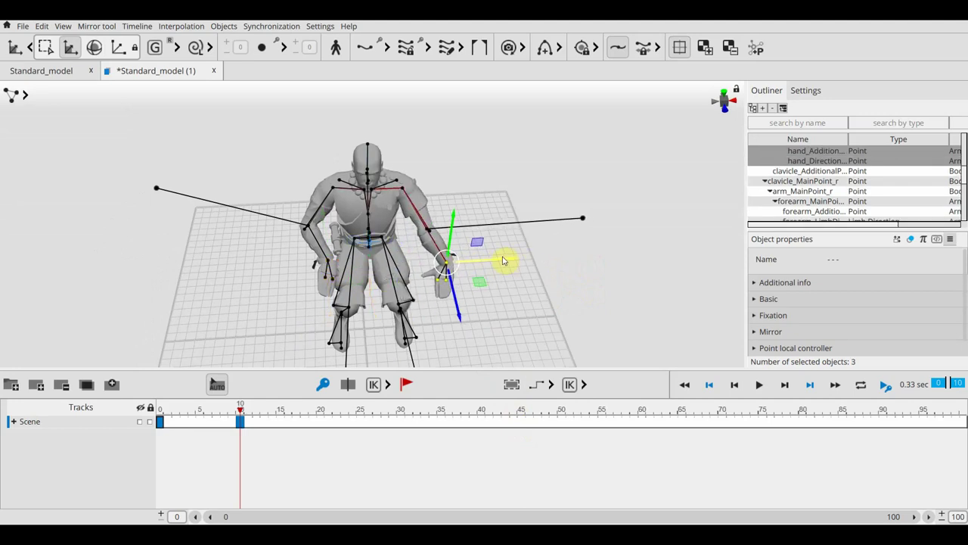
key("e")
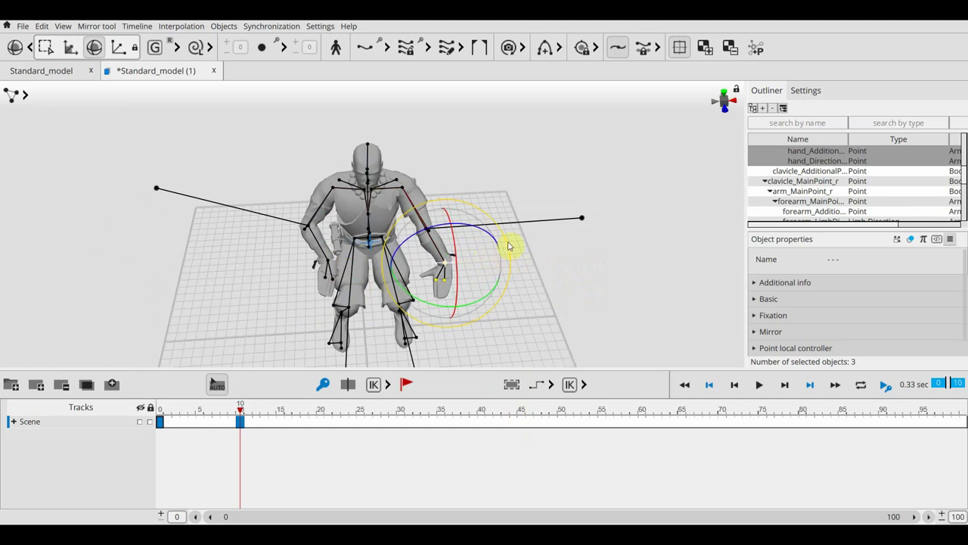
left_click_drag(509, 245, 492, 190)
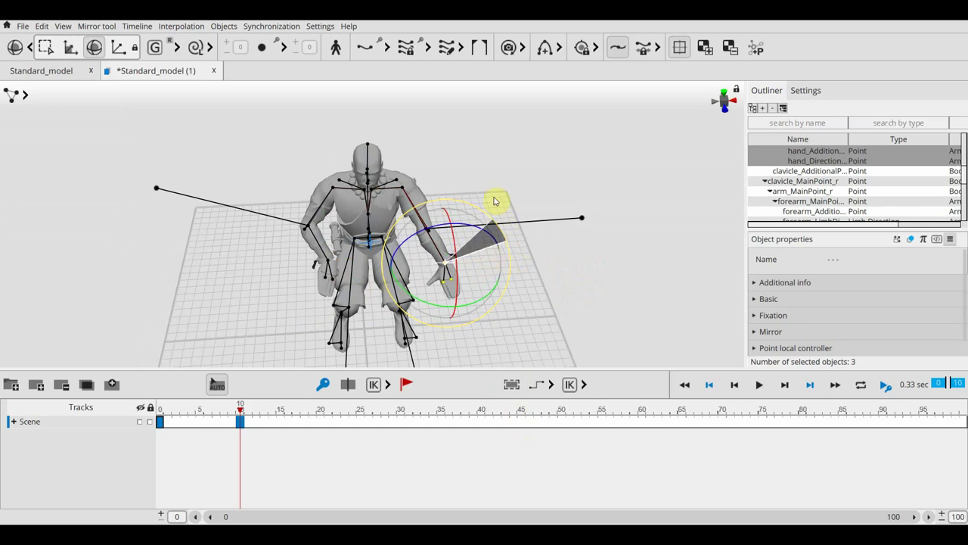
left_click(327, 263)
key("w")
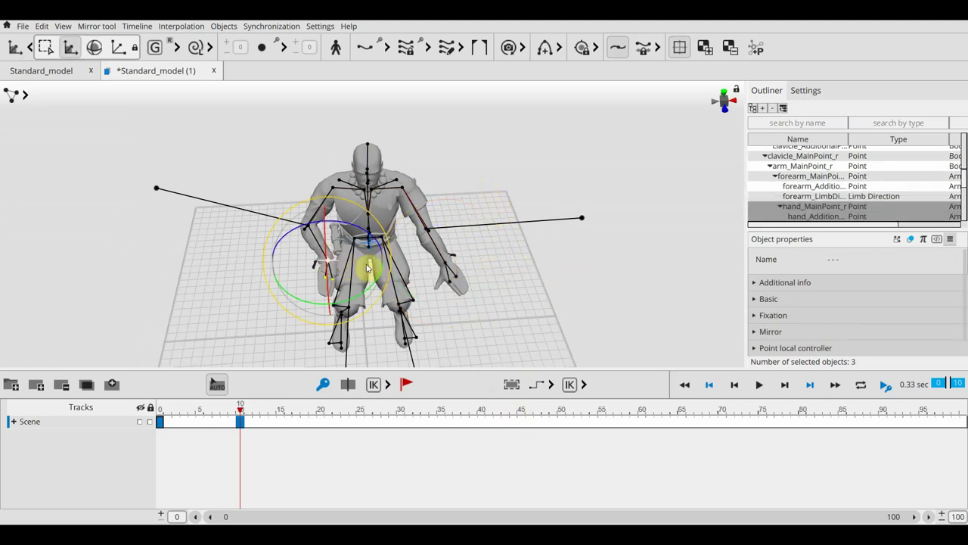
left_click_drag(399, 258, 351, 264)
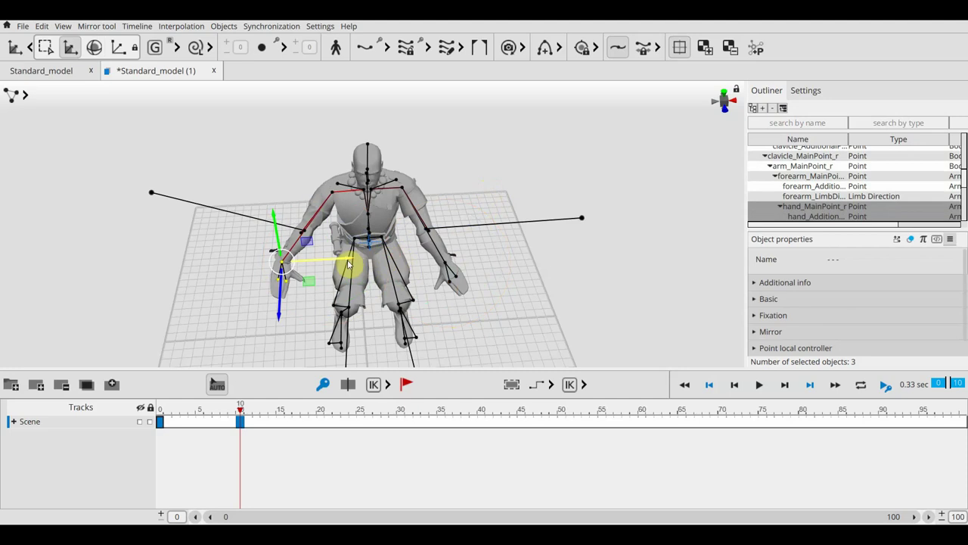
key("e")
left_click_drag(348, 261, 337, 285)
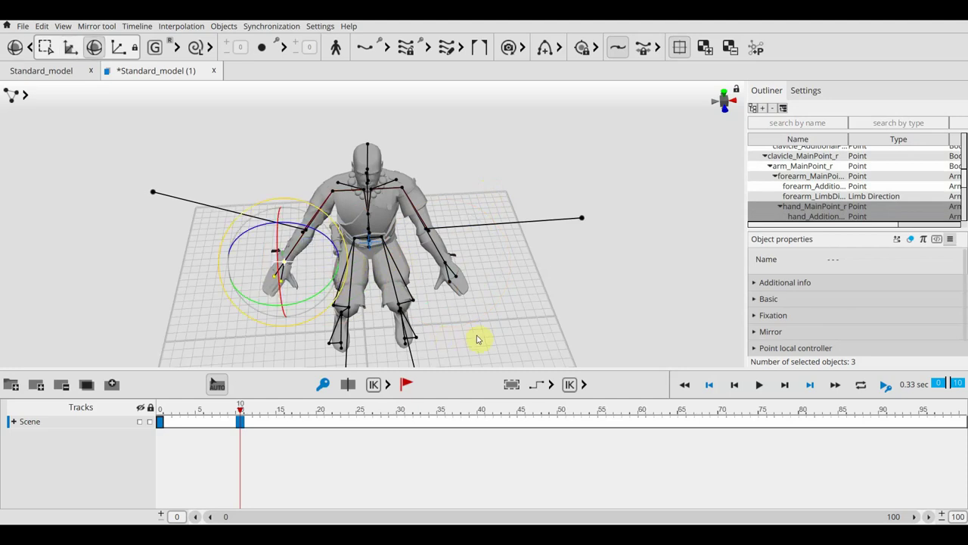
Lean the upper body forward and move the playhead to frame 20.
right_click_drag(473, 336, 642, 264)
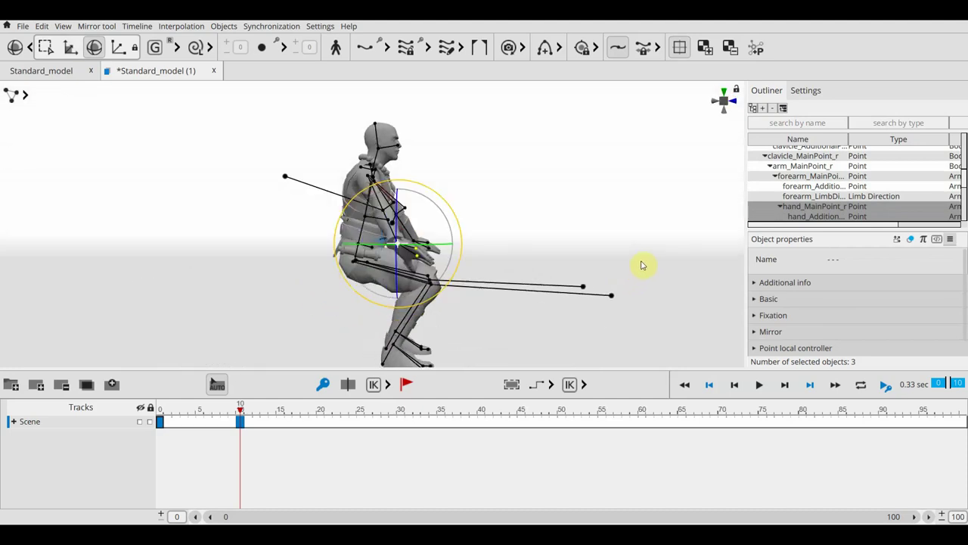
double_click(359, 244)
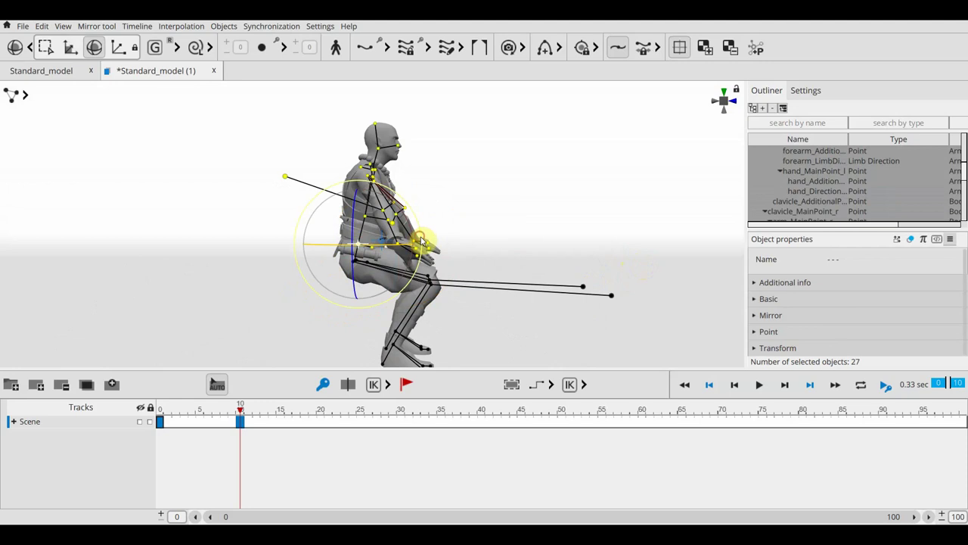
left_click_drag(421, 240, 402, 157)
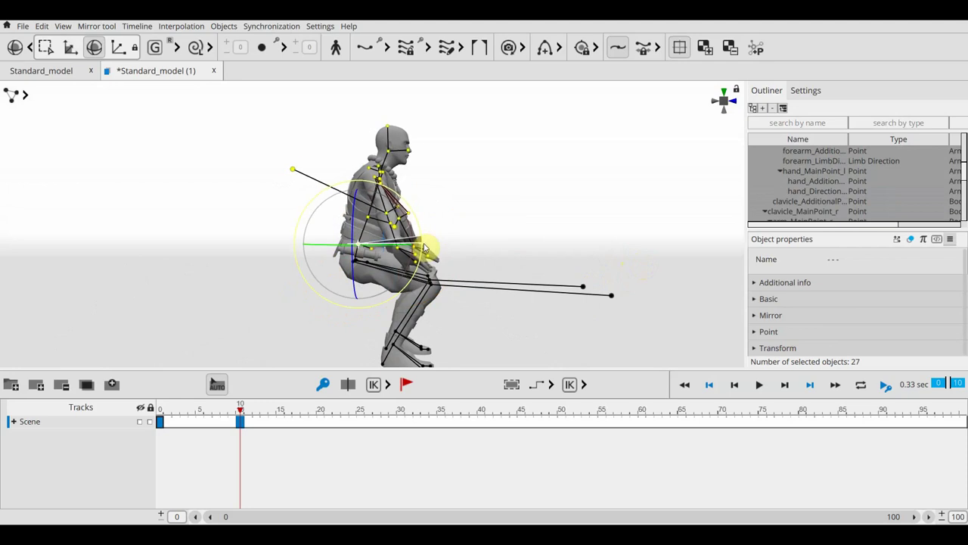
left_click(403, 158)
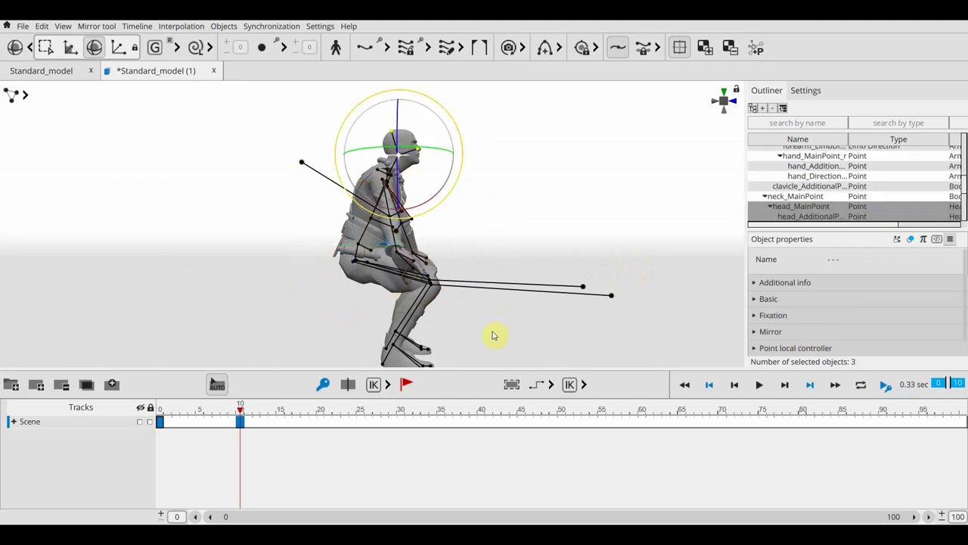
left_click_drag(240, 409, 323, 434)
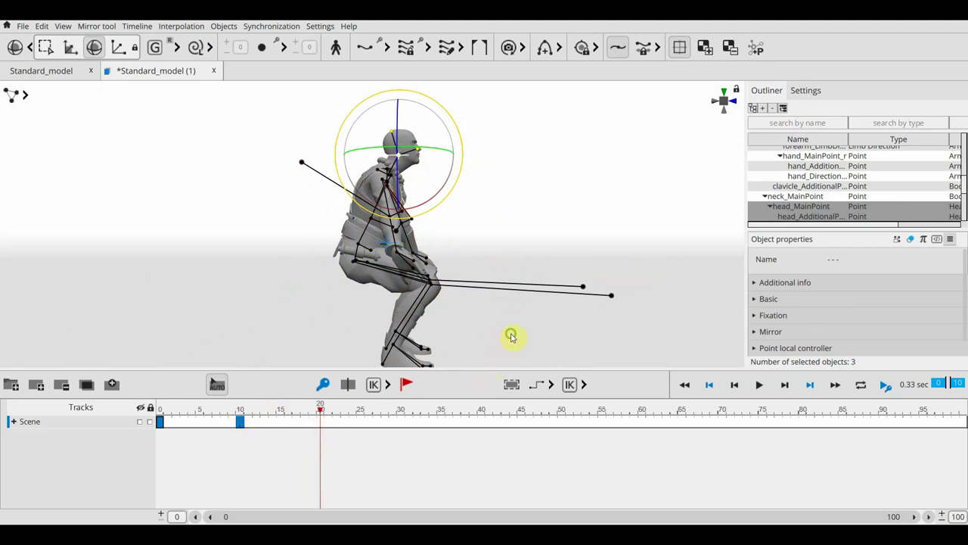
Turn the head slightly and reframe the view to show the floor.
right_click_drag(511, 340, 501, 221, "alt")
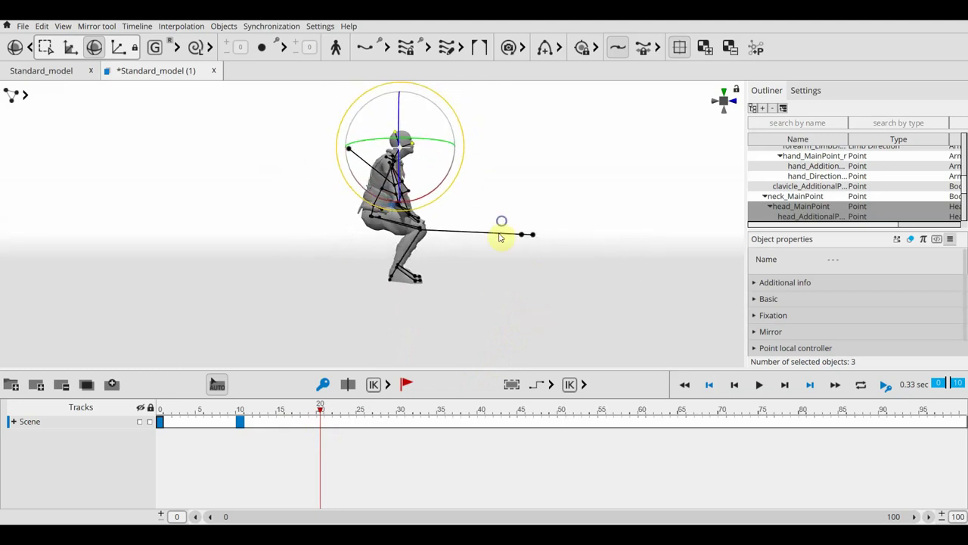
left_click_drag(513, 283, 507, 274)
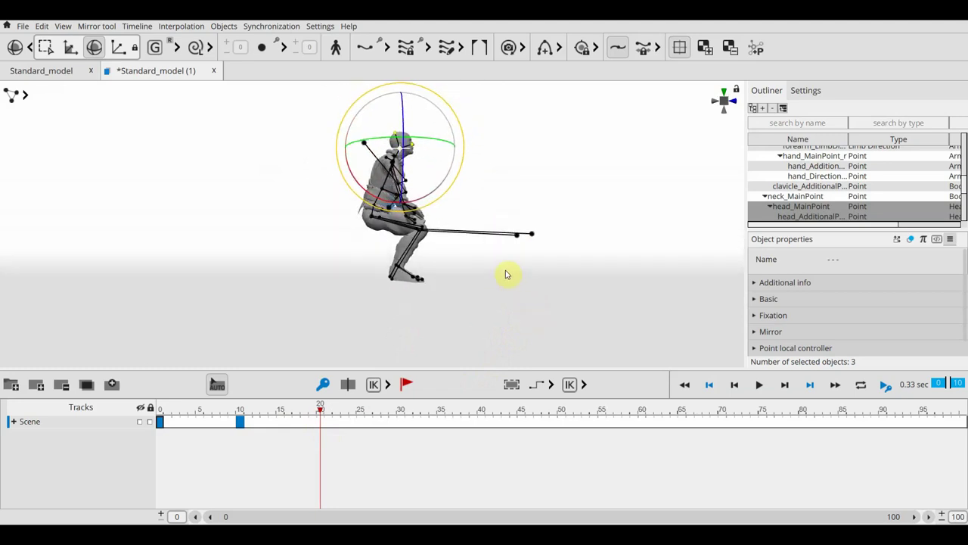
right_click_drag(509, 291, 451, 174, "alt")
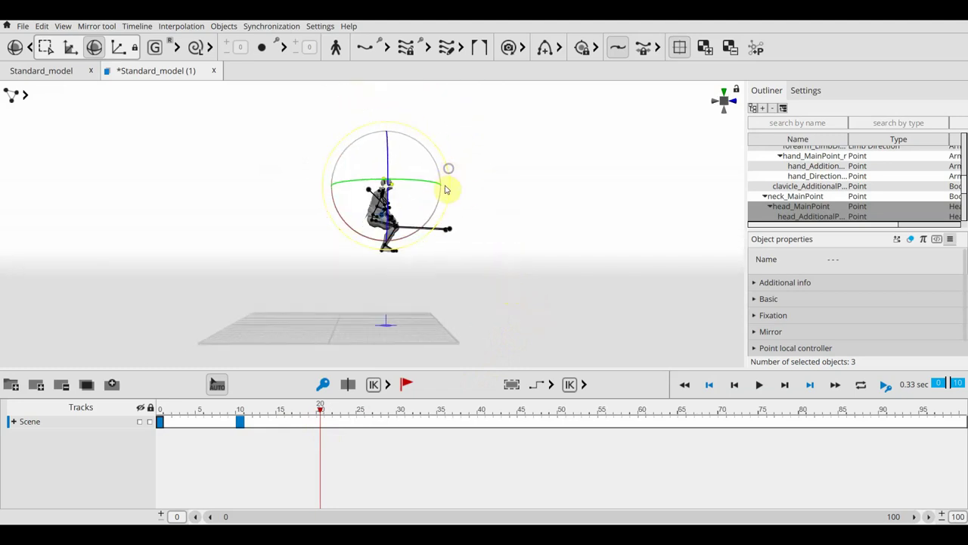
Pull the lower legs and feet down out of the crouch at frame 20, redoing the first attempt.
left_click_drag(471, 282, 306, 123)
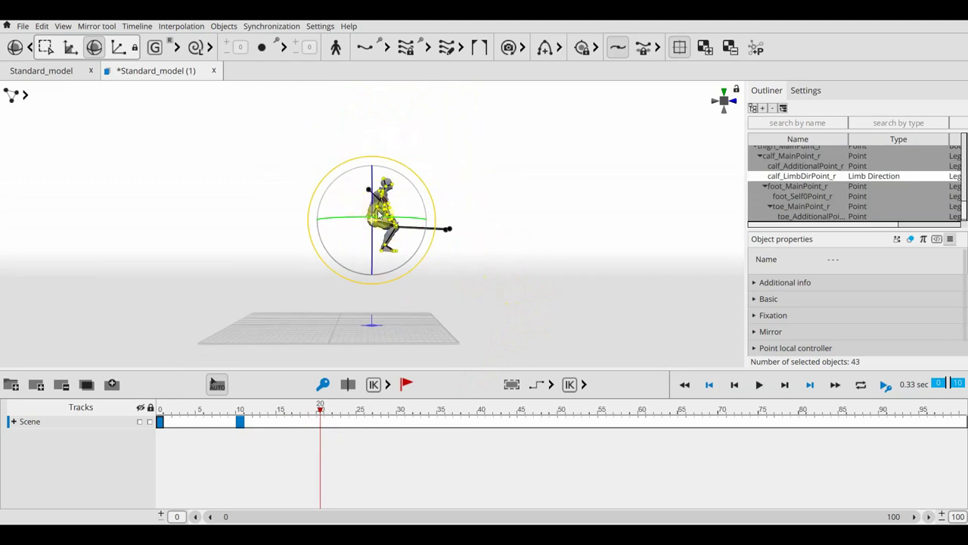
right_click_drag(467, 279, 493, 341, "alt")
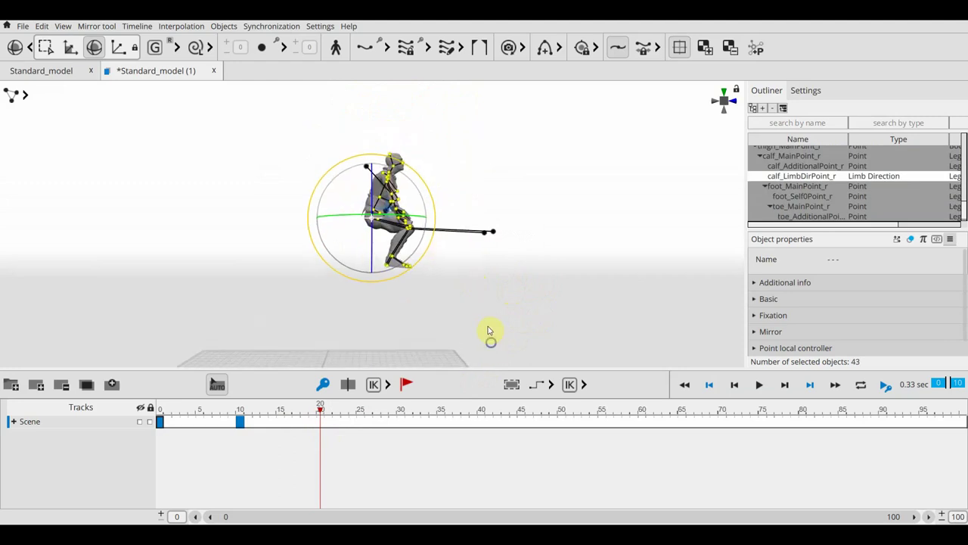
left_click(474, 314)
left_click_drag(474, 313, 368, 248)
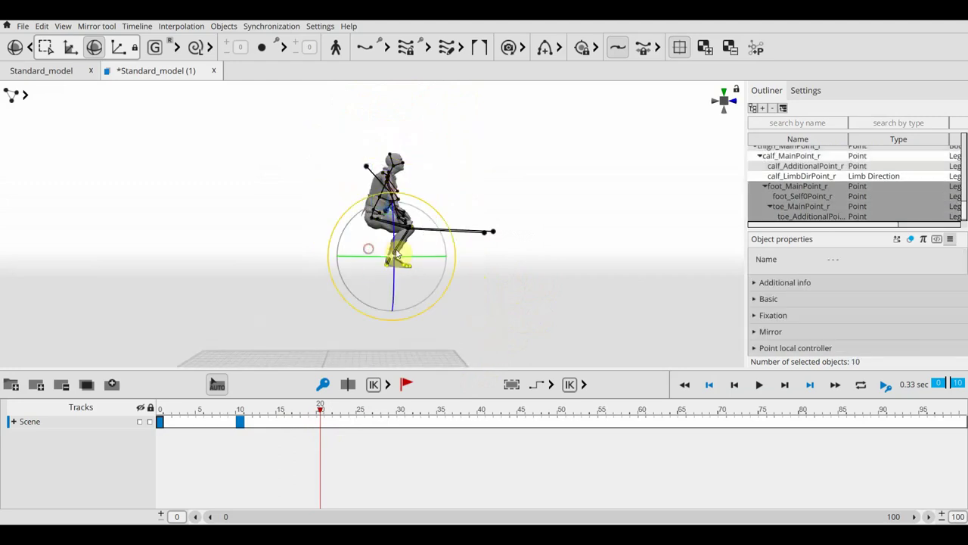
key("w")
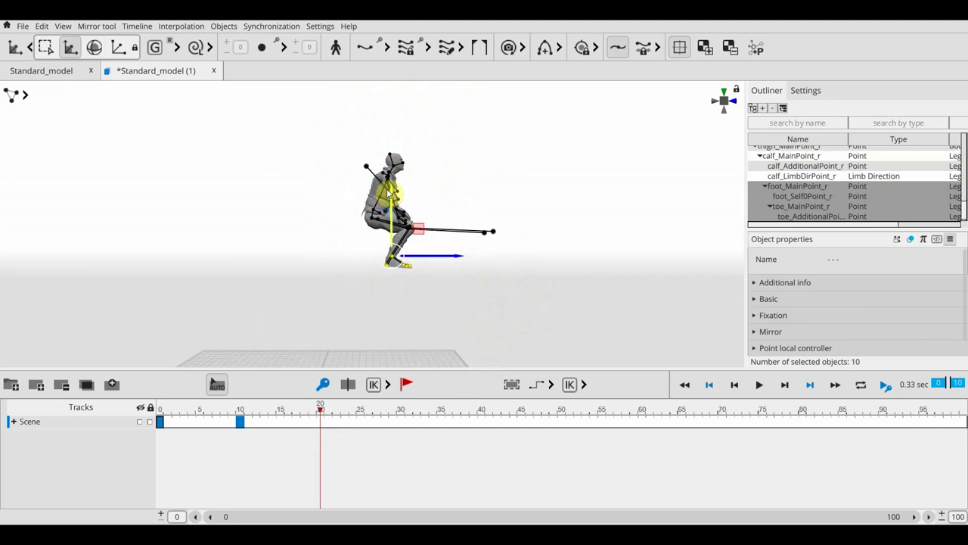
left_click_drag(391, 195, 402, 220)
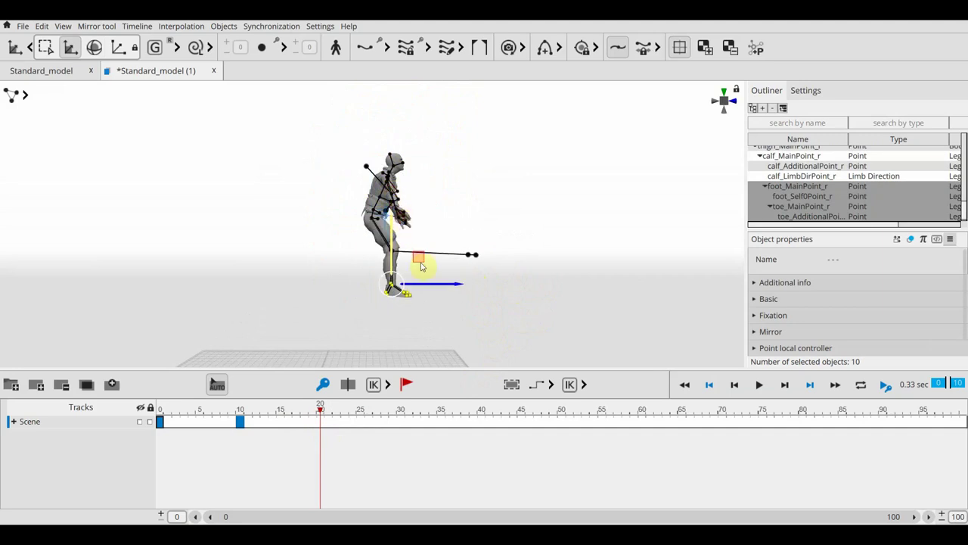
key("ctrl+z")
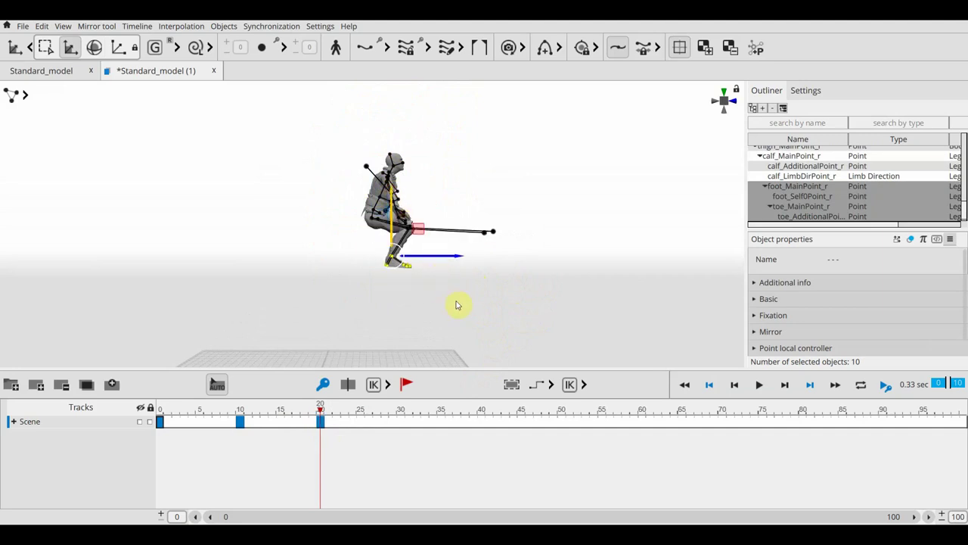
left_click_drag(393, 206, 395, 224)
Sweep the feet backward, rotate the upper body into the jump pose, and tilt the head.
left_click_drag(459, 294, 478, 287)
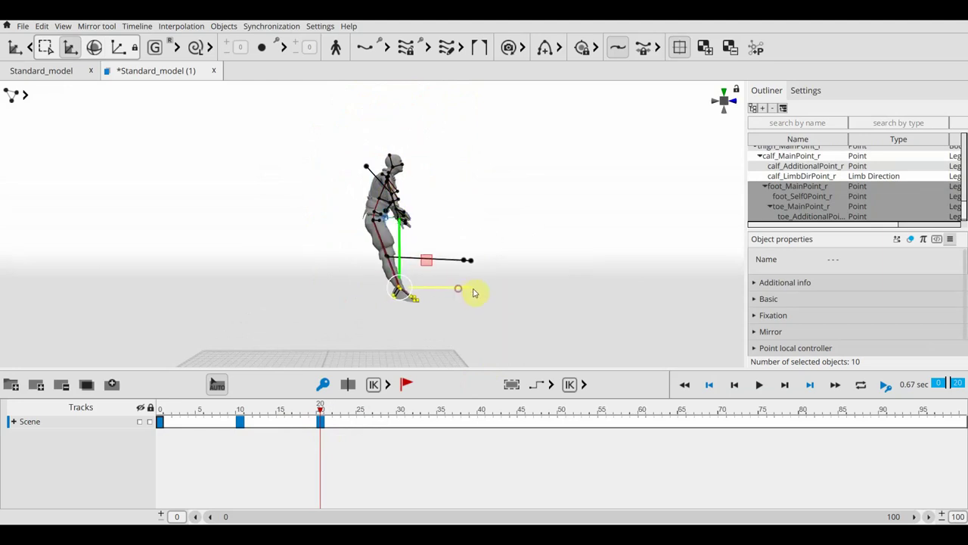
left_click(376, 216)
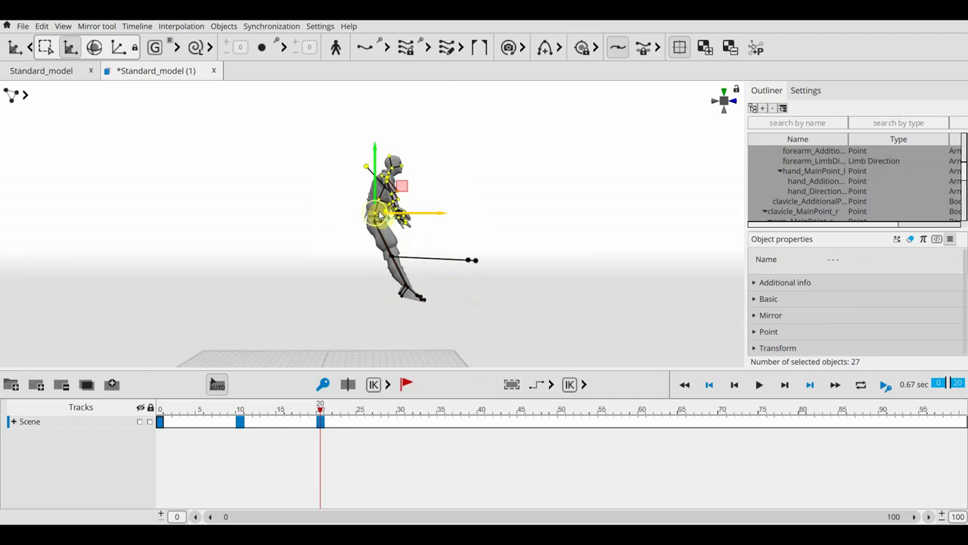
key("e")
mouse_move(439, 202)
left_mouse_down()
mouse_move(433, 185)
mouse_move(384, 170)
left_mouse_up()
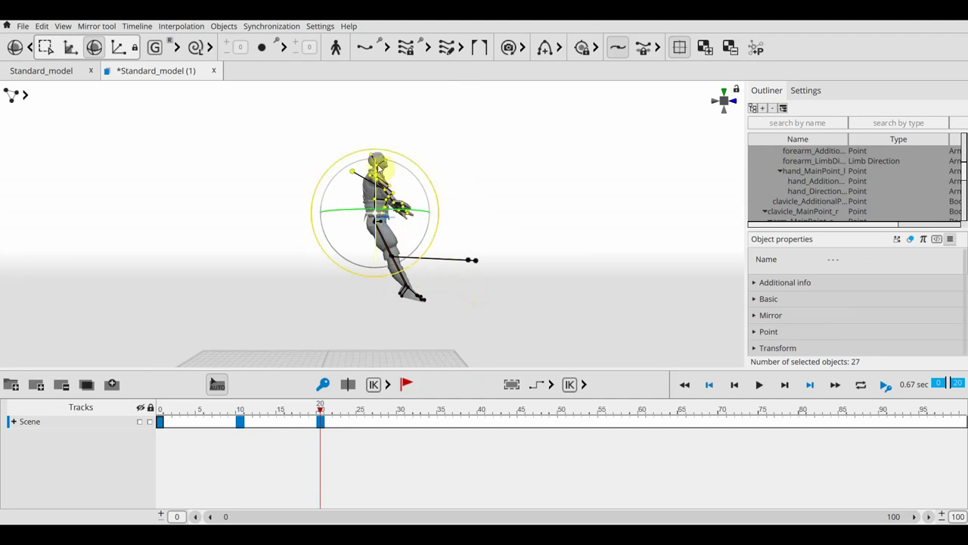
left_click(378, 168)
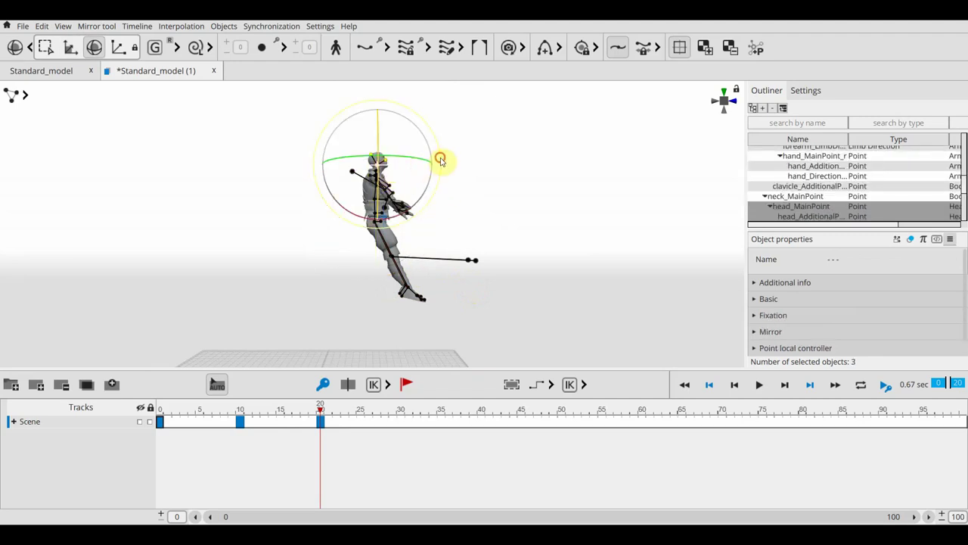
left_click_drag(444, 176, 444, 190)
mouse_move(551, 246)
right_mouse_down()
mouse_move(491, 277)
mouse_move(372, 270)
right_mouse_up()
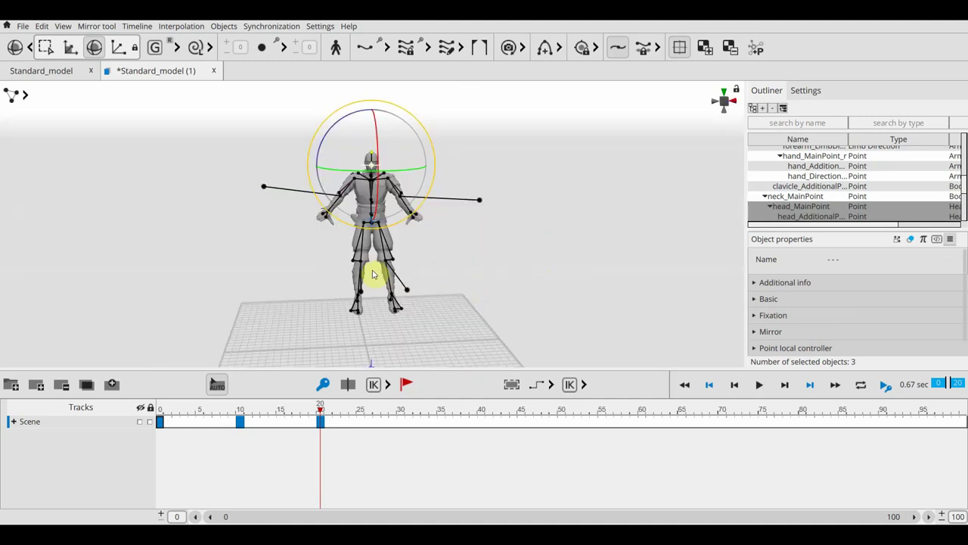
Move the right hand outward to the side, fine-tuning its height from side and front views.
left_click(408, 216)
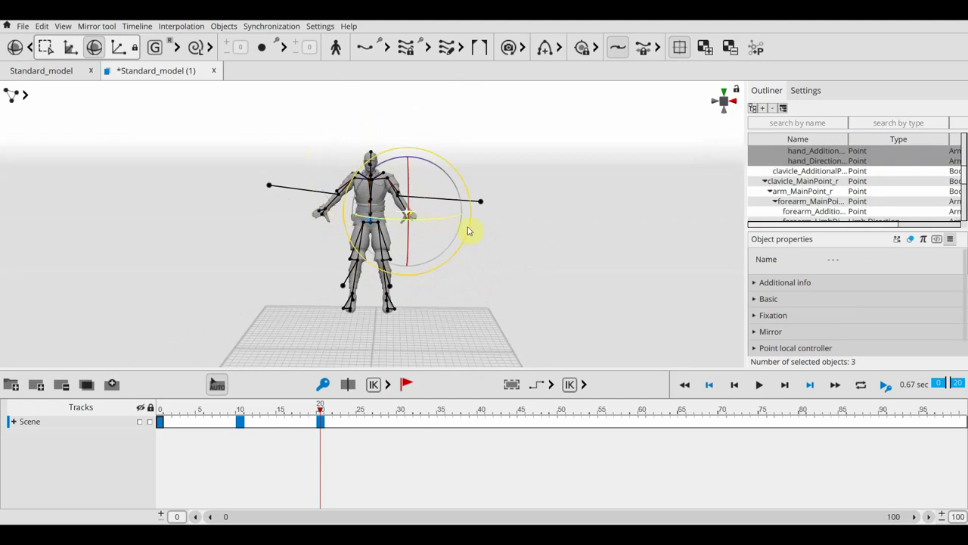
key("w")
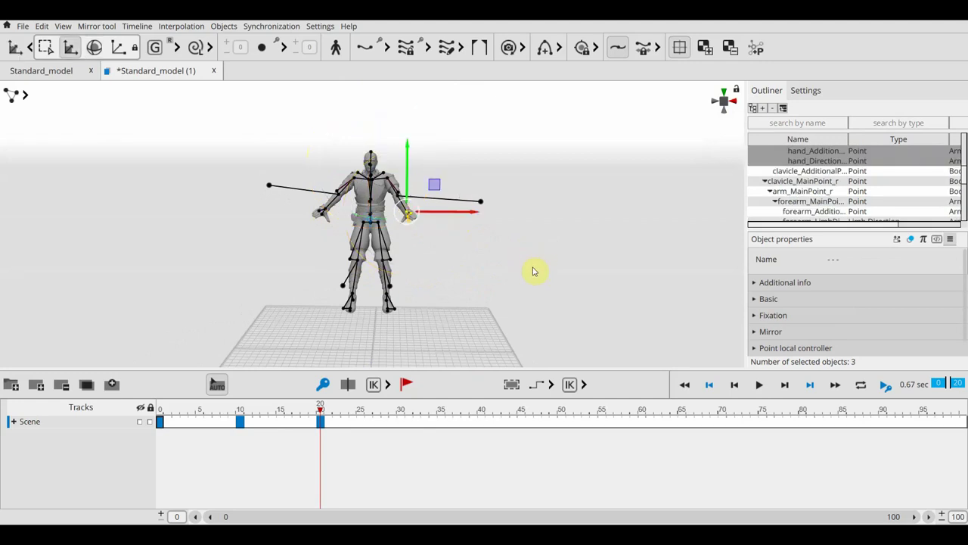
right_click_drag(557, 283, 328, 252)
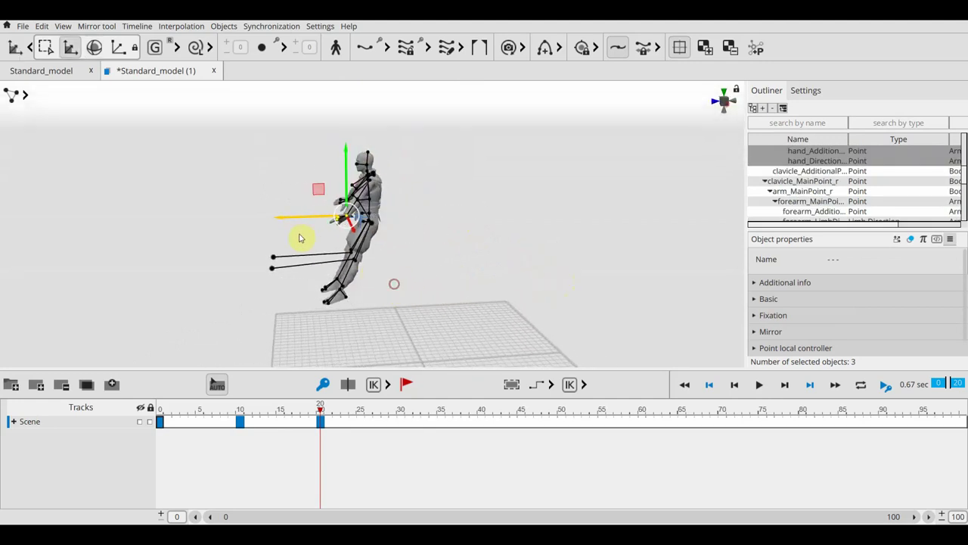
left_click_drag(277, 219, 309, 230)
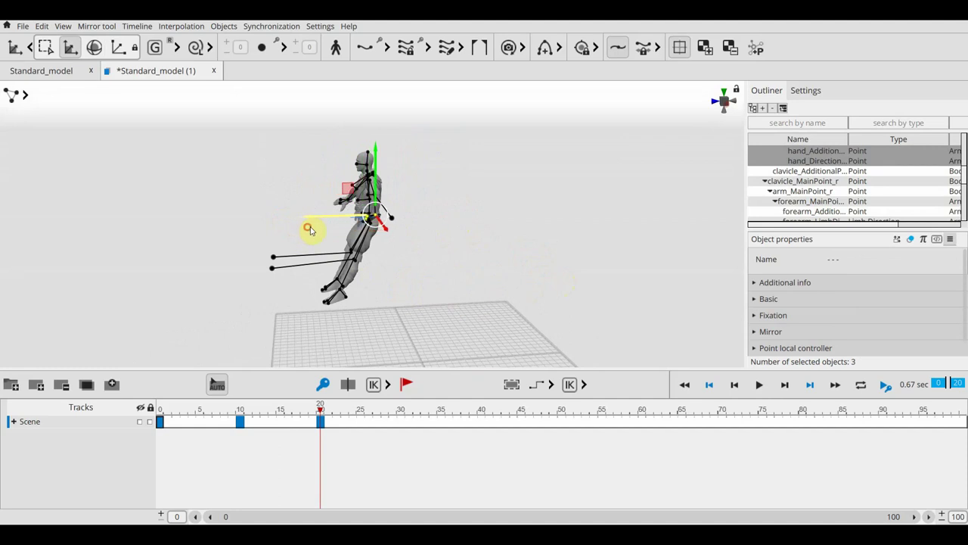
mouse_move(461, 265)
right_mouse_down()
mouse_move(579, 259)
mouse_move(597, 250)
right_mouse_up()
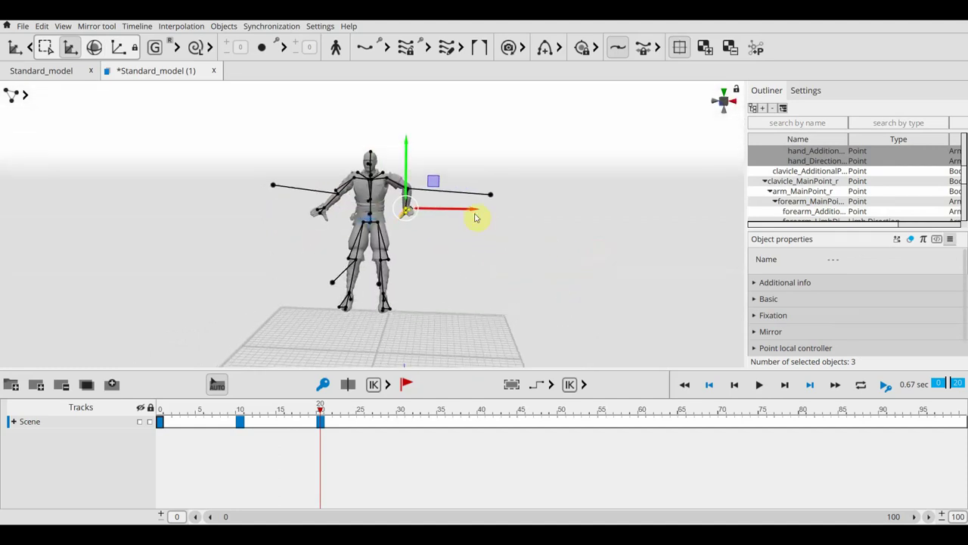
left_click_drag(493, 214, 494, 215)
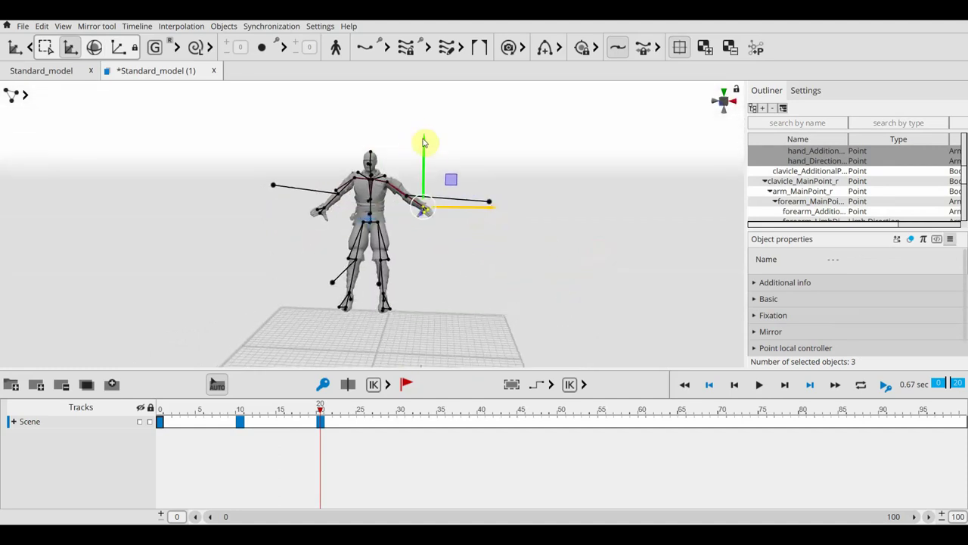
mouse_move(426, 136)
left_mouse_down()
mouse_move(428, 123)
mouse_move(434, 131)
left_mouse_up()
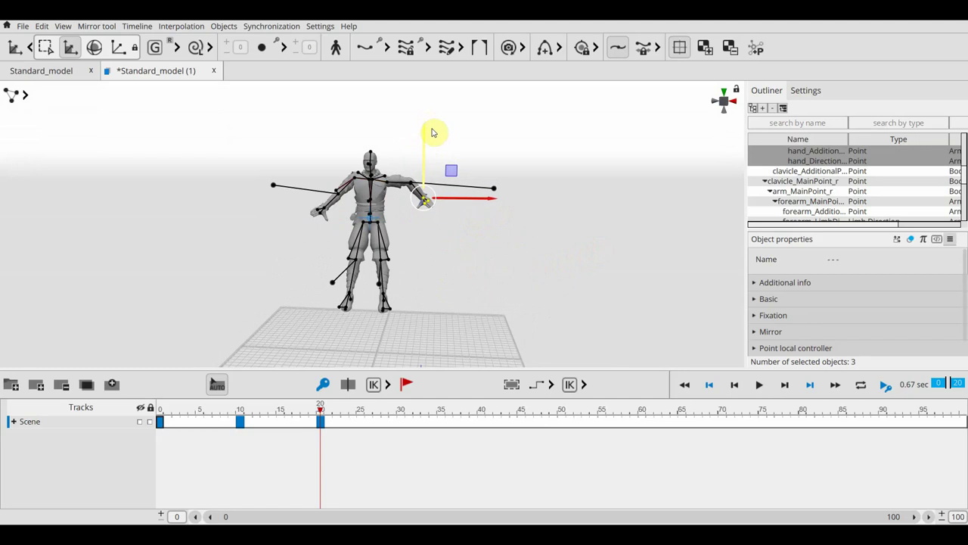
left_click_drag(482, 186, 495, 199)
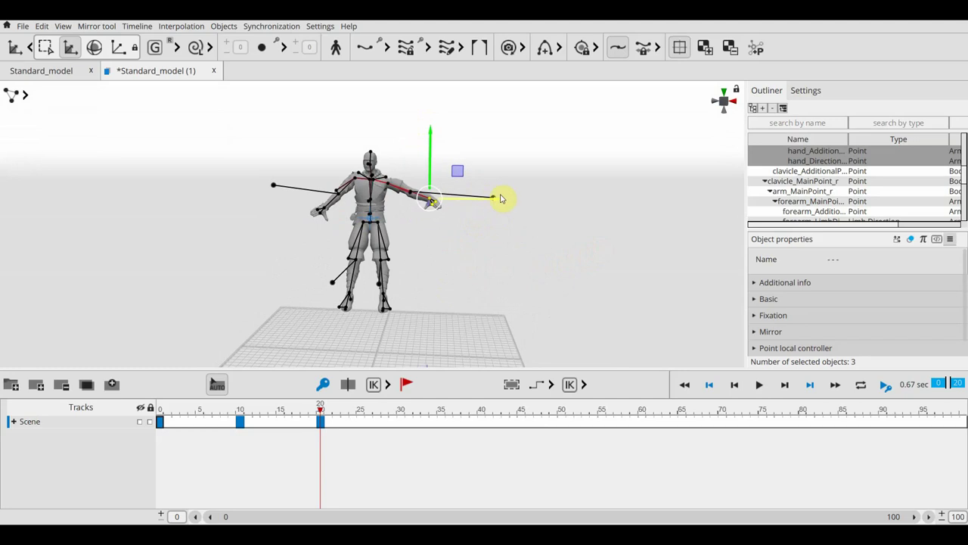
Raise the left hand slightly, then move it outward and down.
left_click(325, 213)
left_click_drag(323, 146, 323, 133)
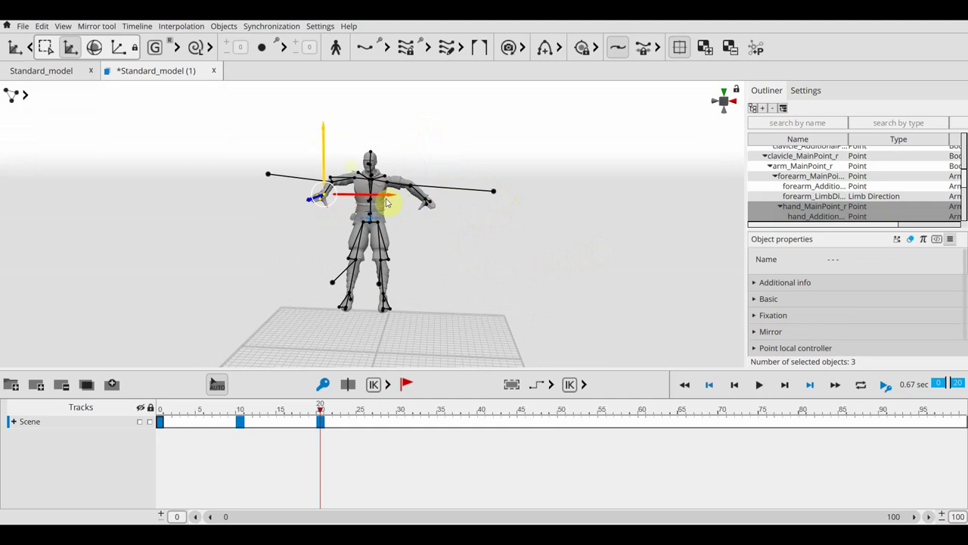
left_click_drag(382, 195, 379, 199)
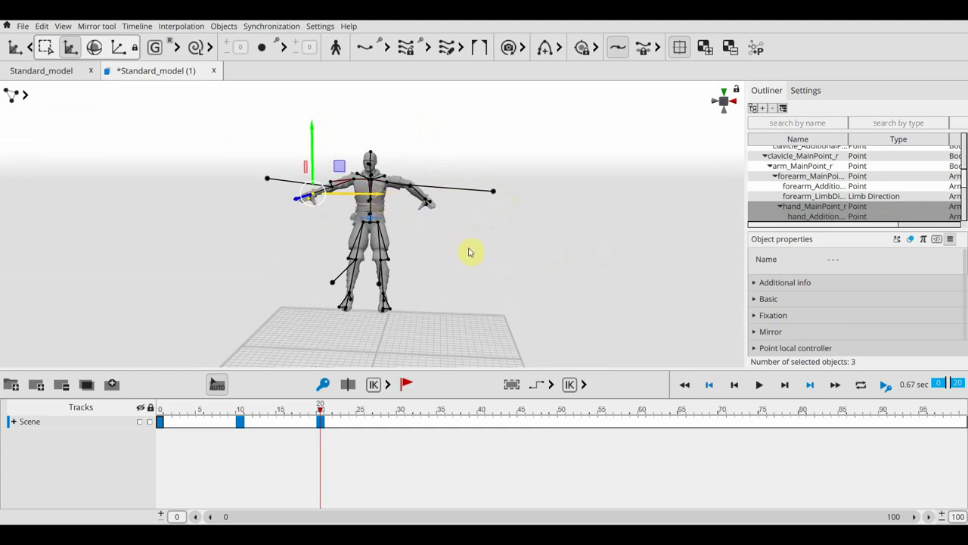
right_click_drag(483, 258, 562, 225)
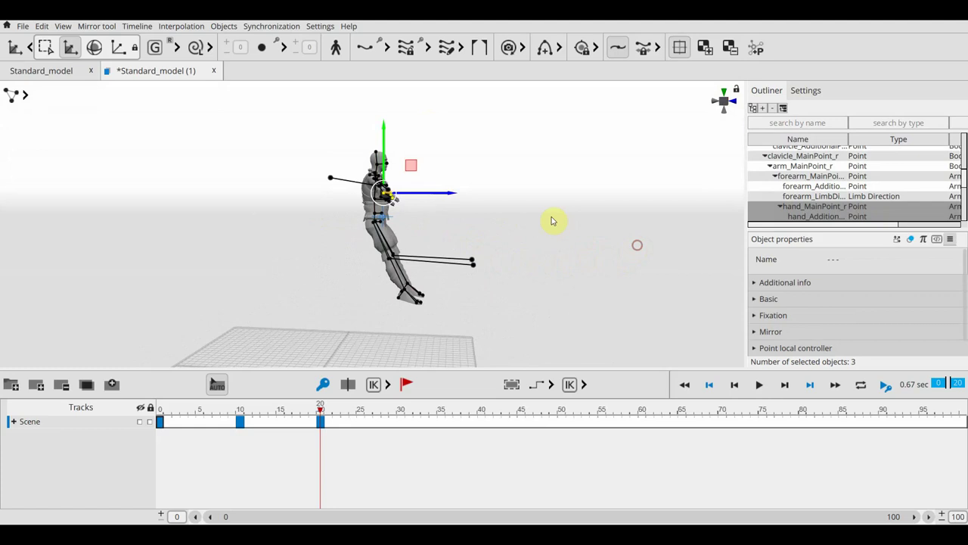
Shift the first hand along its horizontal axis and rotate it outward.
left_click_drag(446, 197, 416, 195)
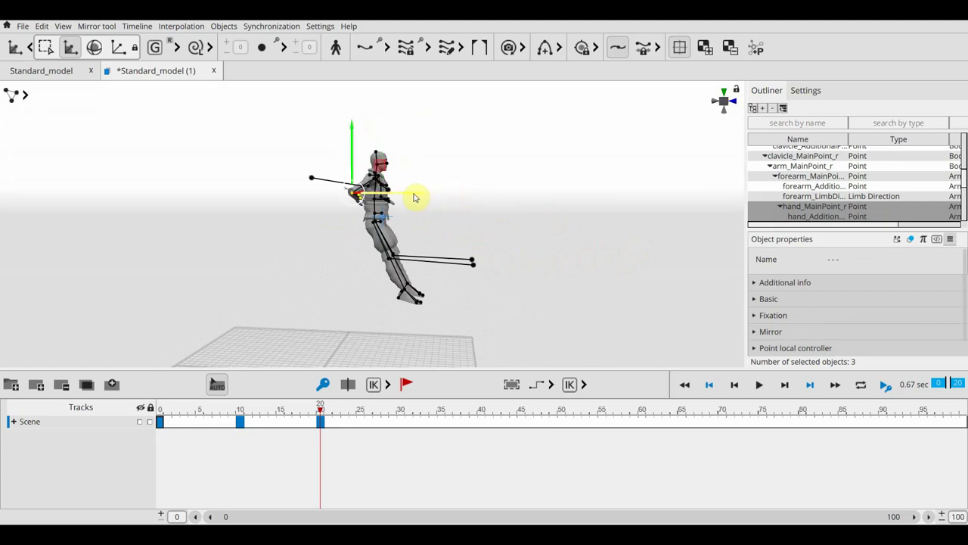
key("e")
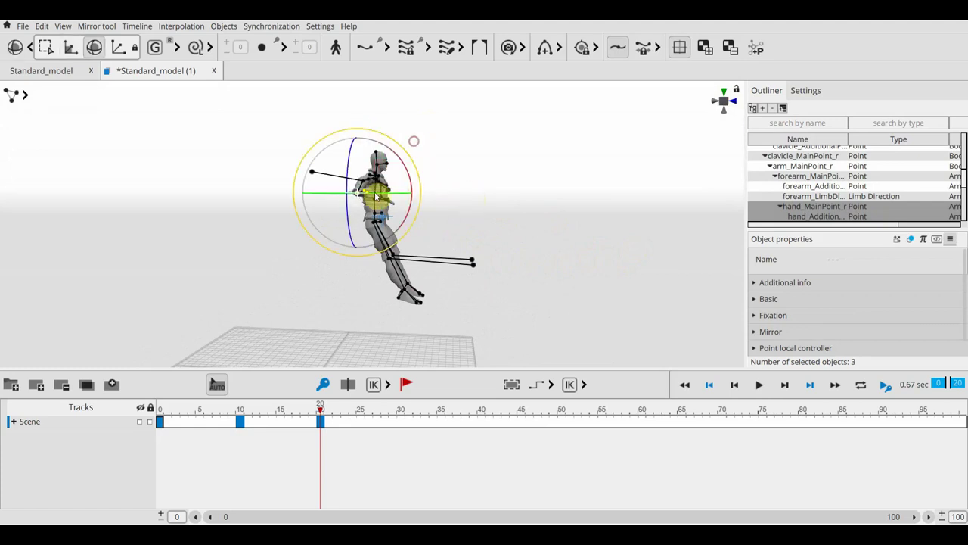
left_click_drag(337, 195, 314, 198)
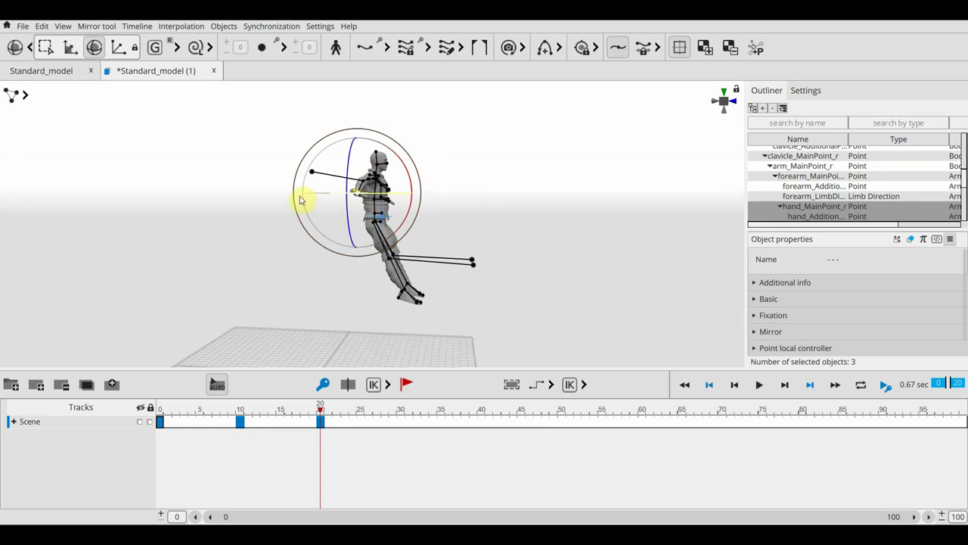
right_click_drag(577, 231, 423, 224)
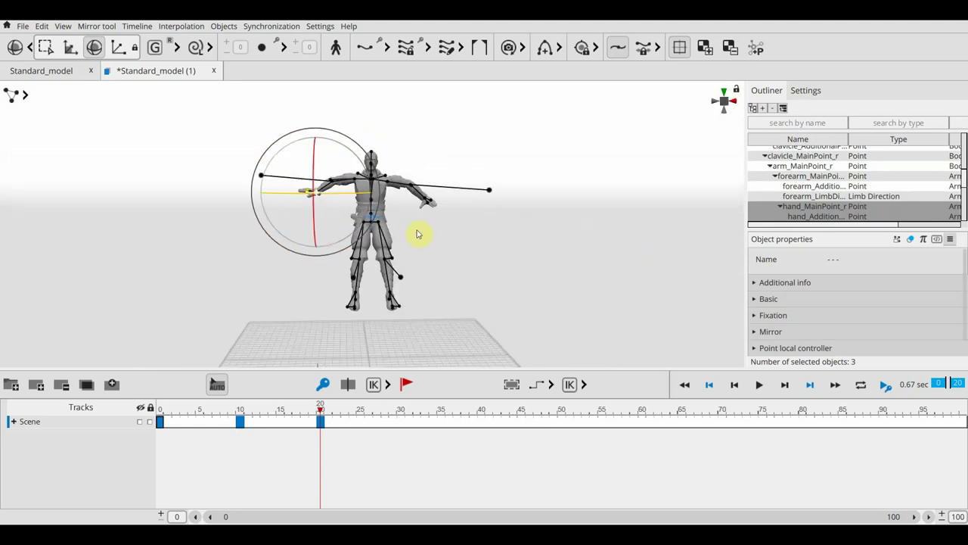
Raise the right hand slightly, push it outward, then box-select the whole character.
left_click(425, 201)
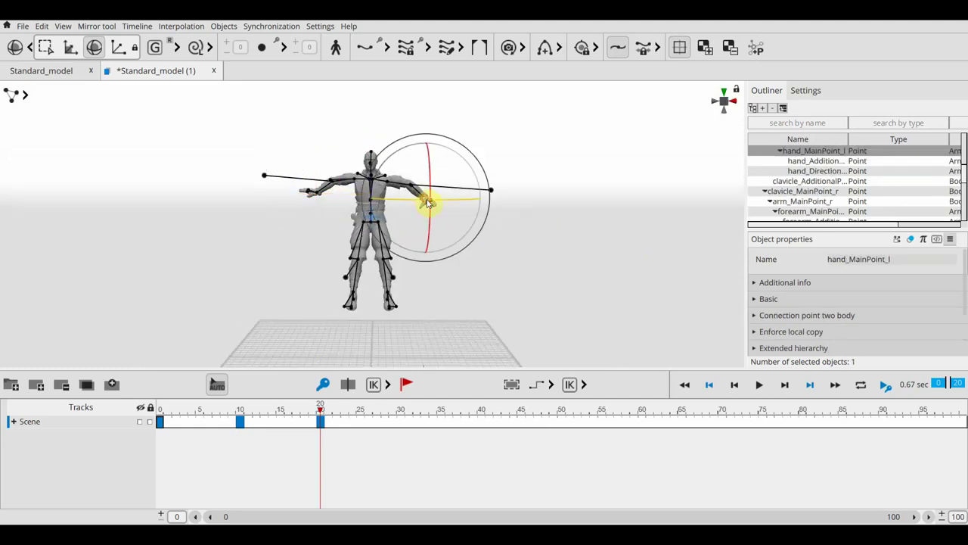
right_click_drag(556, 275, 388, 269)
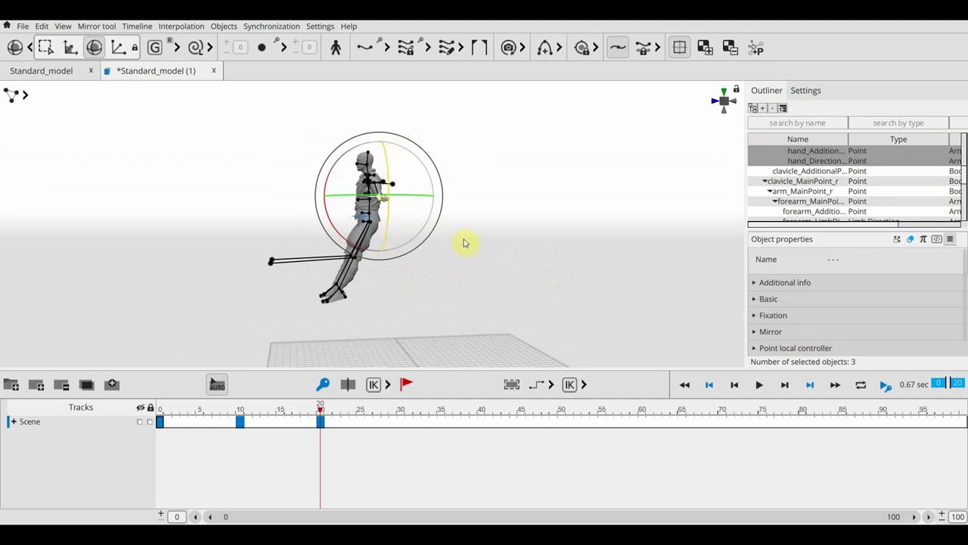
right_click_drag(462, 242, 624, 256)
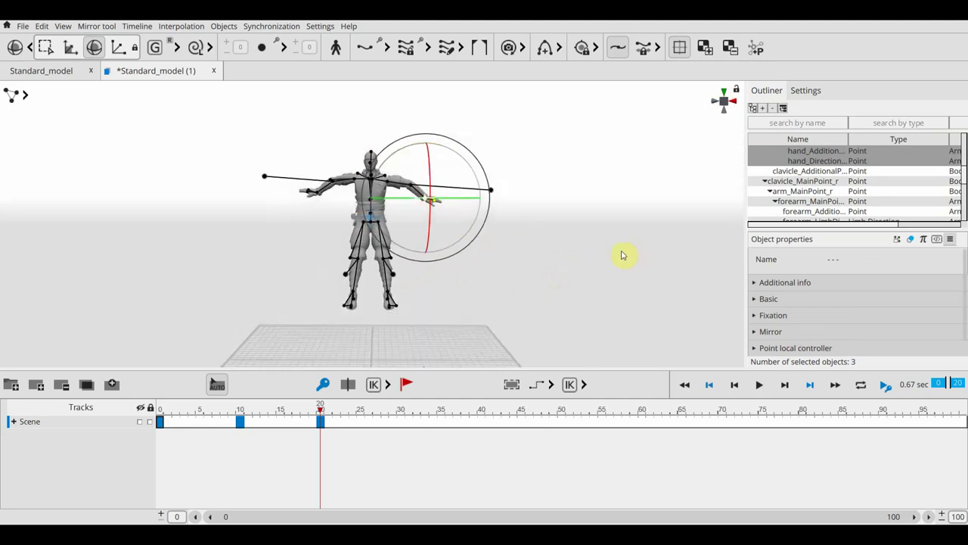
key("w")
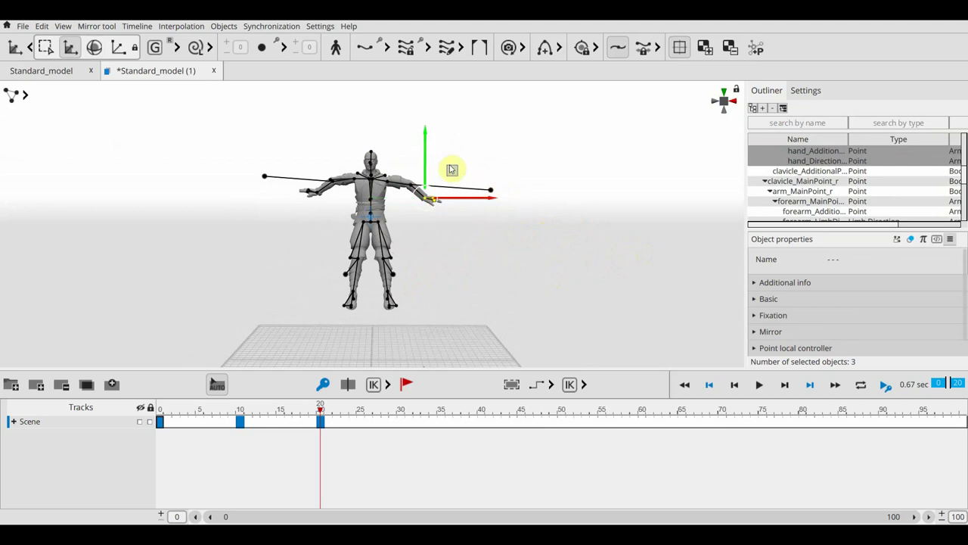
left_click_drag(426, 133, 428, 128)
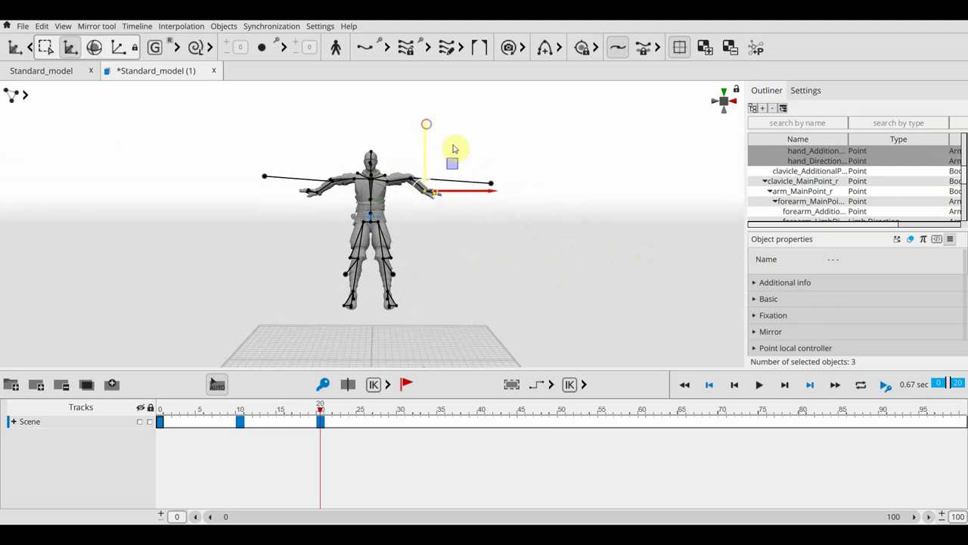
left_click_drag(496, 195, 498, 195)
right_click_drag(450, 305, 641, 298)
left_click_drag(568, 341, 327, 124)
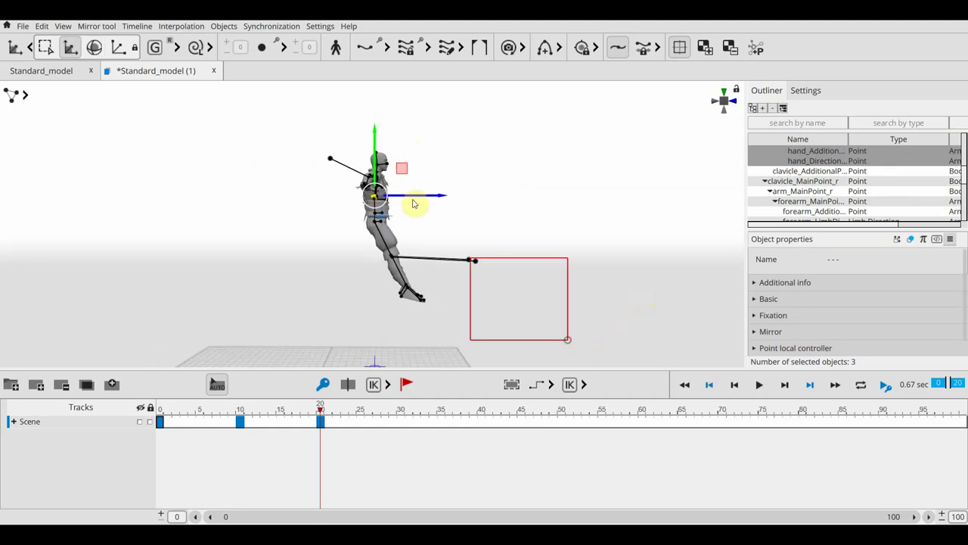
Lower the frame-20 character, straighten its upper body, and shift it slightly forward.
mouse_move(380, 167)
left_mouse_down()
mouse_move(384, 222)
mouse_move(479, 302)
left_mouse_up()
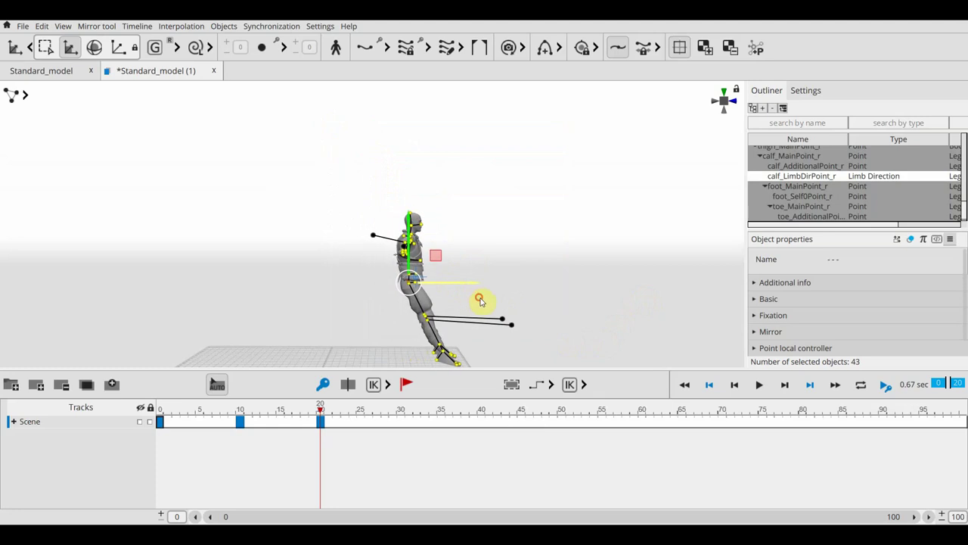
right_click_drag(596, 314, 597, 301)
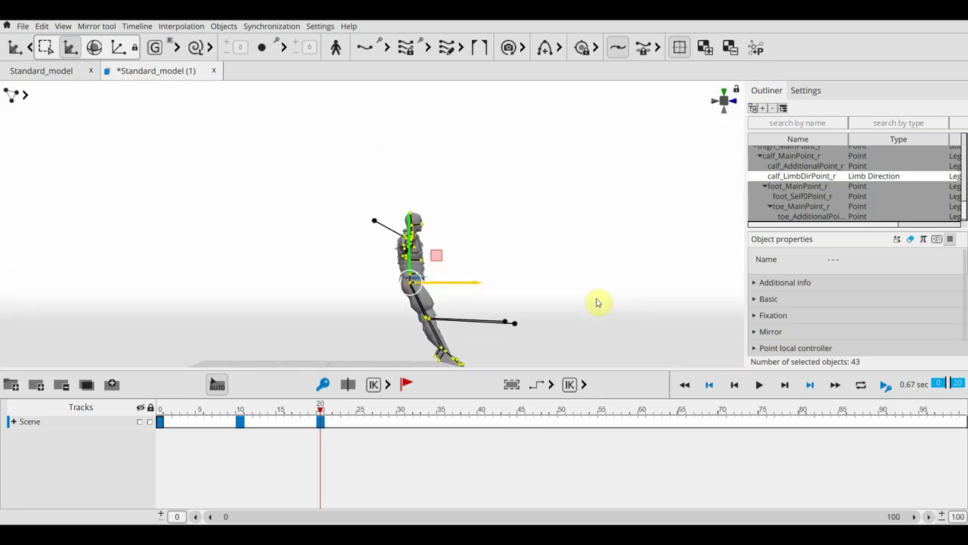
mouse_move(597, 300)
middle_mouse_down()
mouse_move(586, 210)
mouse_move(592, 243)
middle_mouse_up()
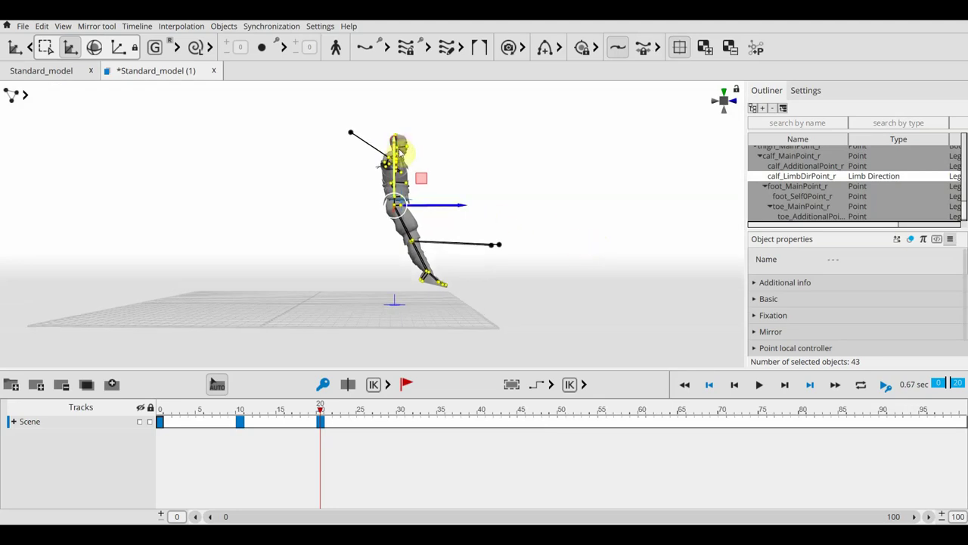
left_click_drag(385, 161, 406, 164)
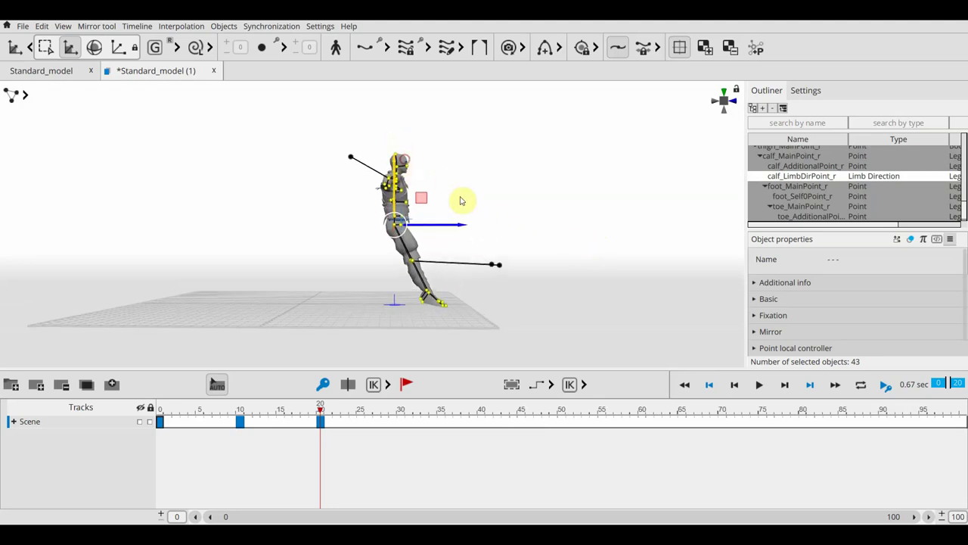
left_click_drag(463, 226, 479, 233)
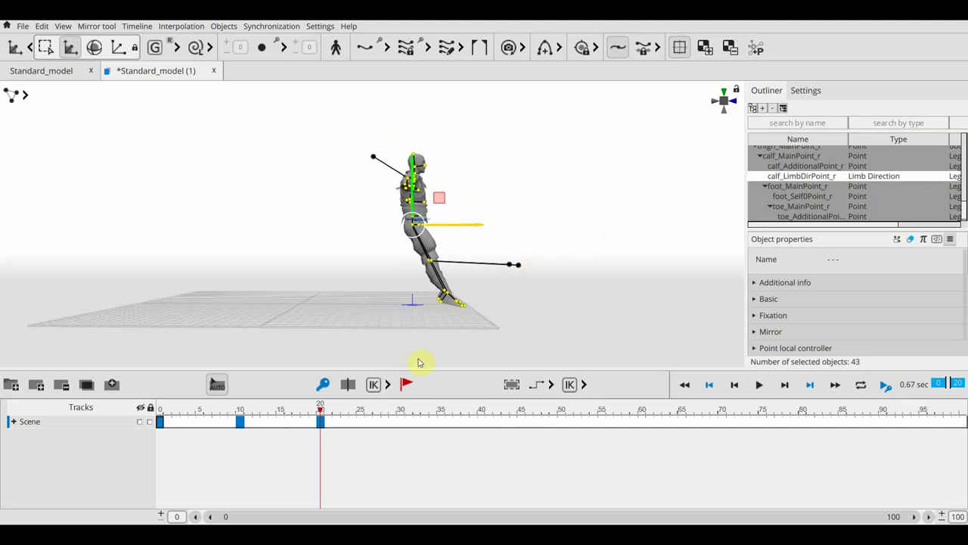
left_click_drag(320, 424, 329, 431)
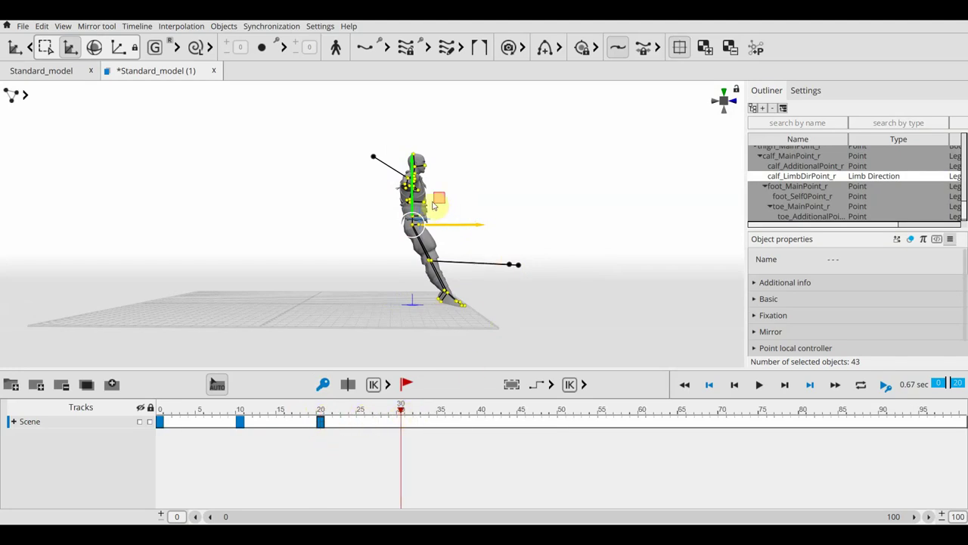
At frame 30, lift the foot into a tucked pose and rotate the foot and lower leg upward.
left_click_drag(482, 331, 423, 273)
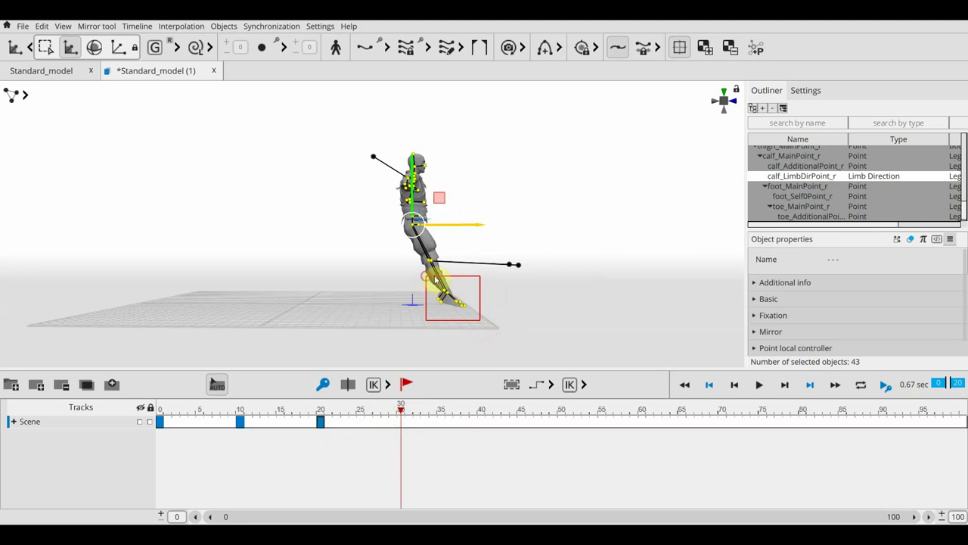
mouse_move(447, 231)
left_mouse_down()
mouse_move(434, 192)
mouse_move(489, 279)
left_mouse_up()
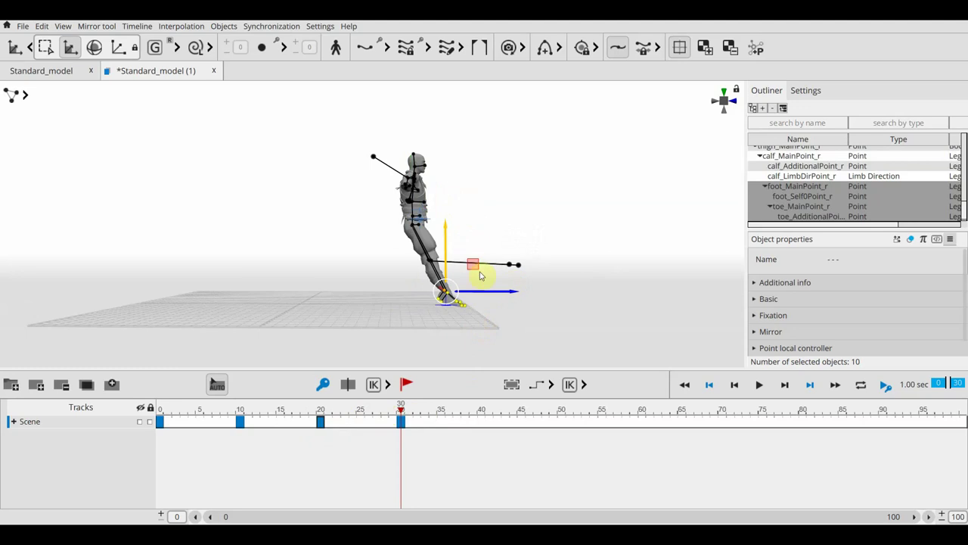
mouse_move(447, 228)
left_mouse_down()
mouse_move(500, 250)
mouse_move(480, 256)
left_mouse_up()
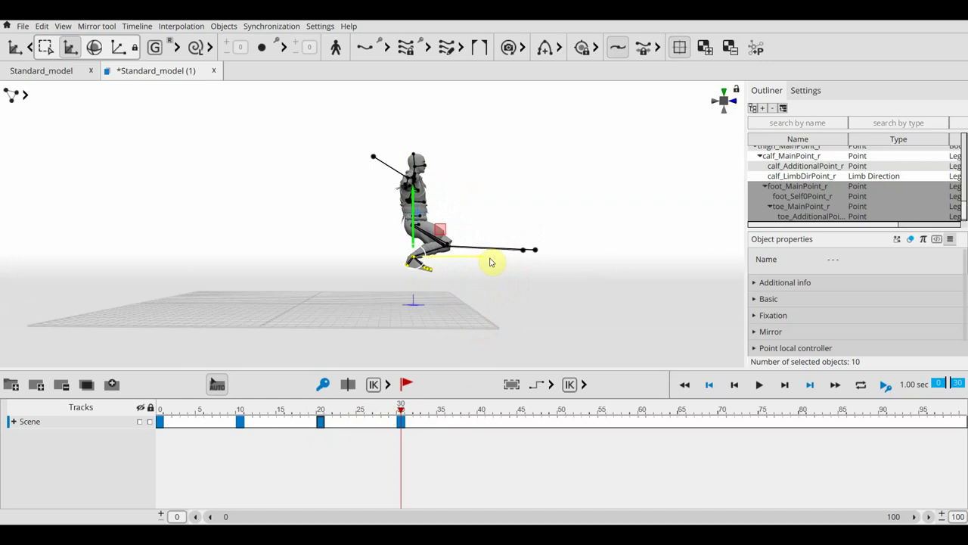
key("e")
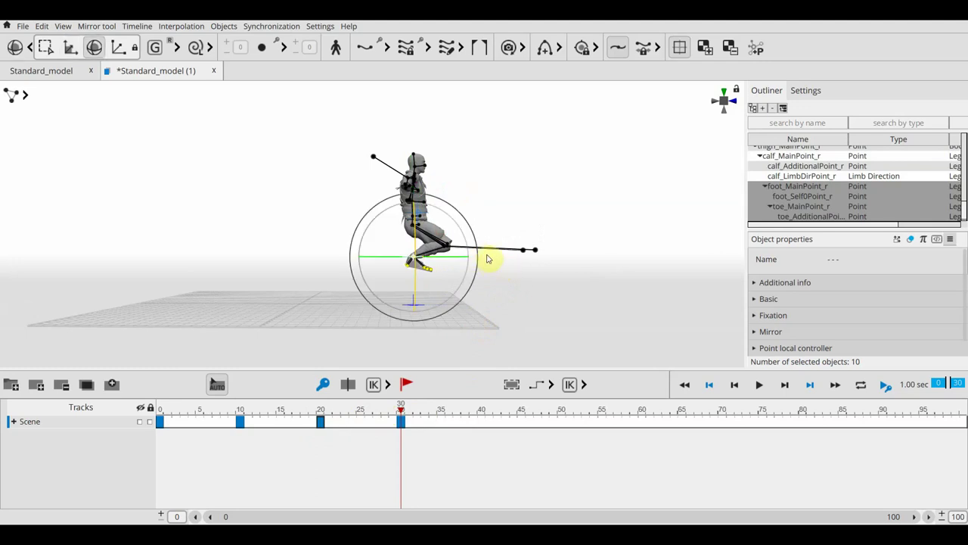
mouse_move(476, 250)
left_mouse_down()
mouse_move(476, 235)
mouse_move(423, 195)
left_mouse_up()
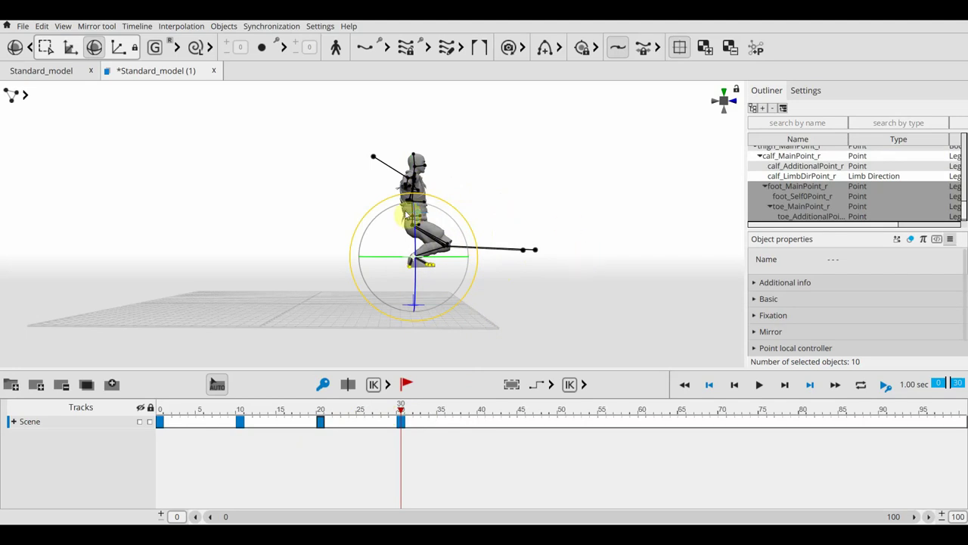
left_click(413, 215)
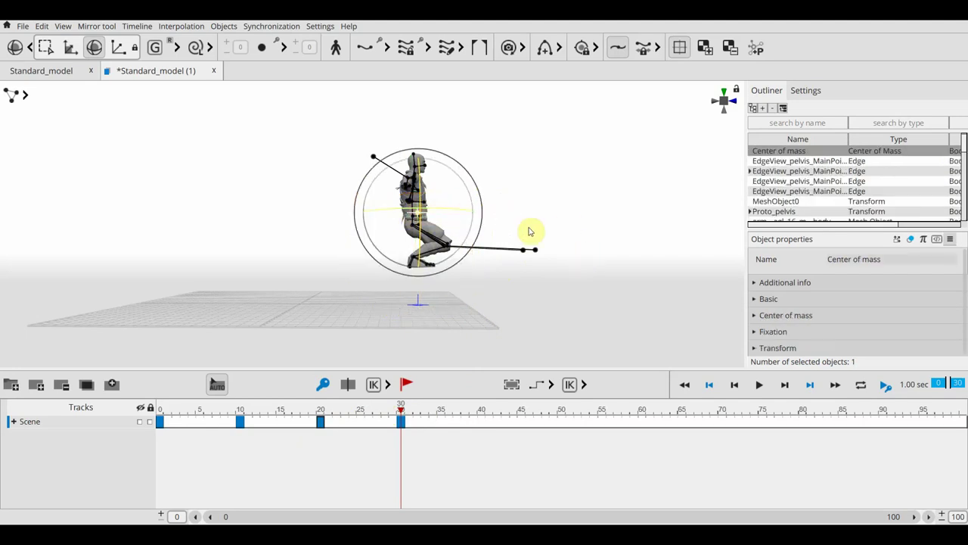
Lean the upper-body chain forward from the stomach and tilt the head slightly.
scroll(545, 235, "up", 3)
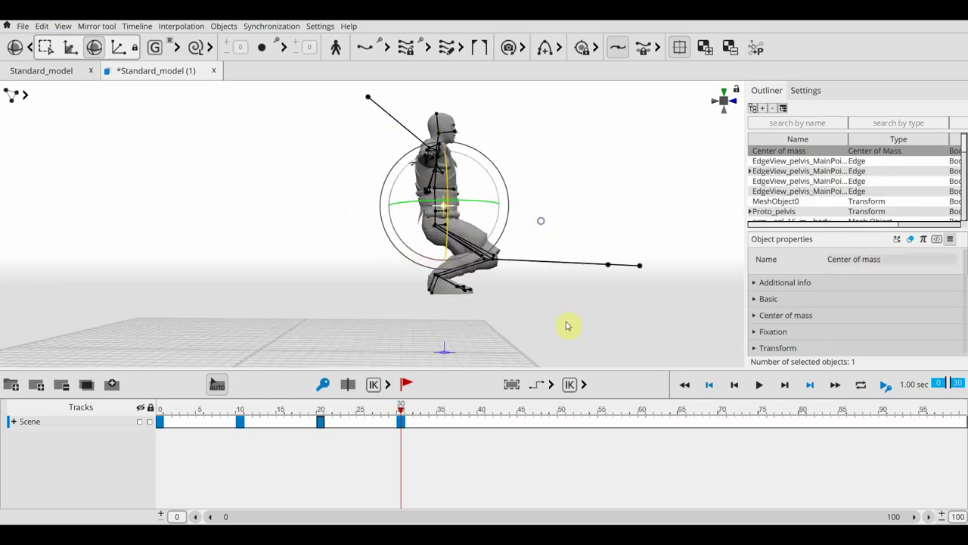
scroll(568, 321, "up", 3)
double_click(461, 218)
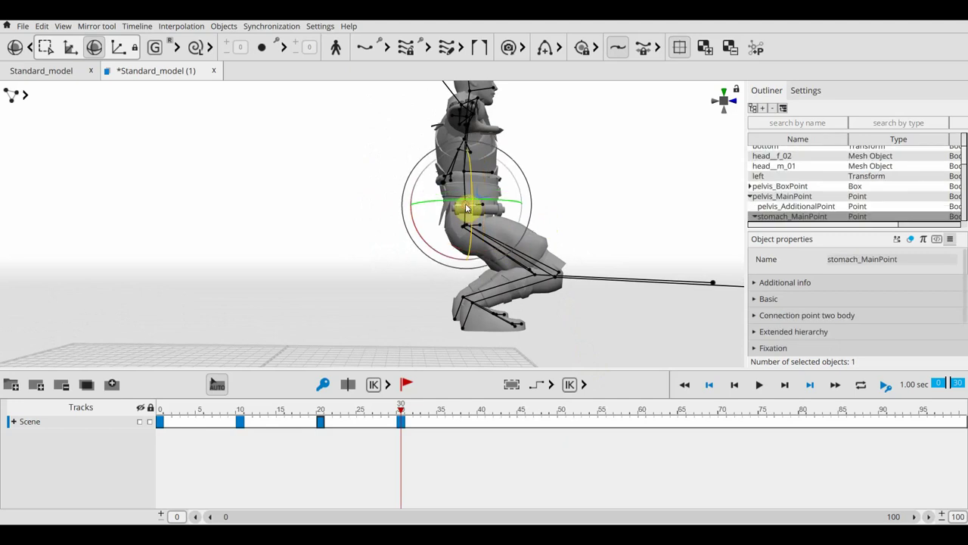
scroll(589, 215, "down", 2)
scroll(530, 177, "down", 2)
scroll(504, 155, "down", 2)
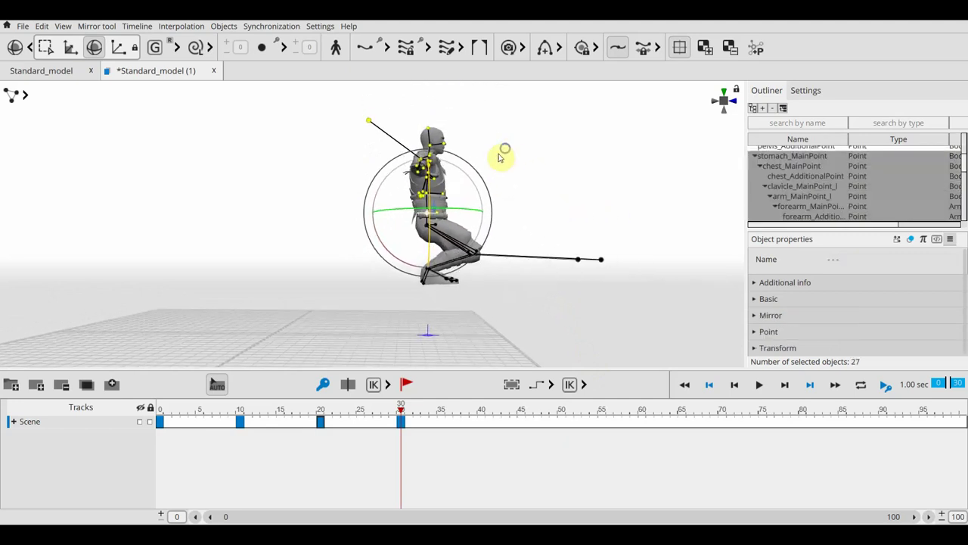
mouse_move(482, 183)
left_mouse_down()
mouse_move(502, 216)
mouse_move(469, 172)
left_mouse_up()
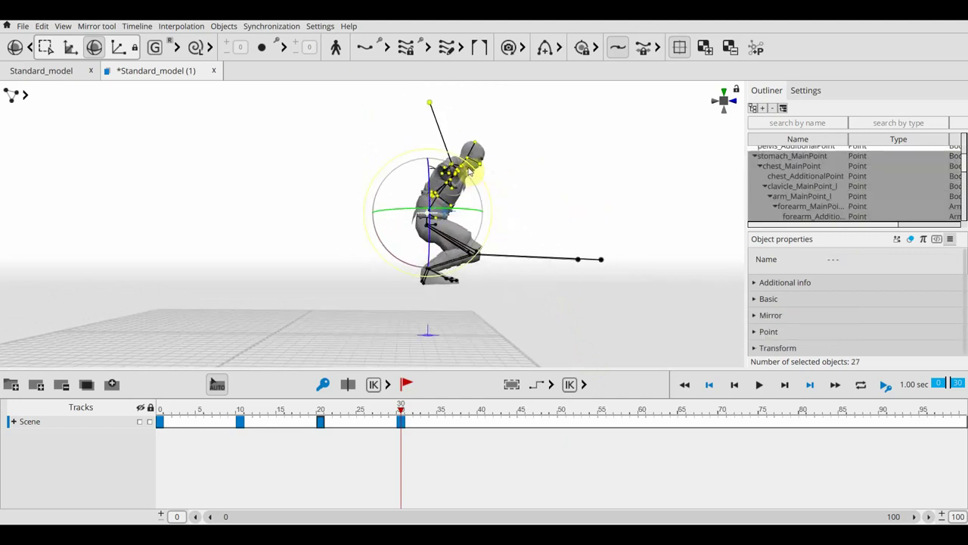
left_click(474, 160)
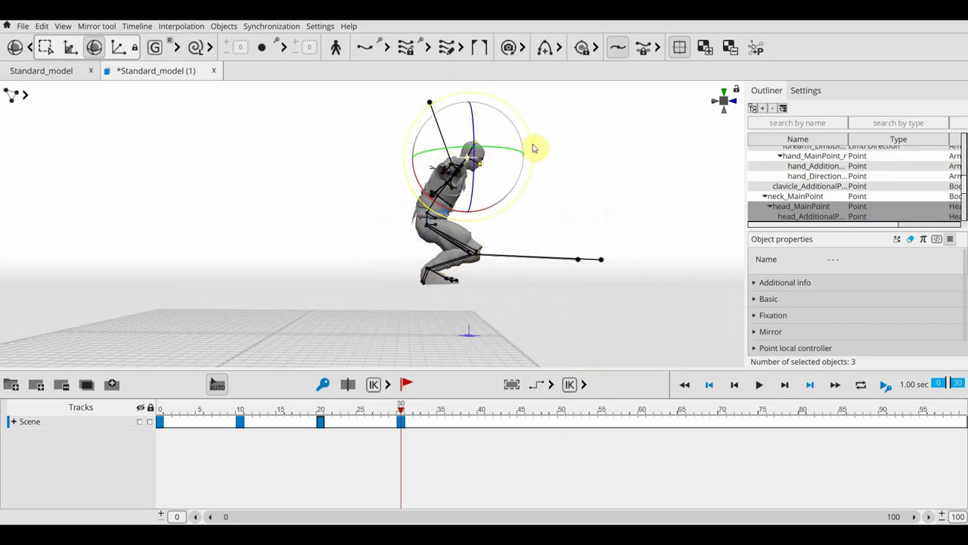
left_click_drag(529, 134, 516, 110)
mouse_move(599, 220)
right_mouse_down()
mouse_move(479, 229)
mouse_move(441, 220)
right_mouse_up()
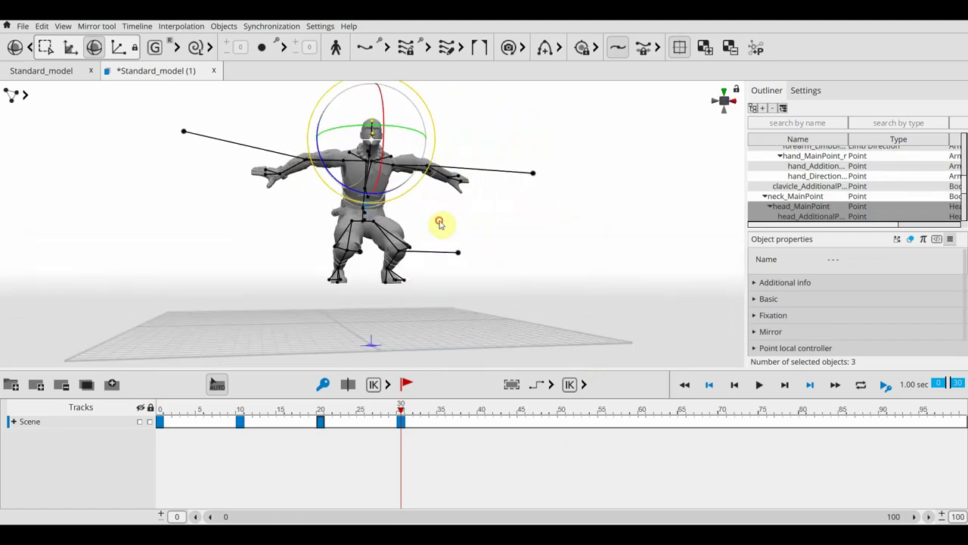
Lower the left-side hand toward the knees, pull it in, and swing the arm down.
left_click(280, 177)
key("w")
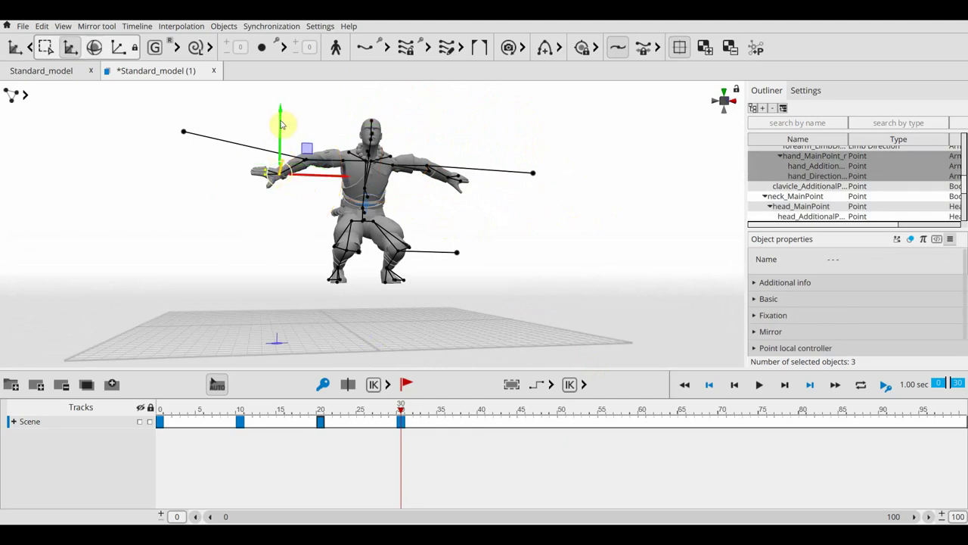
left_click_drag(280, 113, 299, 143)
left_click_drag(346, 201, 383, 224)
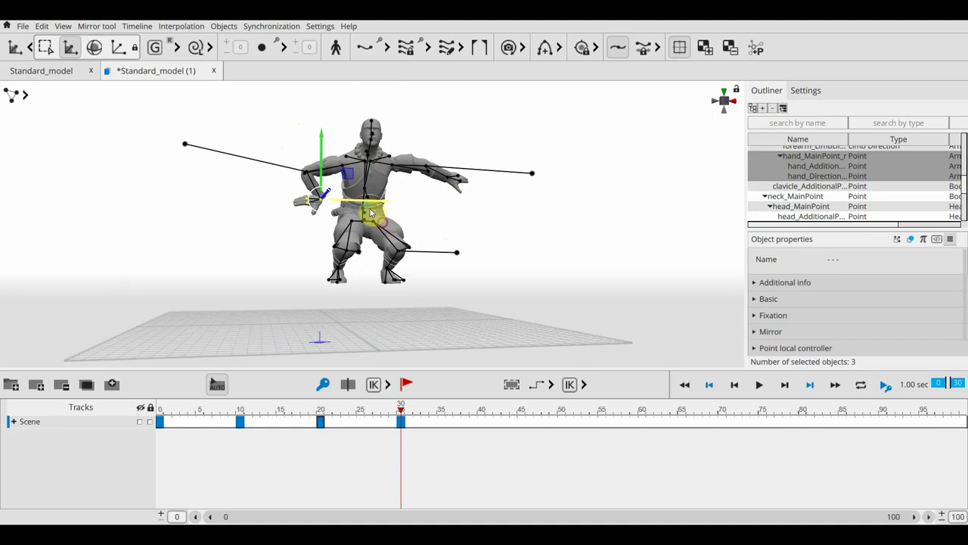
left_click_drag(320, 134, 319, 168)
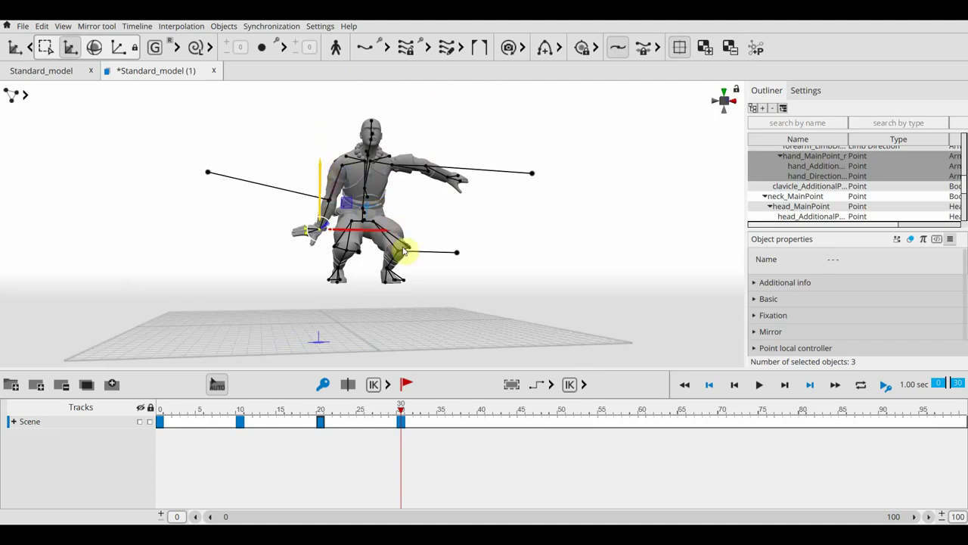
key("e")
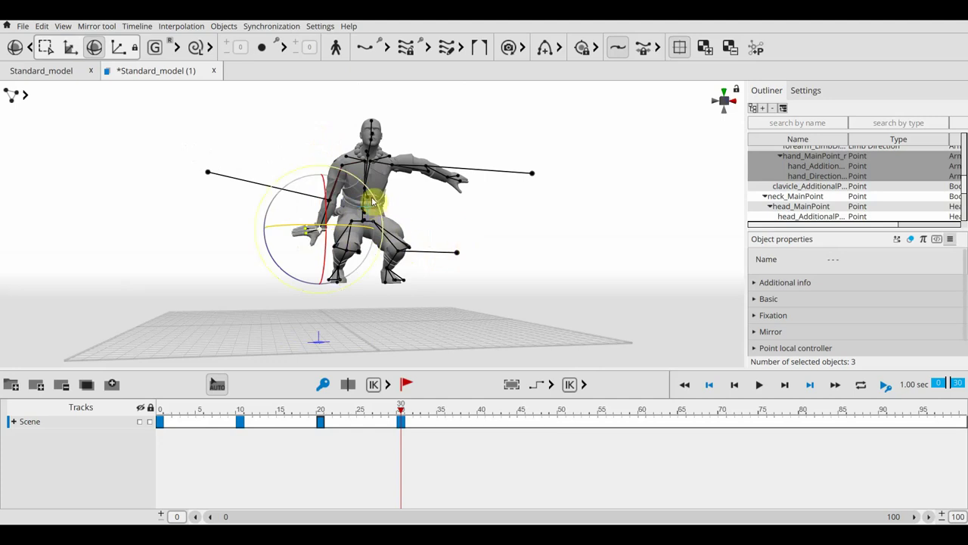
left_click_drag(373, 199, 271, 118)
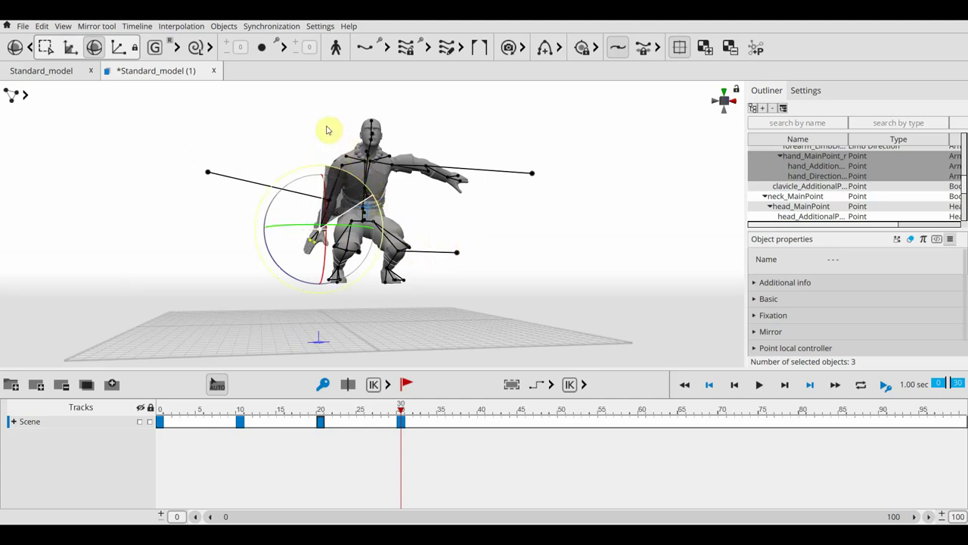
Lower and pull in the other hand, rotate it to a relaxed angle, then select the rig.
left_click(448, 180)
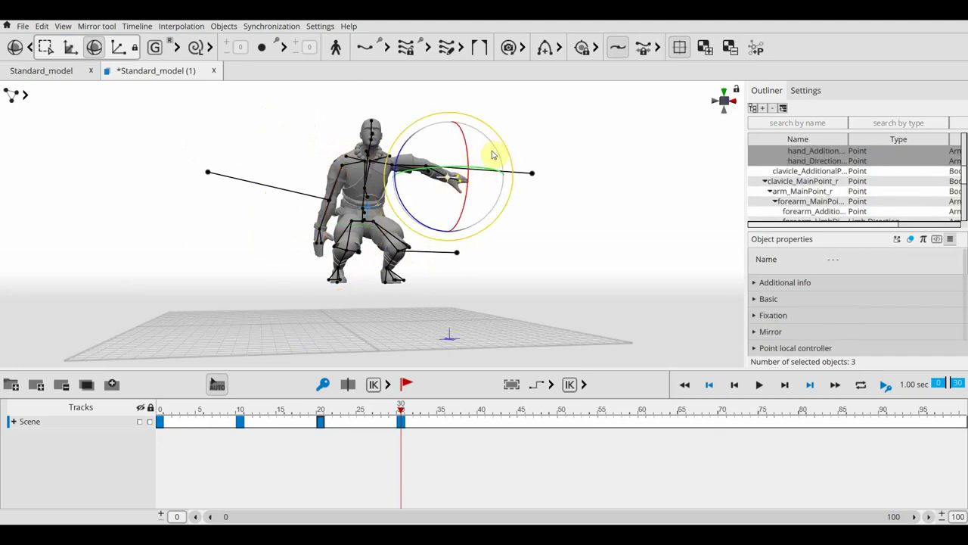
key("w")
left_click_drag(450, 119, 437, 151)
left_click_drag(504, 209, 479, 234)
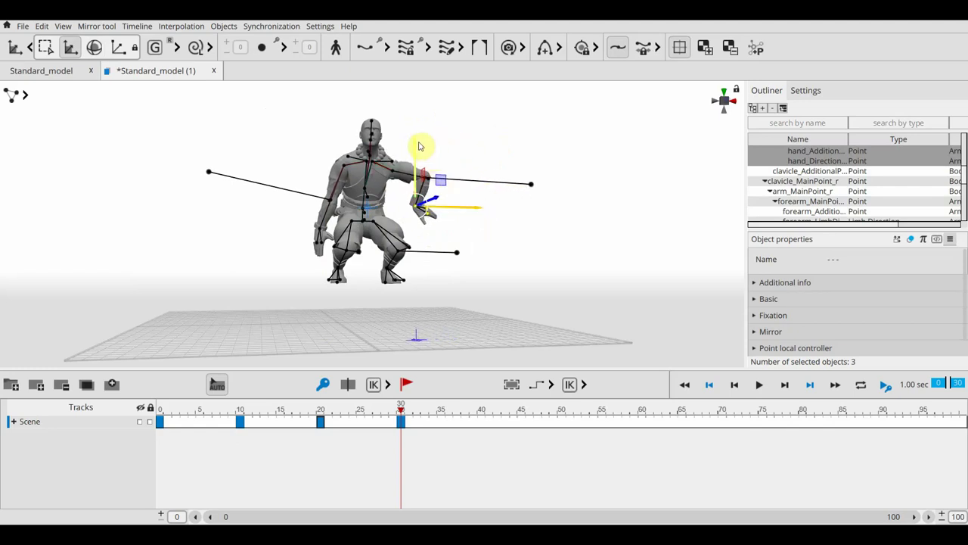
left_click_drag(413, 150, 421, 178)
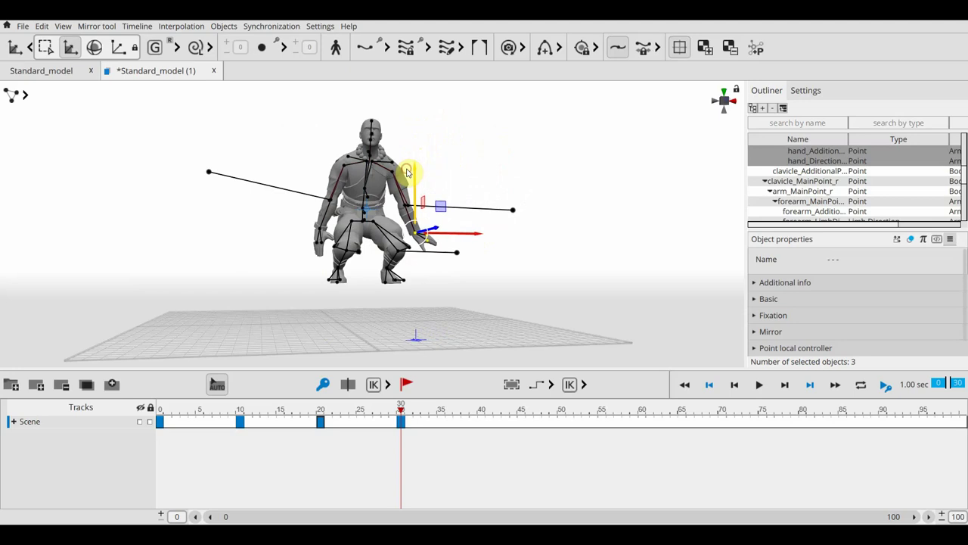
key("e")
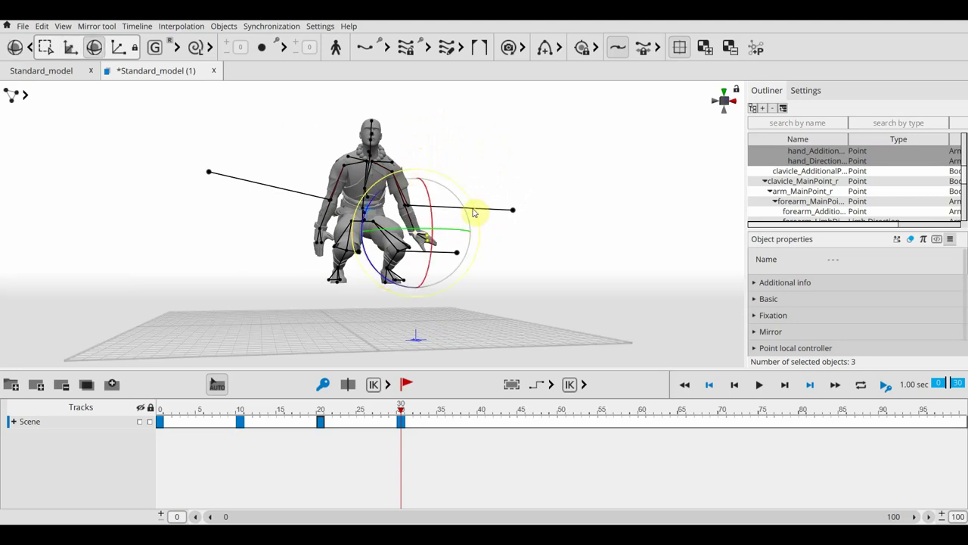
left_click_drag(475, 213, 487, 259)
left_click_drag(532, 310, 672, 310, "alt")
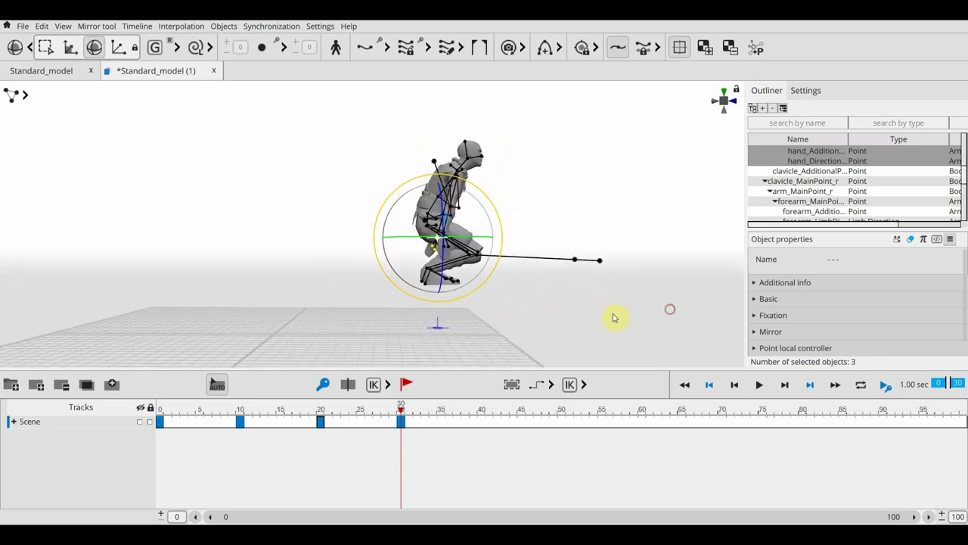
left_click_drag(607, 314, 320, 108)
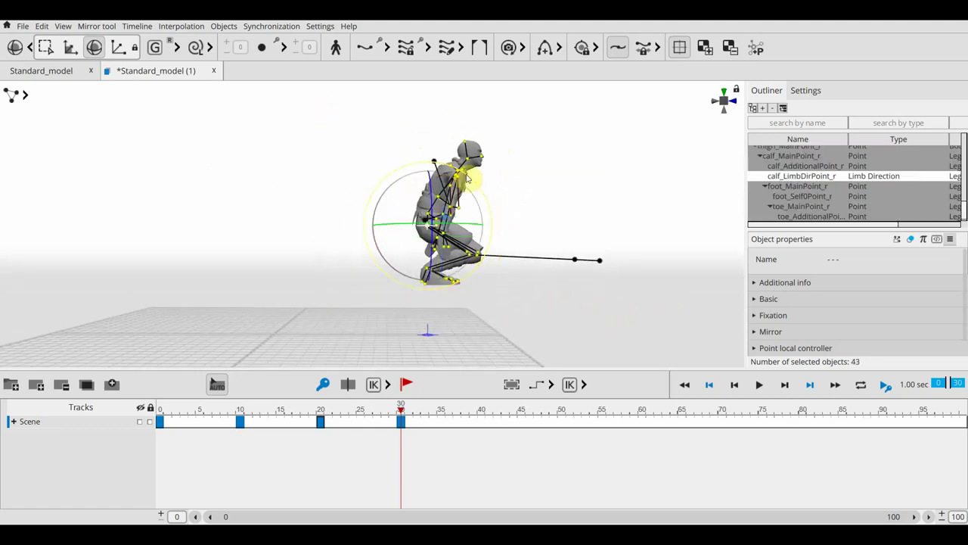
Move the whole crouched character down toward the floor grid and slightly forward.
key("w")
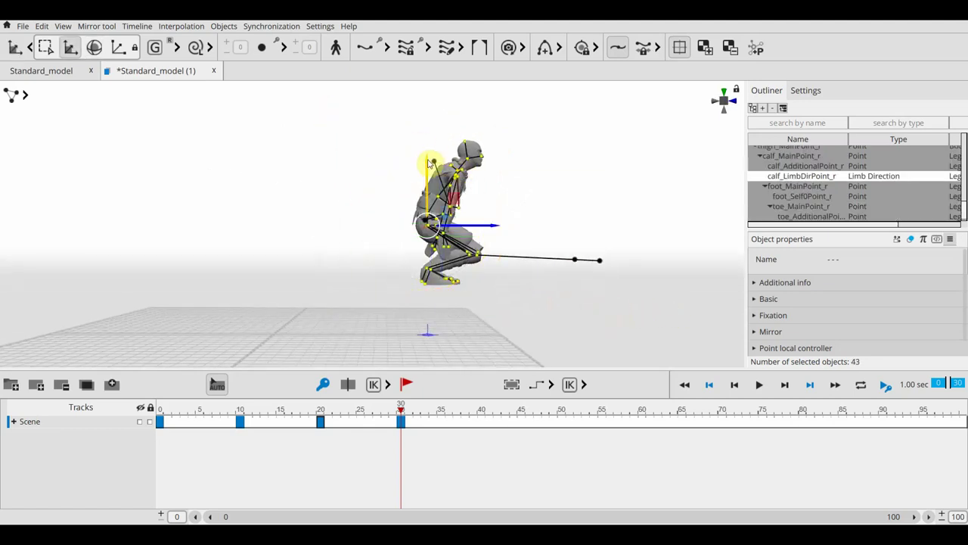
left_click_drag(427, 162, 425, 213)
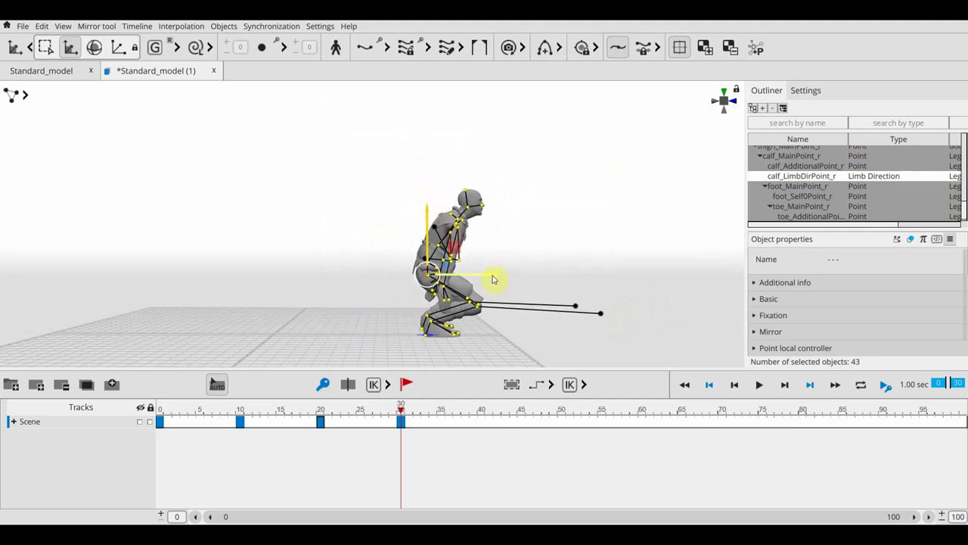
left_click_drag(492, 279, 610, 281)
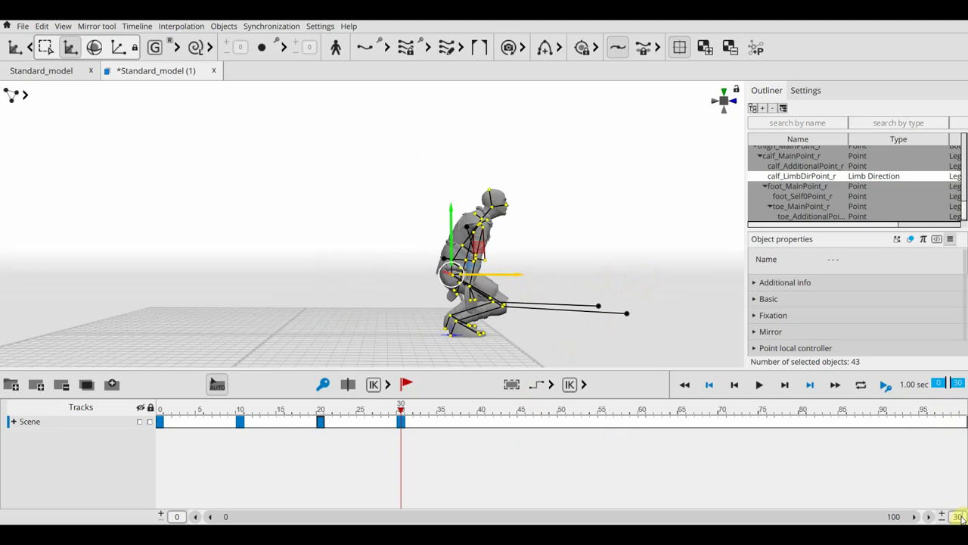
Fit the timeline to the 30-frame animation and scrub through the jump to review it.
left_click(958, 517)
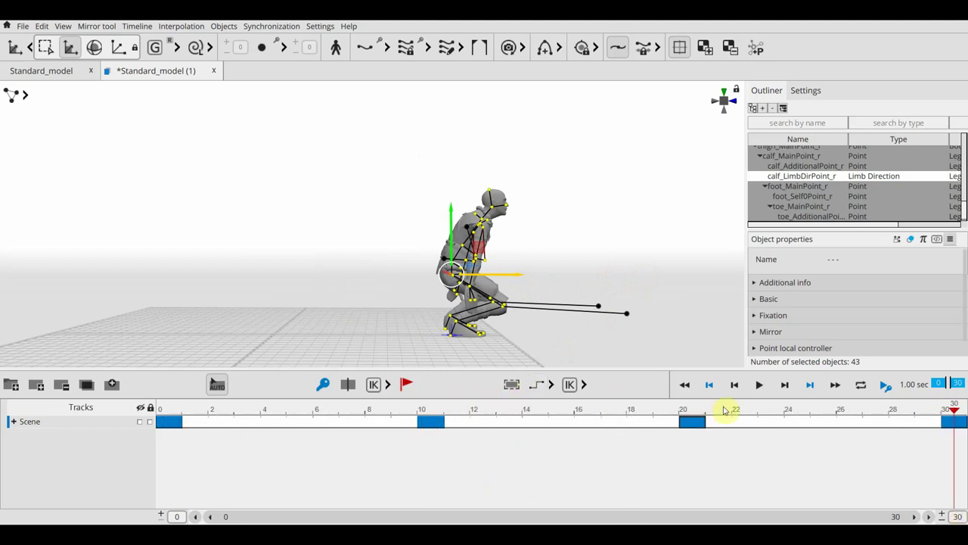
left_click_drag(955, 412, 140, 409)
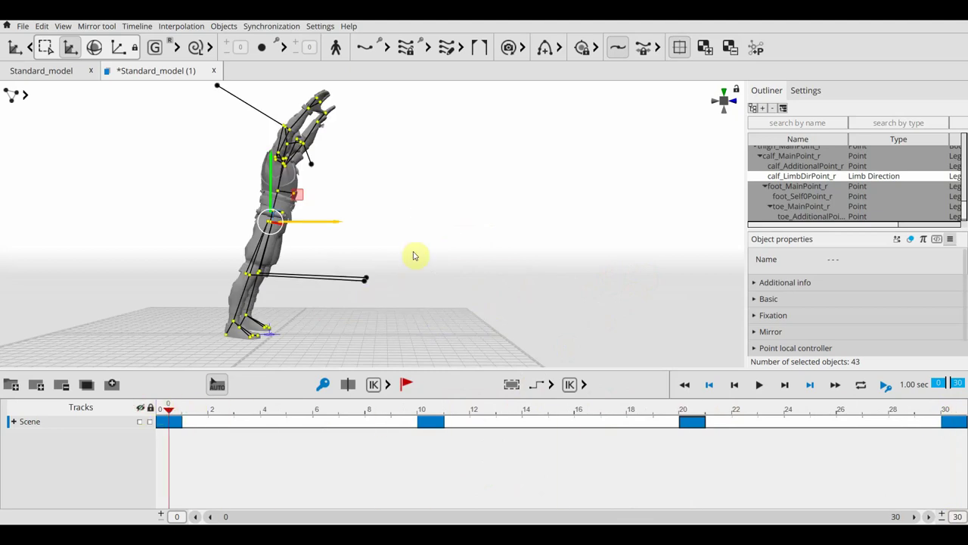
mouse_move(425, 250)
middle_mouse_down()
mouse_move(434, 268)
mouse_move(399, 188)
middle_mouse_up()
left_click(475, 180)
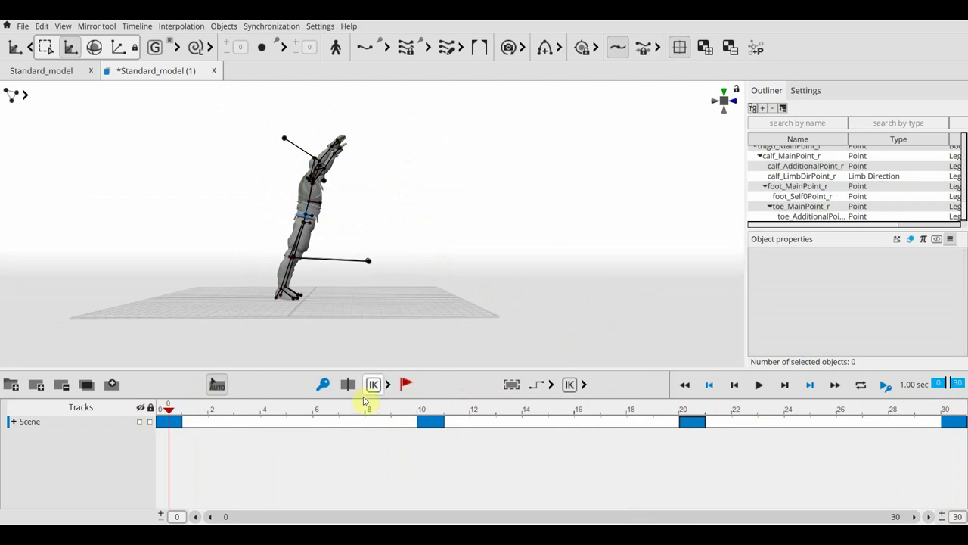
left_click_drag(170, 411, 901, 453)
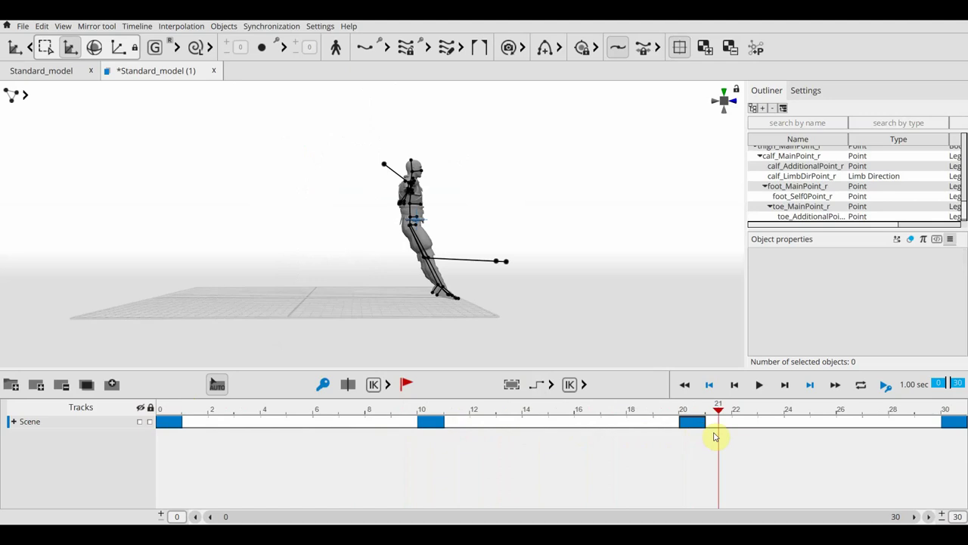
left_click_drag(944, 459, 219, 466)
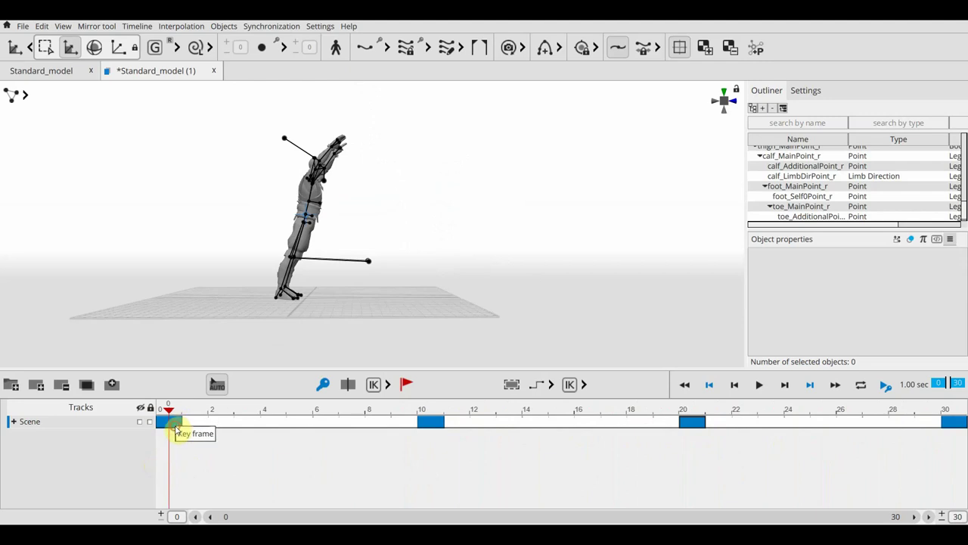
Move the frame-20 key to frame 19, add keys at frames 18 and 5, and return to frame 0.
left_click_drag(188, 426, 151, 423)
left_click(150, 423)
left_click_drag(175, 425, 291, 437)
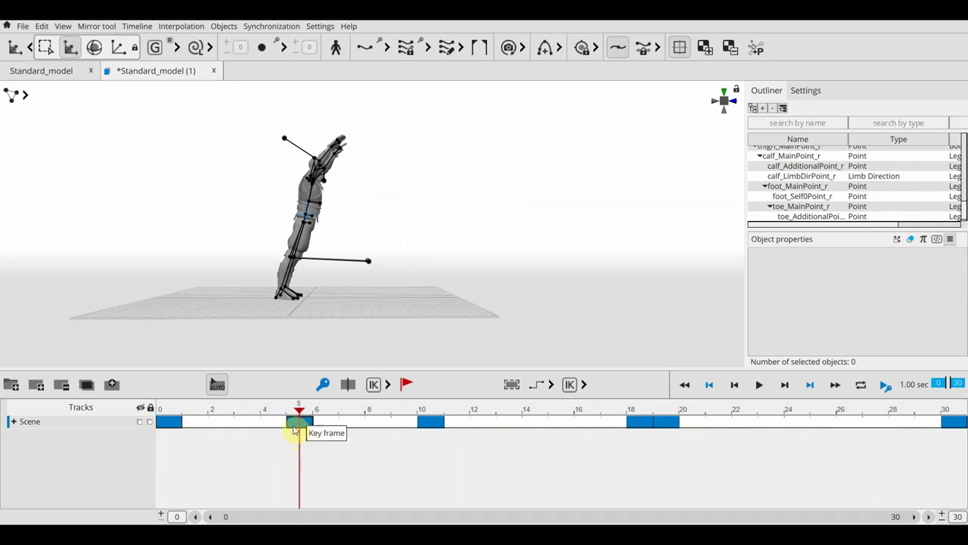
left_click_drag(300, 413, 172, 415)
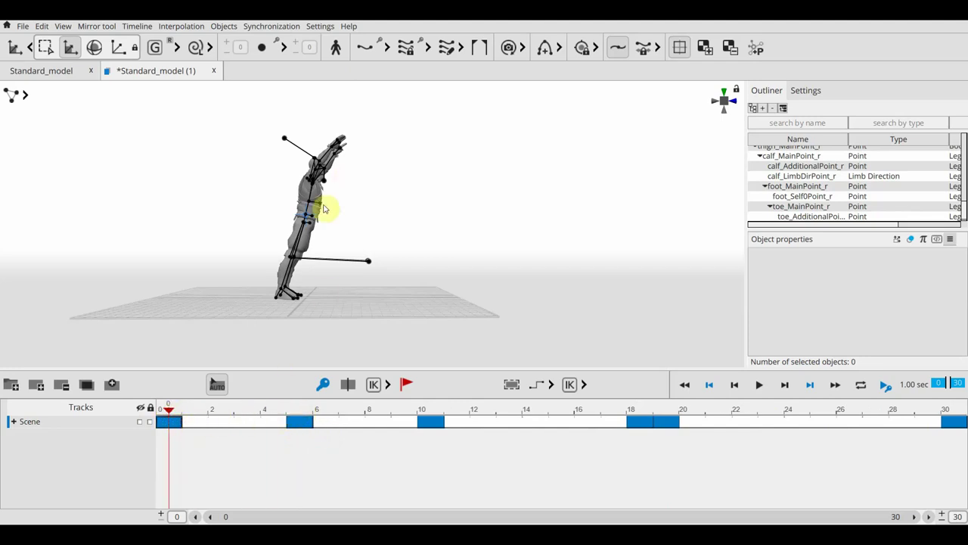
At frame 0, bend the knee by moving the foot, then lower the whole body into a crouch.
left_click_drag(257, 272, 258, 273)
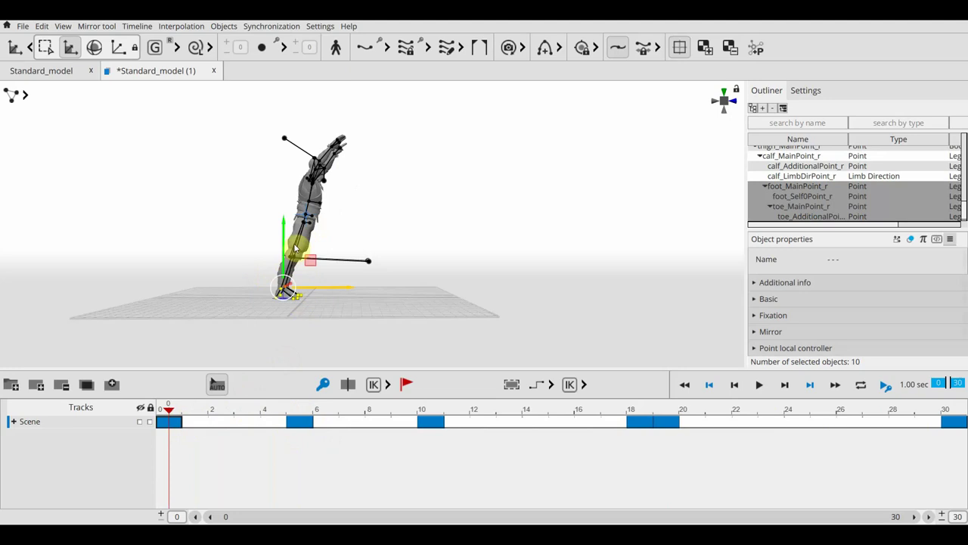
left_click_drag(286, 230, 290, 208)
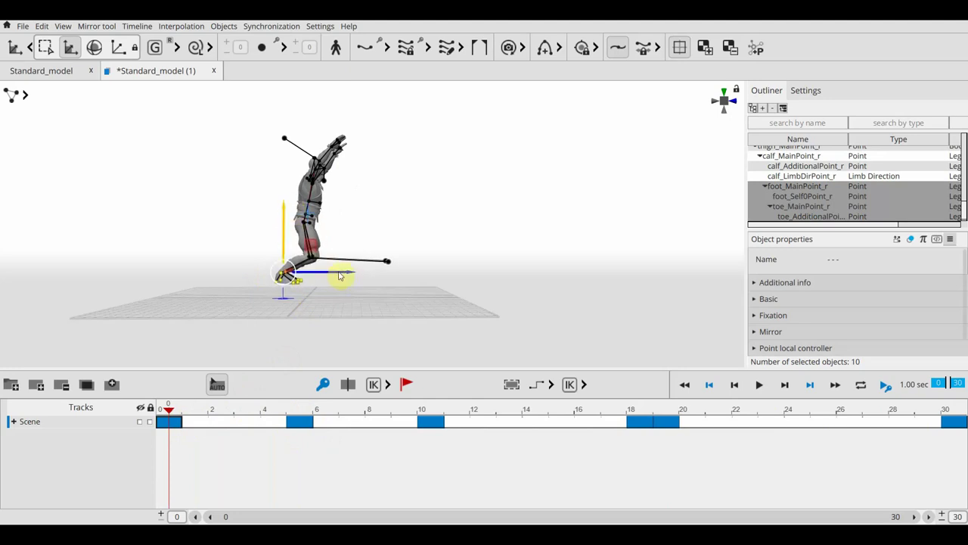
left_click_drag(343, 273, 362, 275)
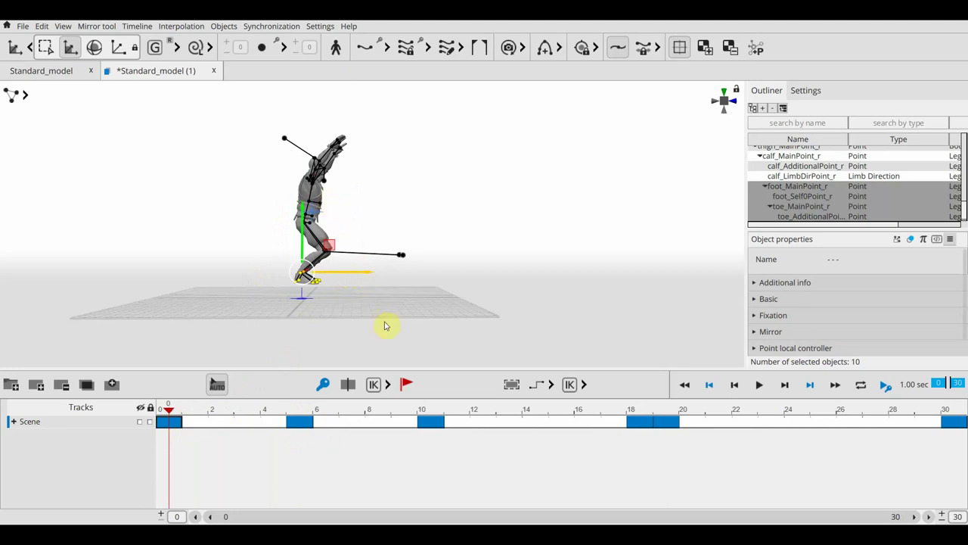
left_click_drag(383, 320, 260, 123)
left_click_drag(305, 156, 306, 173)
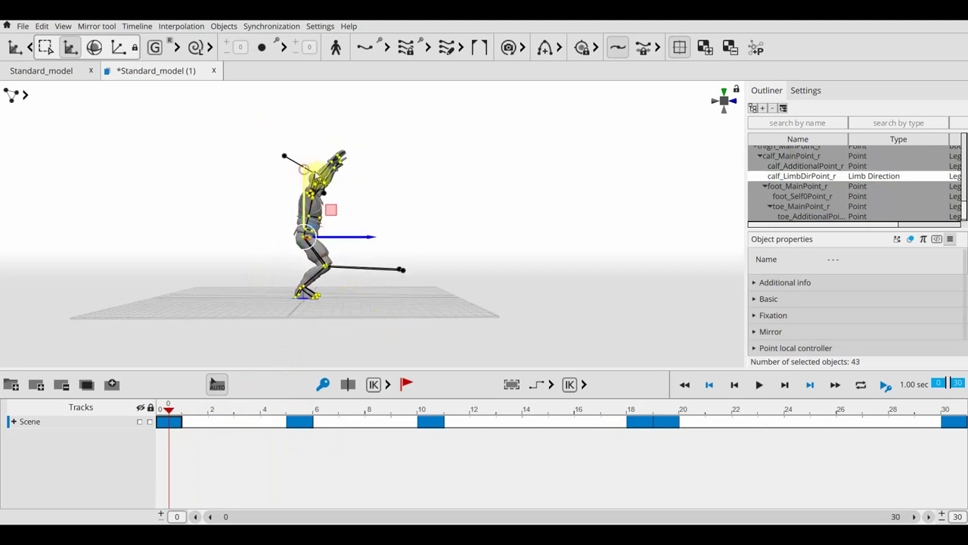
Select the hand point and lower the hands from overhead.
mouse_move(431, 177)
middle_mouse_down()
mouse_move(379, 201)
mouse_move(339, 173)
middle_mouse_up()
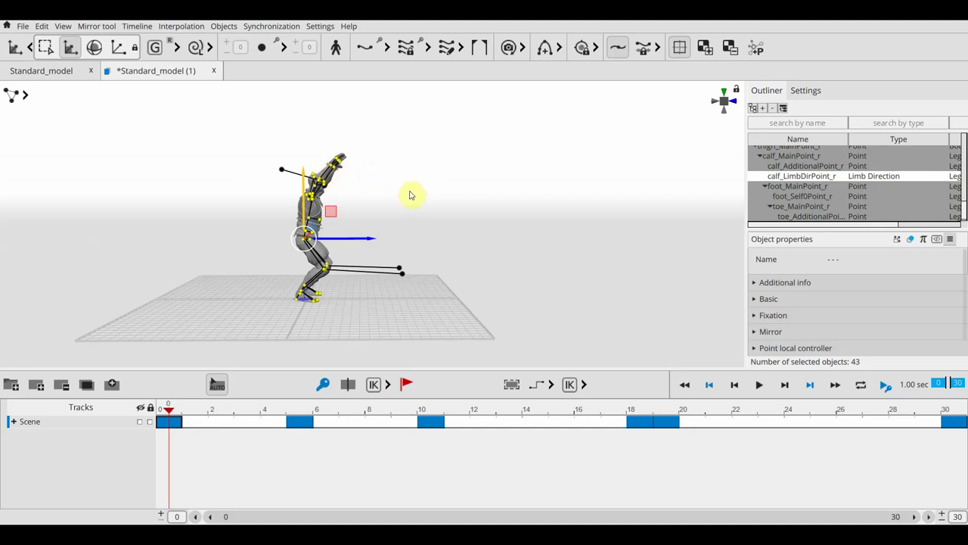
scroll(427, 227, "up", 2)
scroll(439, 251, "up", 3)
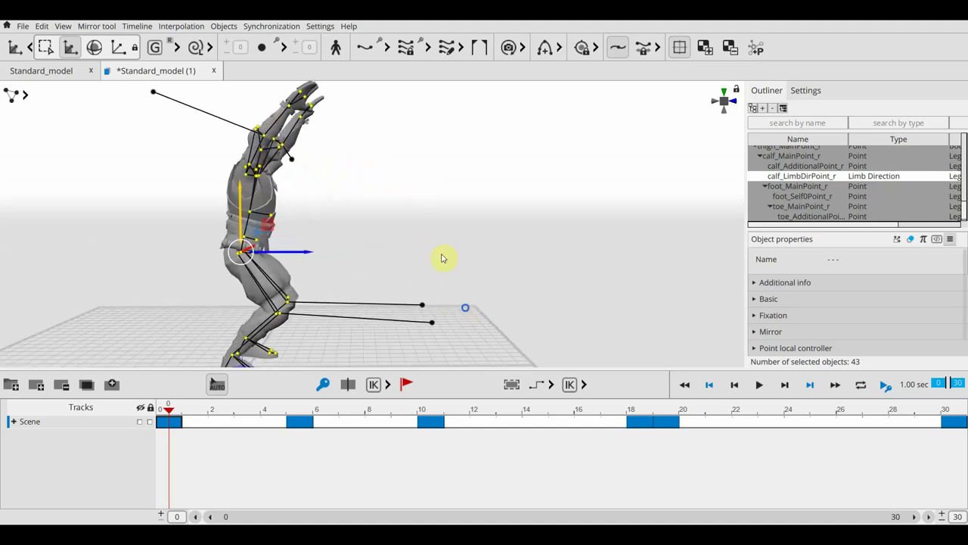
left_click(290, 109)
scroll(385, 151, "down", 2)
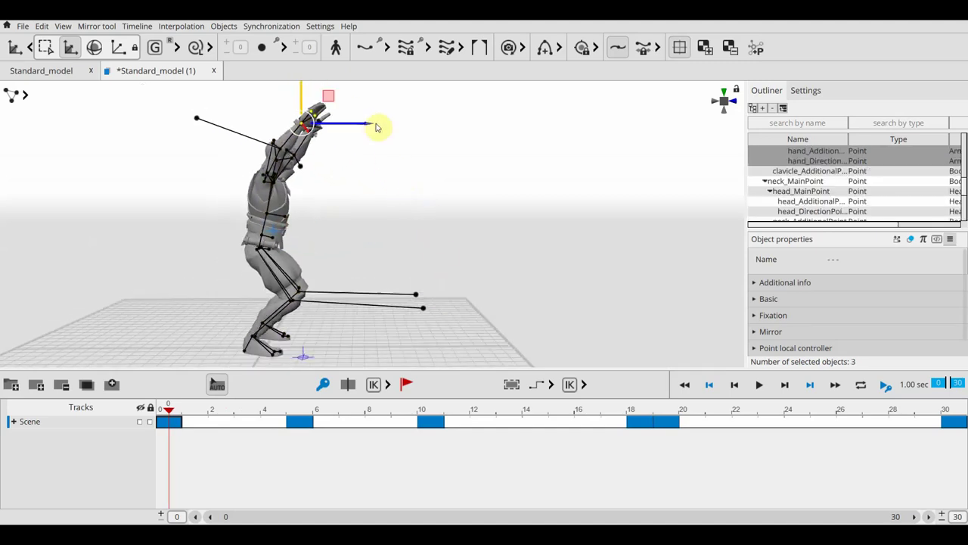
scroll(367, 98, "down", 2)
left_click_drag(328, 91, 328, 158)
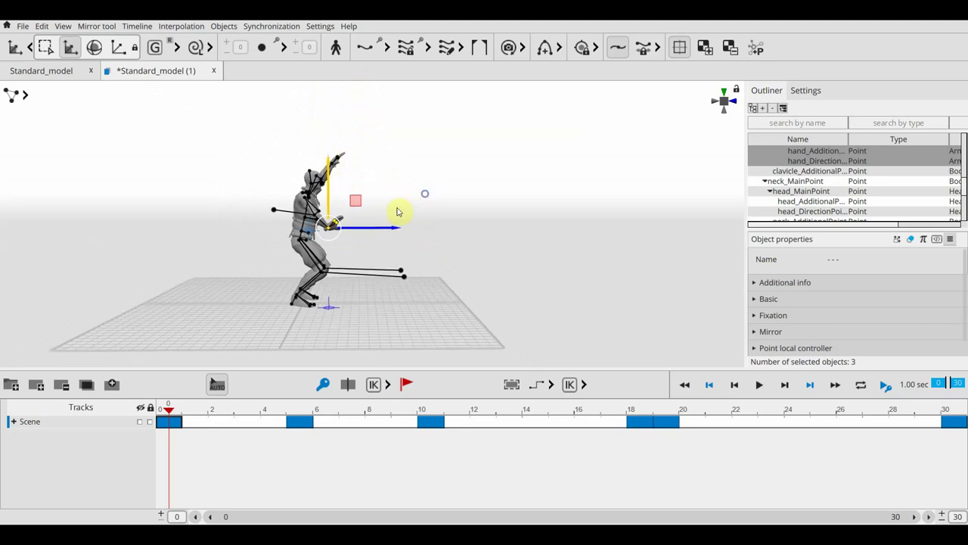
Fine-tune the hand height and rotate it downward near the waist, then select the right hand.
mouse_move(331, 165)
left_mouse_down()
mouse_move(333, 148)
mouse_move(331, 156)
left_mouse_up()
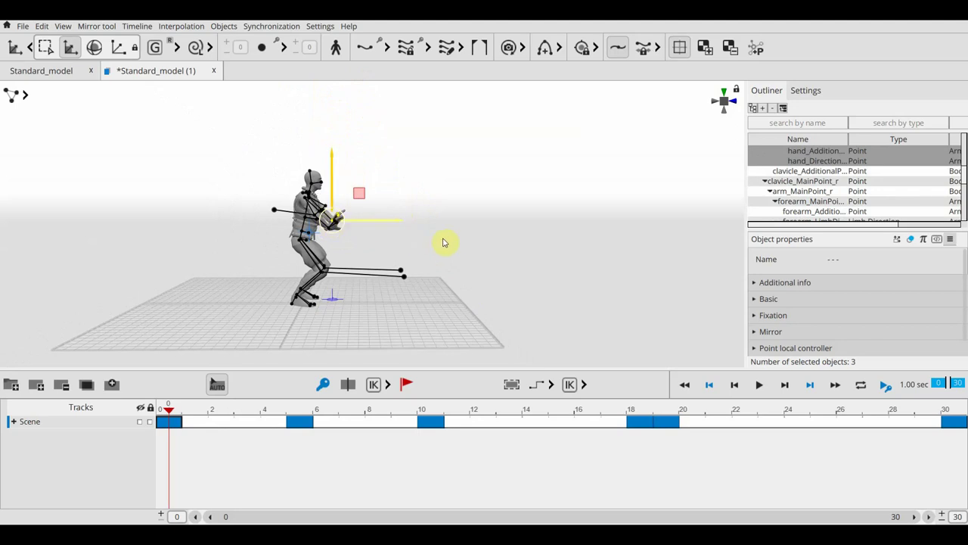
key("e")
mouse_move(396, 215)
left_mouse_down()
mouse_move(384, 265)
mouse_move(372, 269)
left_mouse_up()
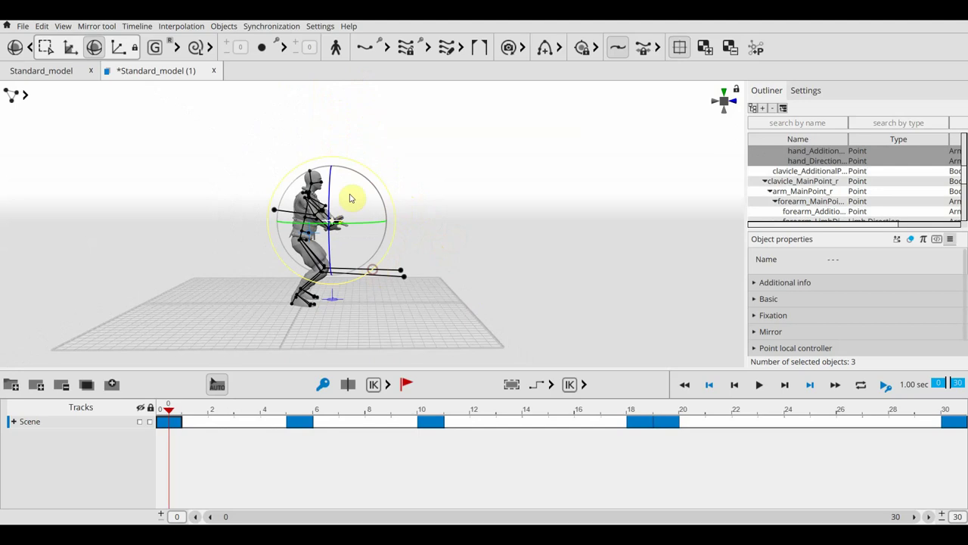
key("w")
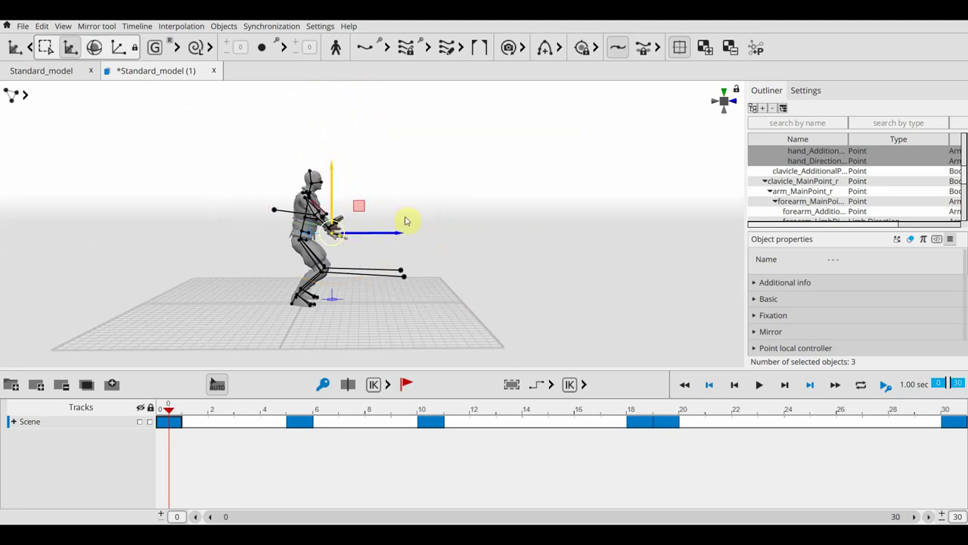
right_click_drag(453, 221, 492, 282)
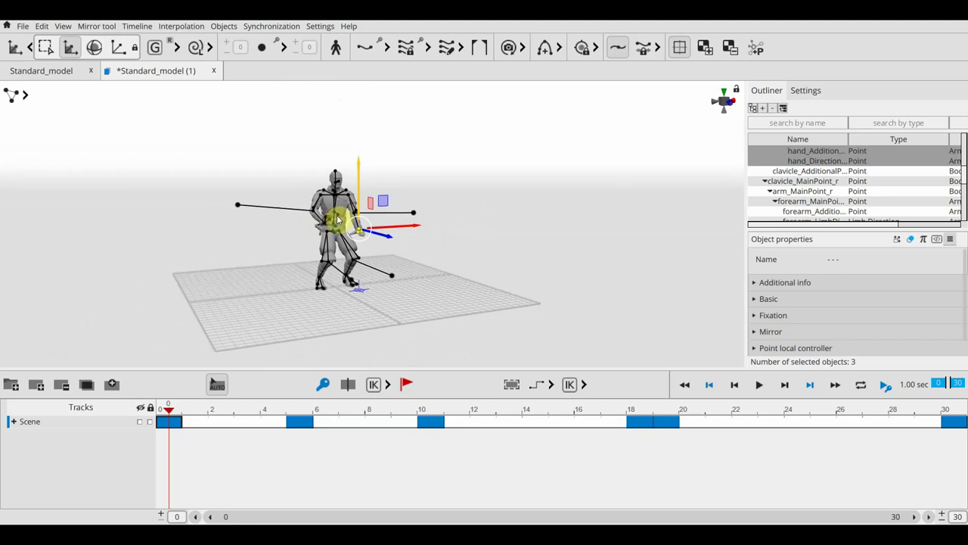
scroll(454, 281, "up", 3)
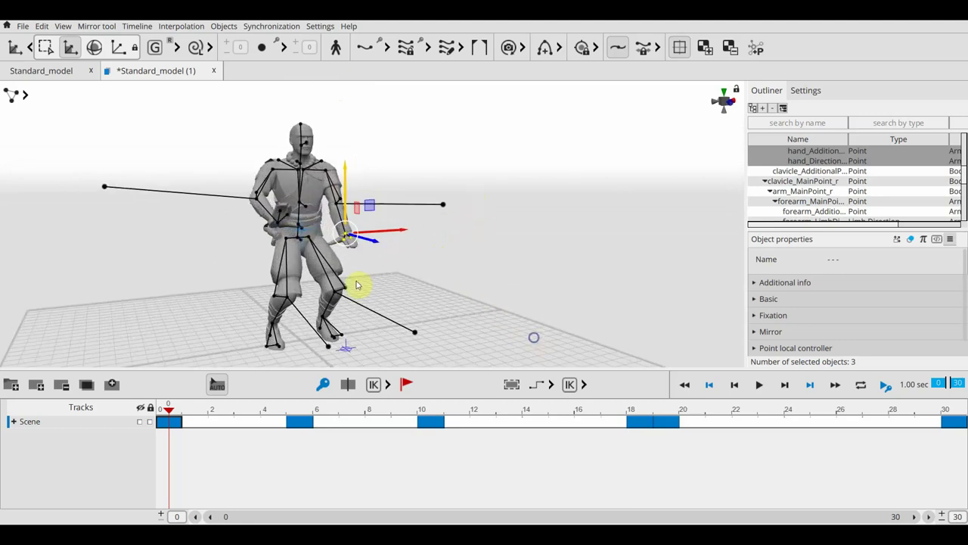
left_click(279, 224)
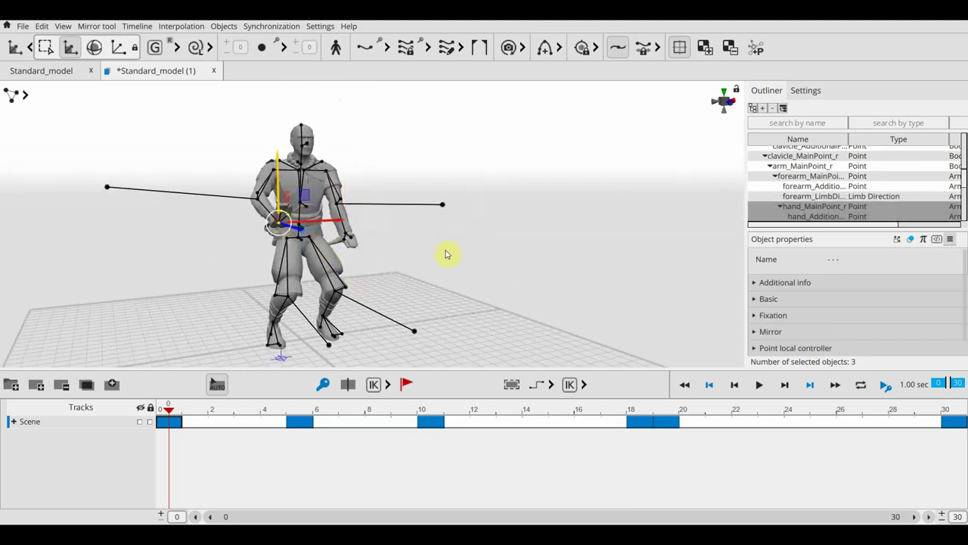
Rotate the right hand further down, nudge it lower, and scrub forward to check the start.
scroll(581, 245, "up", 2)
scroll(507, 164, "down", 4)
right_click_drag(495, 246, 625, 229)
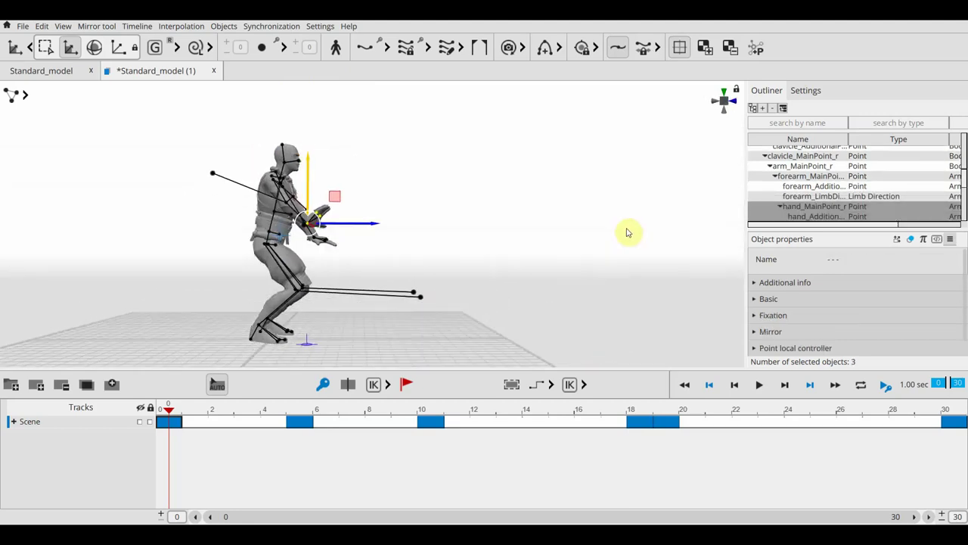
key("e")
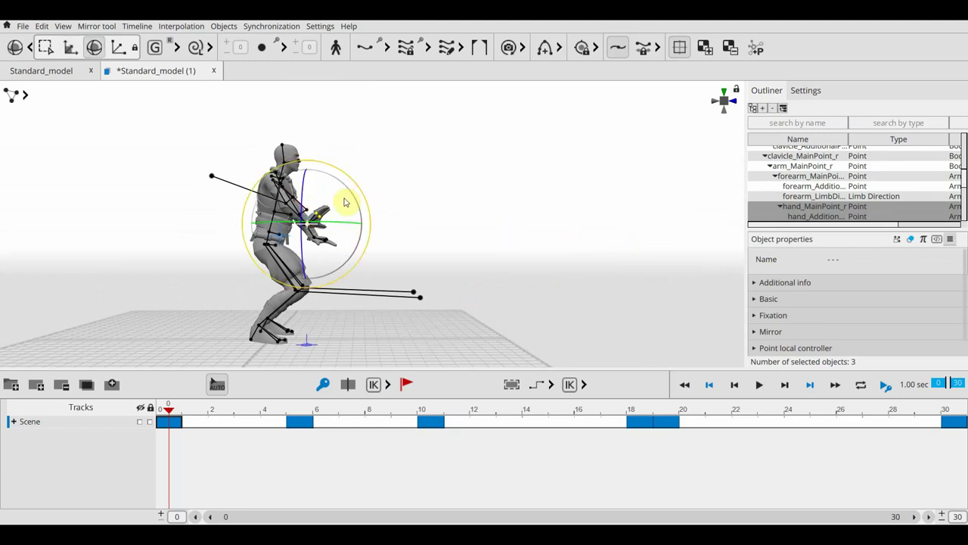
mouse_move(366, 202)
left_mouse_down()
mouse_move(376, 246)
mouse_move(301, 206)
left_mouse_up()
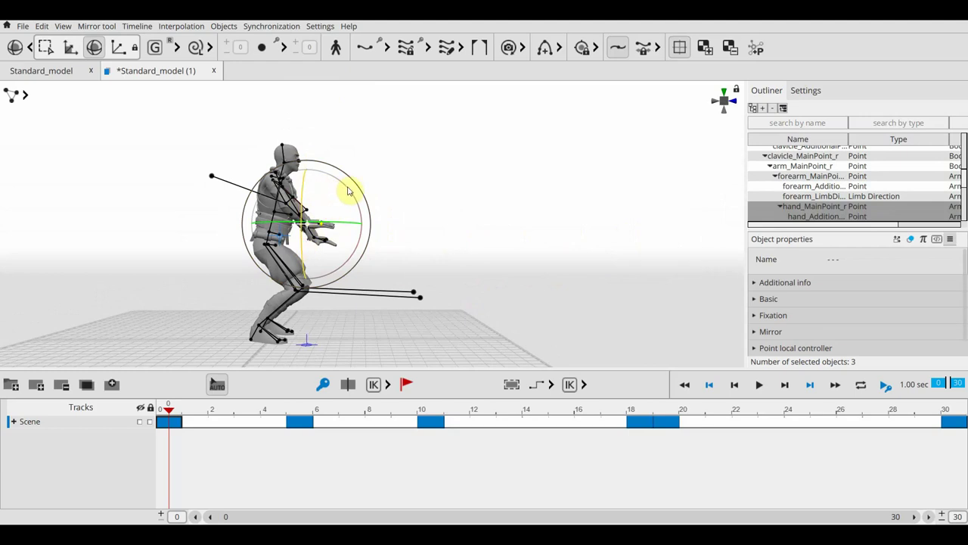
key("w")
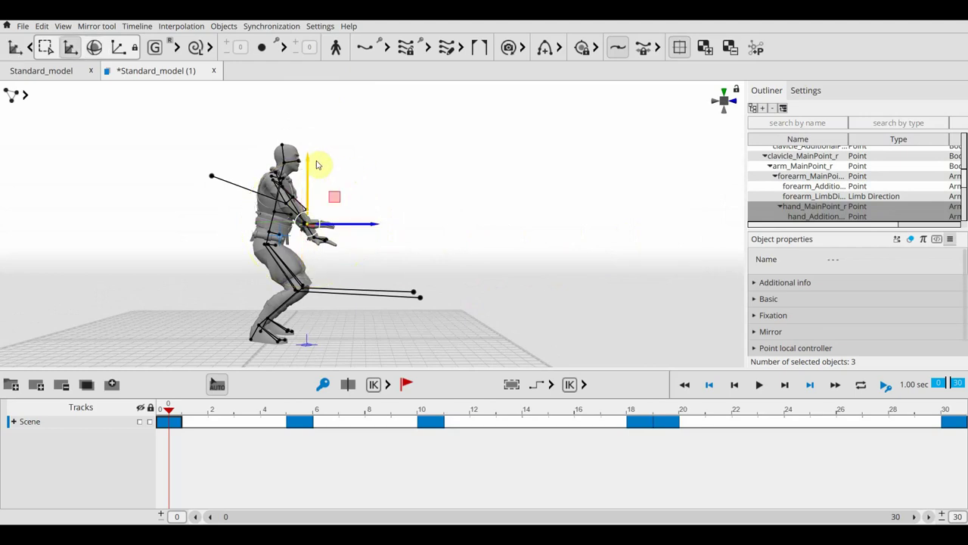
left_click_drag(307, 159, 301, 173)
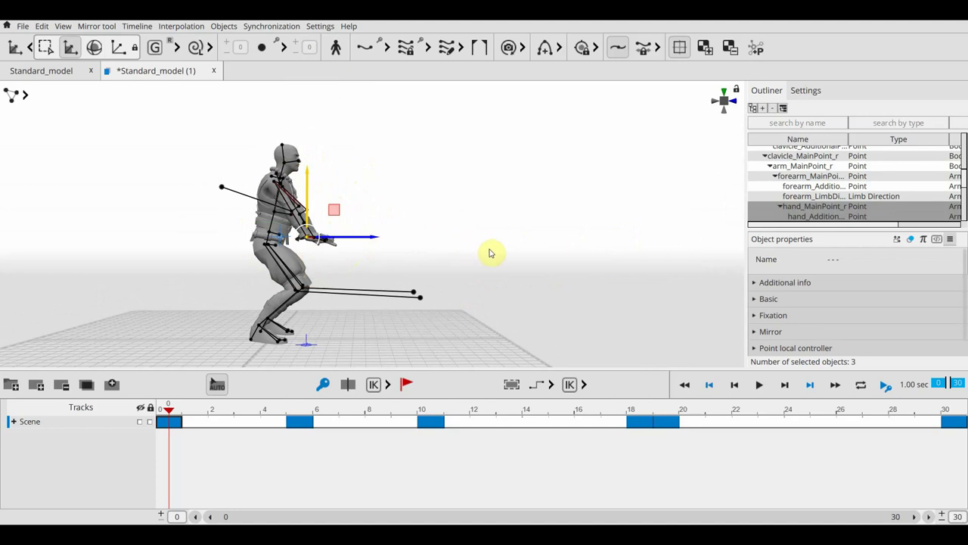
mouse_move(501, 255)
right_mouse_down()
mouse_move(443, 248)
mouse_move(508, 245)
right_mouse_up()
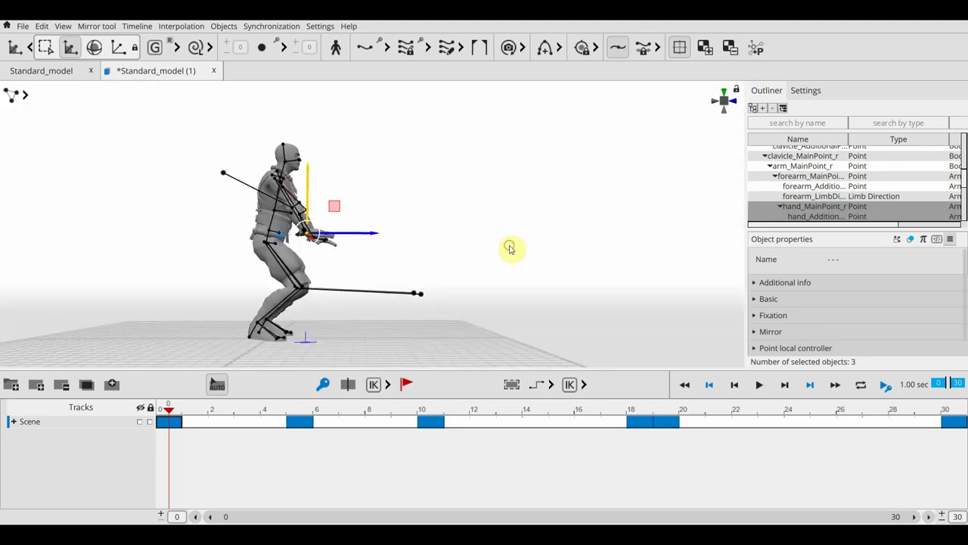
mouse_move(172, 412)
left_mouse_down()
mouse_move(596, 425)
mouse_move(739, 441)
left_mouse_up()
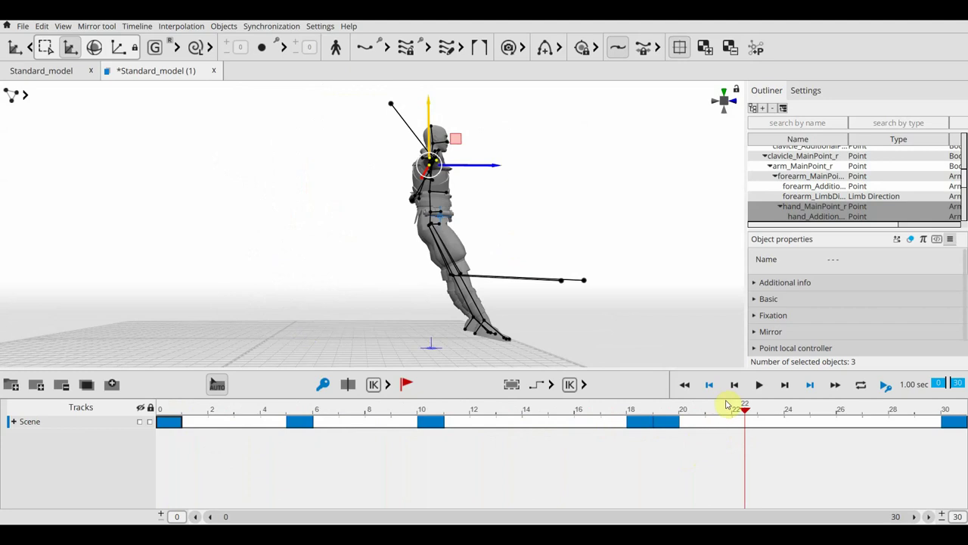
Move the frame-18 key to frame 15 and the frame-19 key to frame 20, then review the jump.
left_click(640, 422)
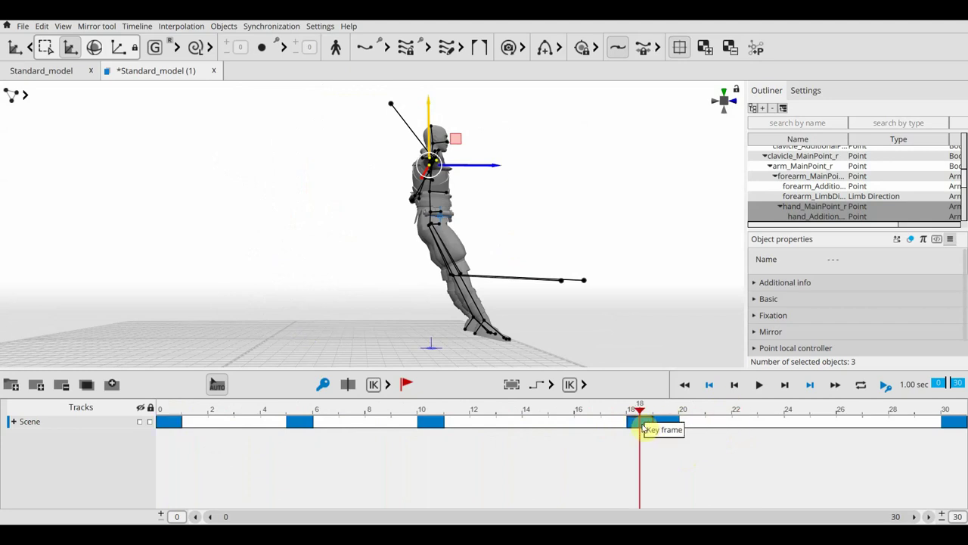
left_click(635, 425)
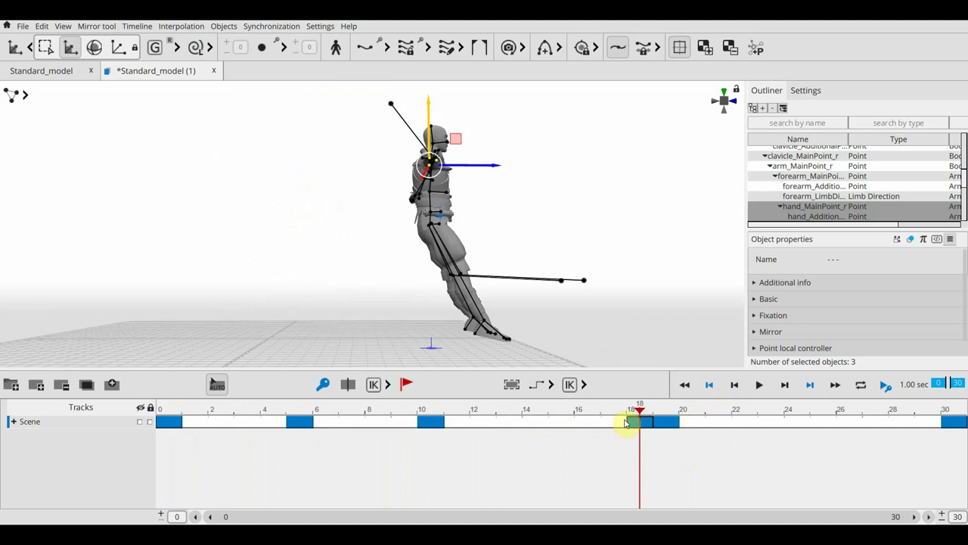
left_click_drag(636, 425, 561, 426)
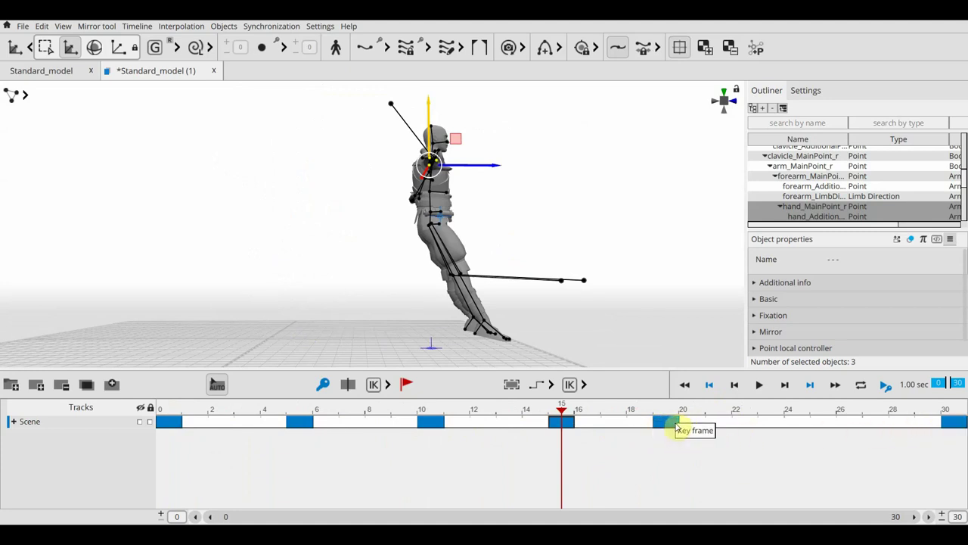
left_click(675, 425)
left_click(688, 427)
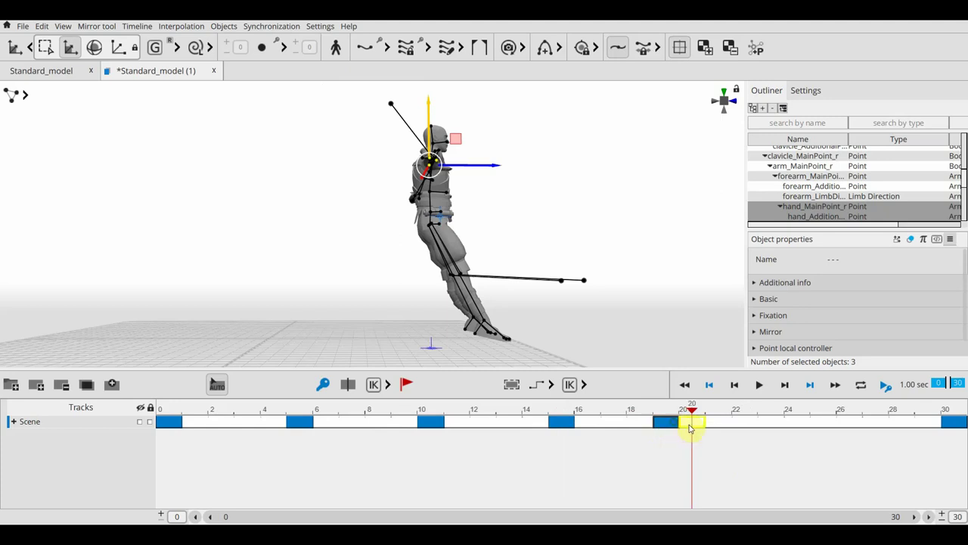
left_click_drag(688, 427, 692, 424)
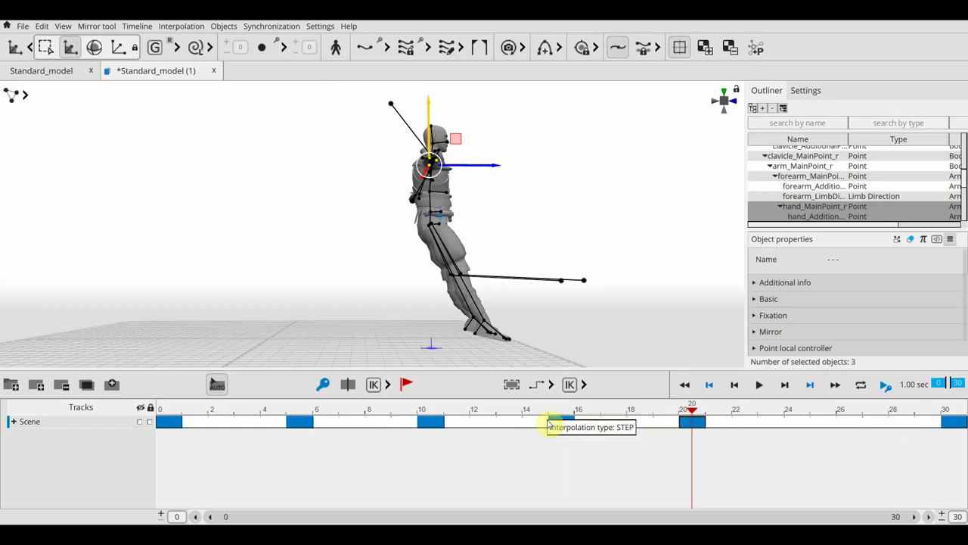
left_click_drag(650, 412, 938, 439)
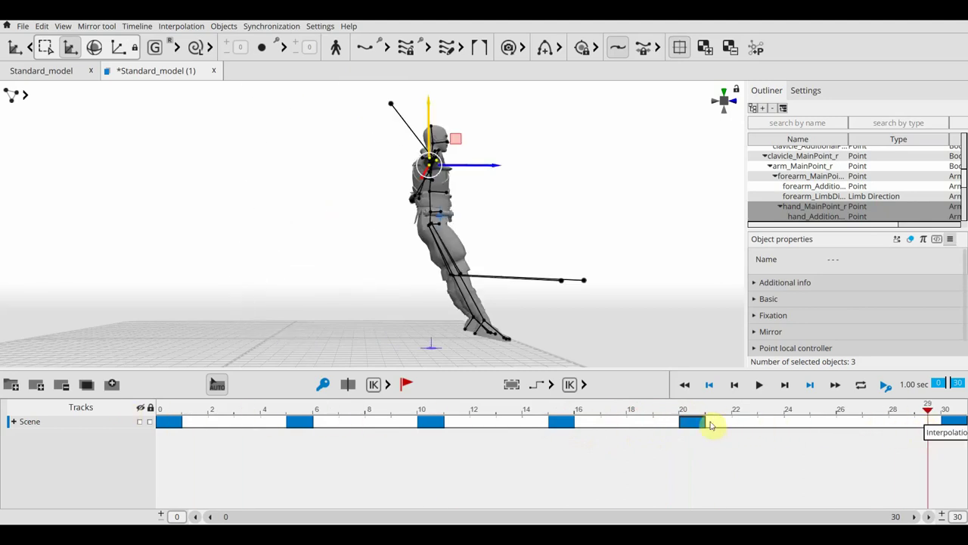
left_click_drag(929, 410, 834, 421)
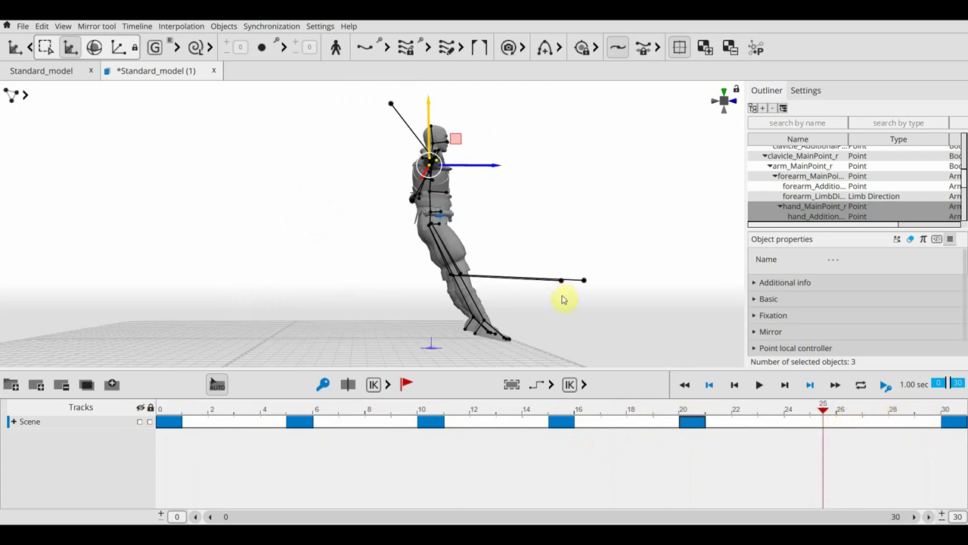
left_click(696, 422)
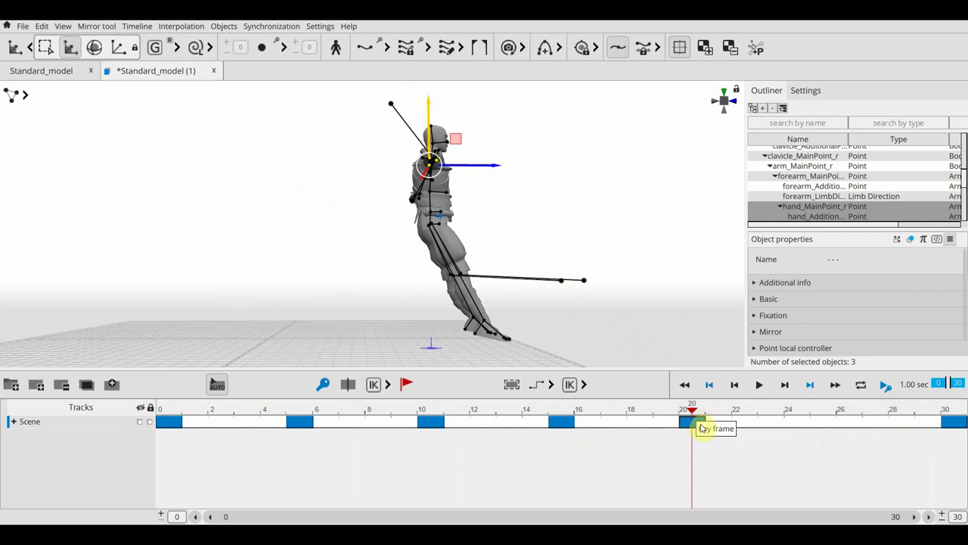
mouse_move(696, 422)
left_mouse_down()
mouse_move(676, 422)
mouse_move(689, 422)
left_mouse_up()
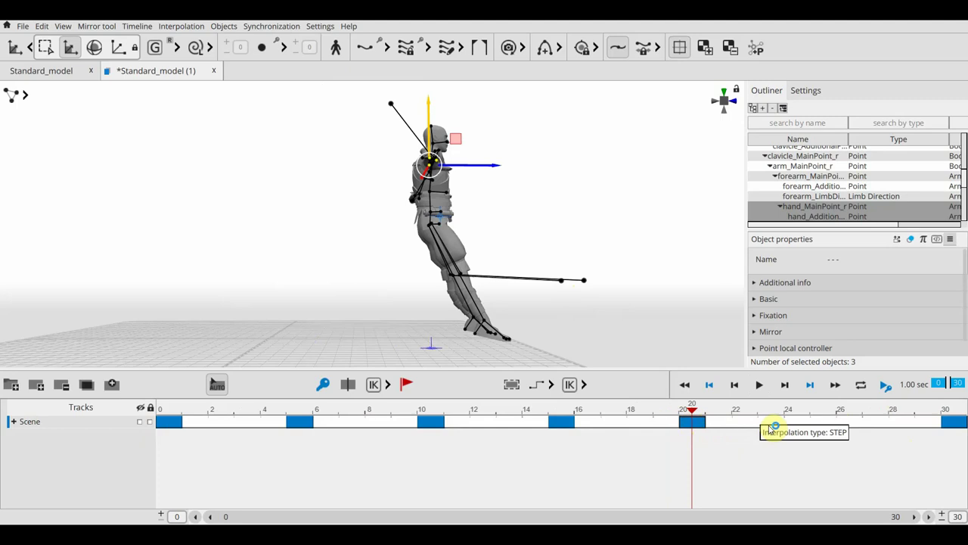
Add keyframes at frames 24 and 18 on the Scene track, comparing the surrounding poses.
left_click_drag(702, 424, 804, 426)
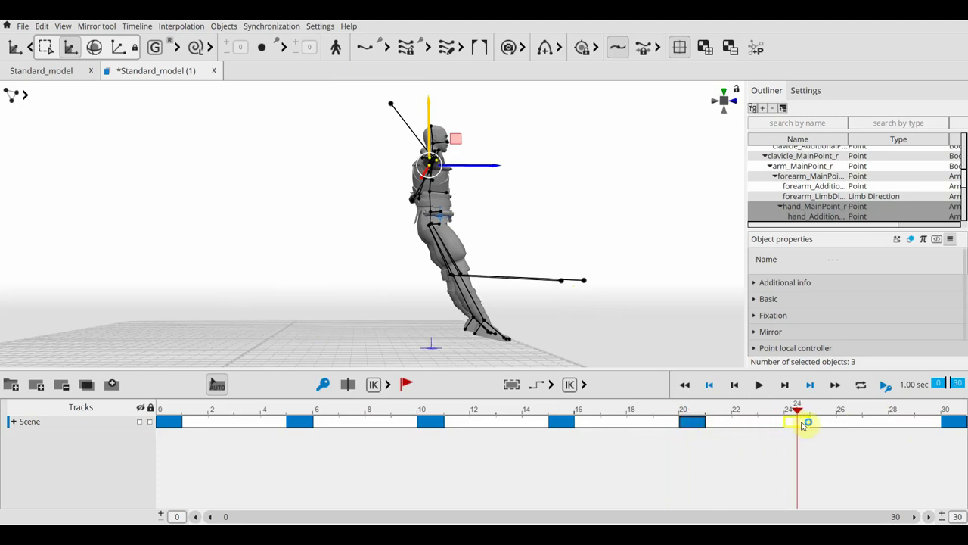
left_click(810, 426)
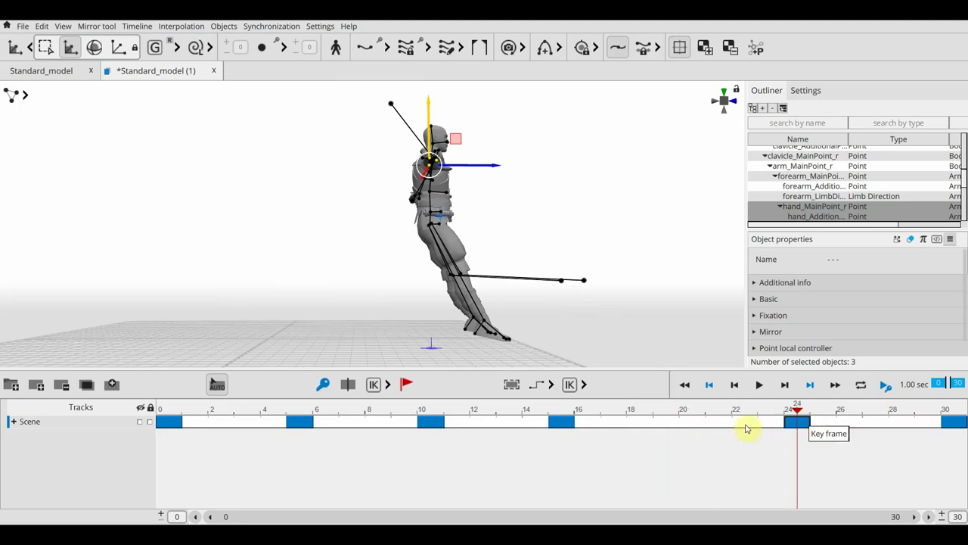
mouse_move(799, 412)
left_mouse_down()
mouse_move(550, 429)
mouse_move(560, 431)
left_mouse_up()
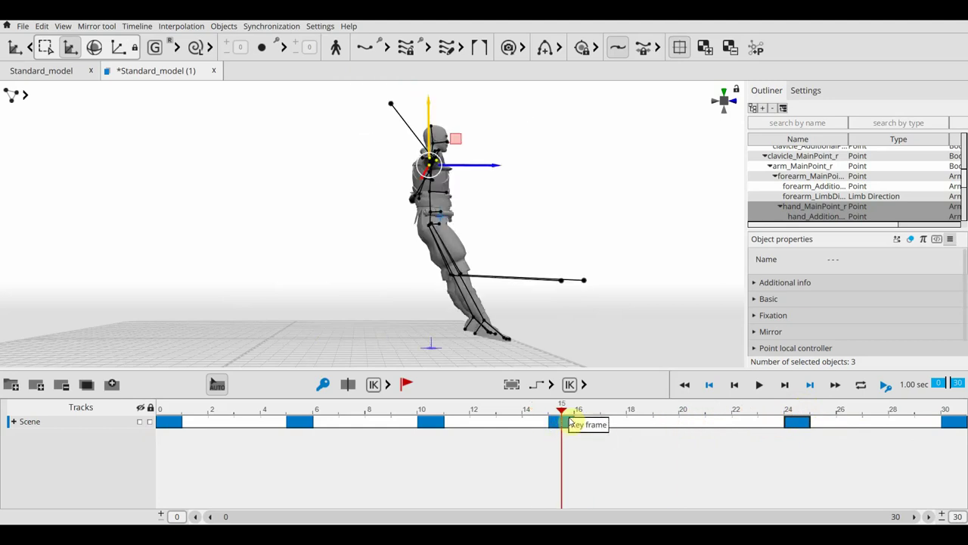
left_click(565, 425)
left_click_drag(583, 426, 638, 432)
left_click(637, 431)
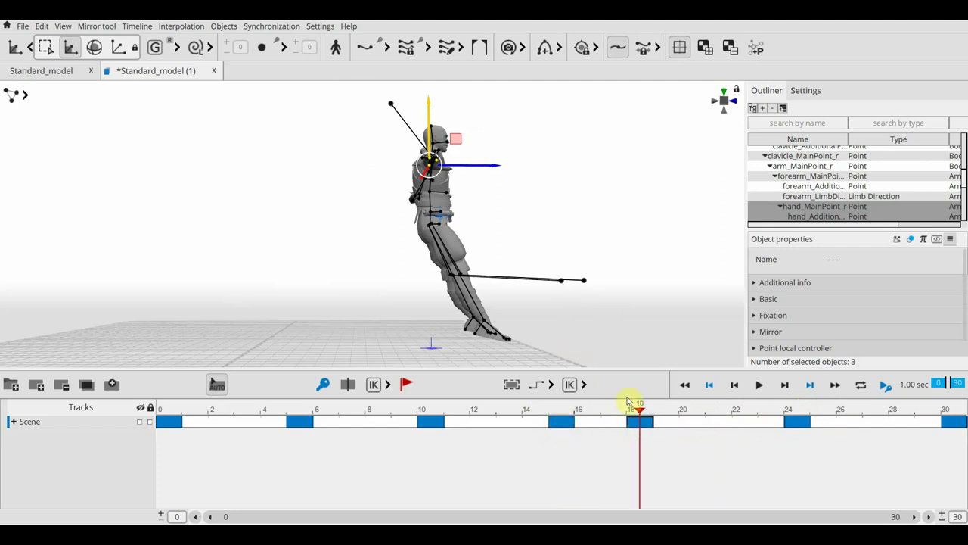
left_click_drag(640, 408, 565, 411)
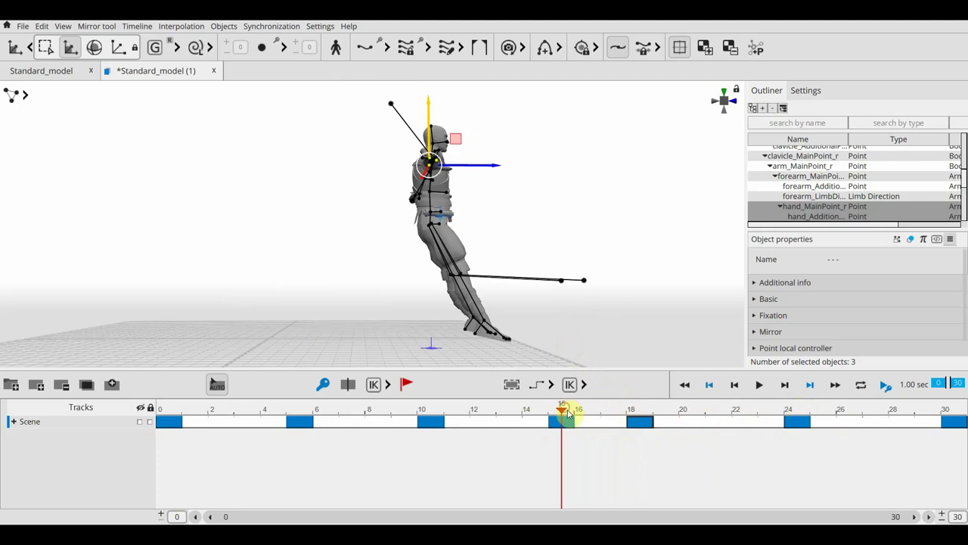
mouse_move(562, 408)
left_mouse_down()
mouse_move(435, 415)
mouse_move(804, 422)
mouse_move(657, 432)
left_mouse_up()
left_click(637, 431)
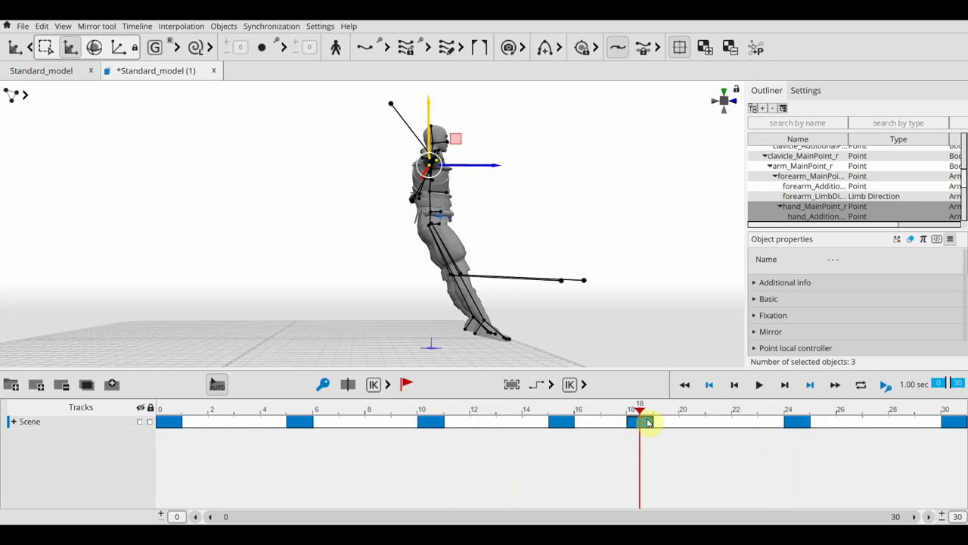
Deselect the character and undo to restore the frame-24 keyframe.
key("Escape")
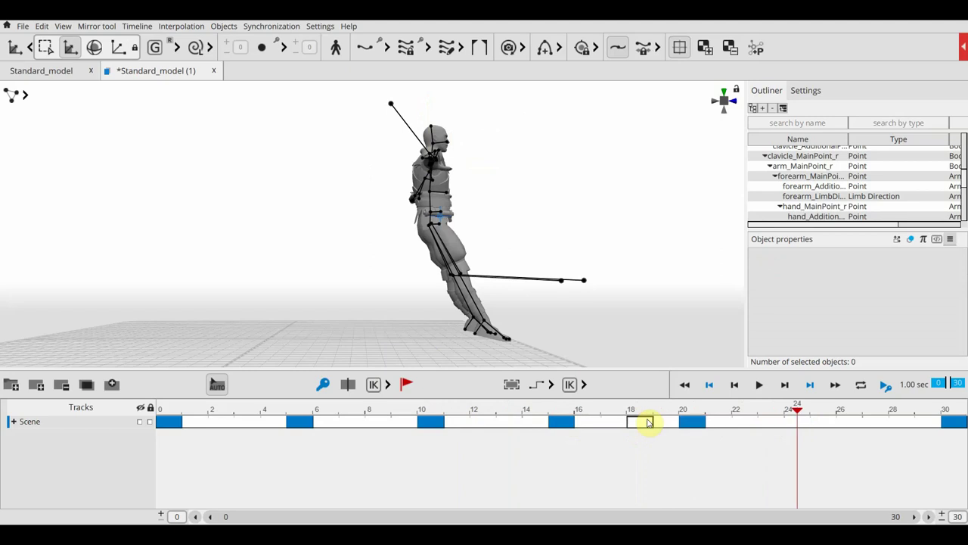
key("ctrl+z")
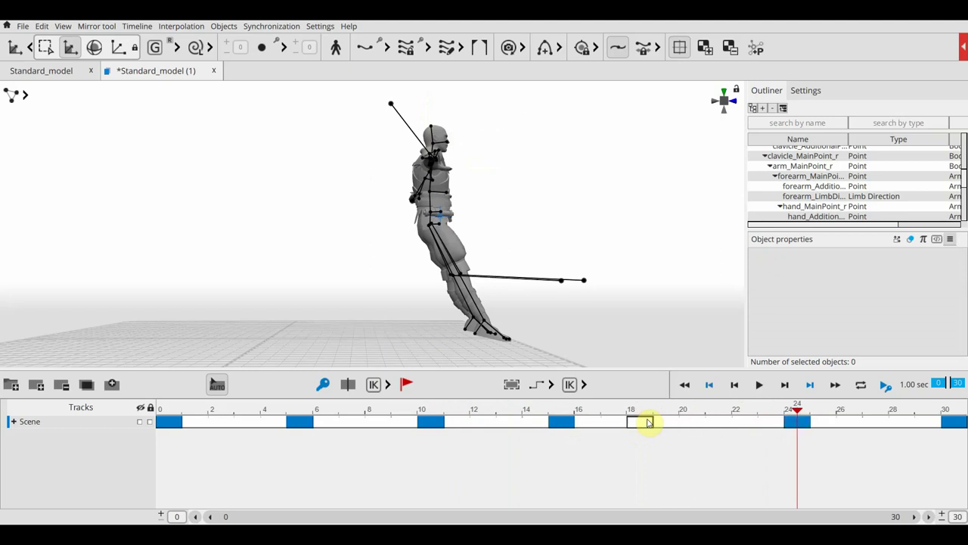
left_click(569, 421)
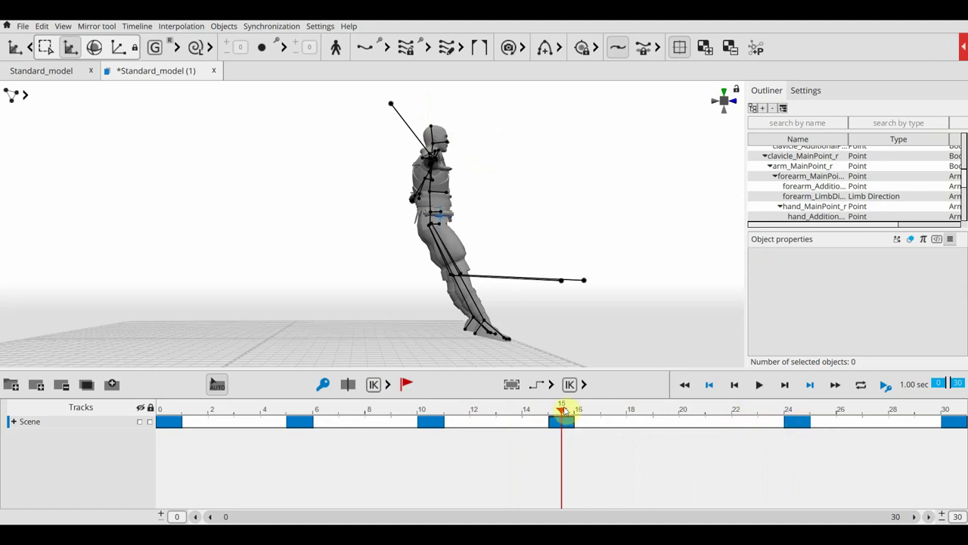
mouse_move(583, 412)
left_mouse_down()
mouse_move(961, 438)
mouse_move(426, 430)
left_mouse_up()
Move the frame-15 keyframe later to about frame 20.
left_click(563, 422)
left_click_drag(573, 428, 664, 435)
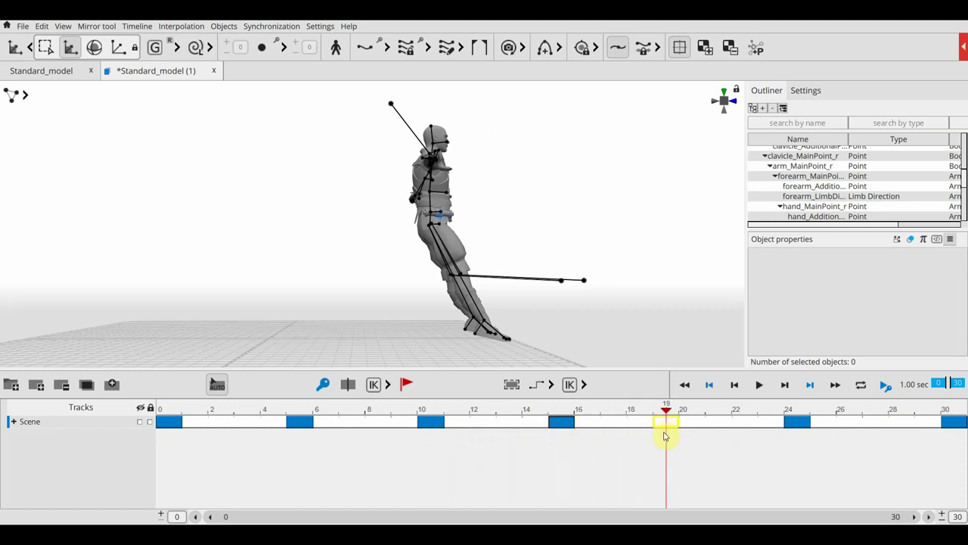
left_click_drag(665, 436, 687, 424)
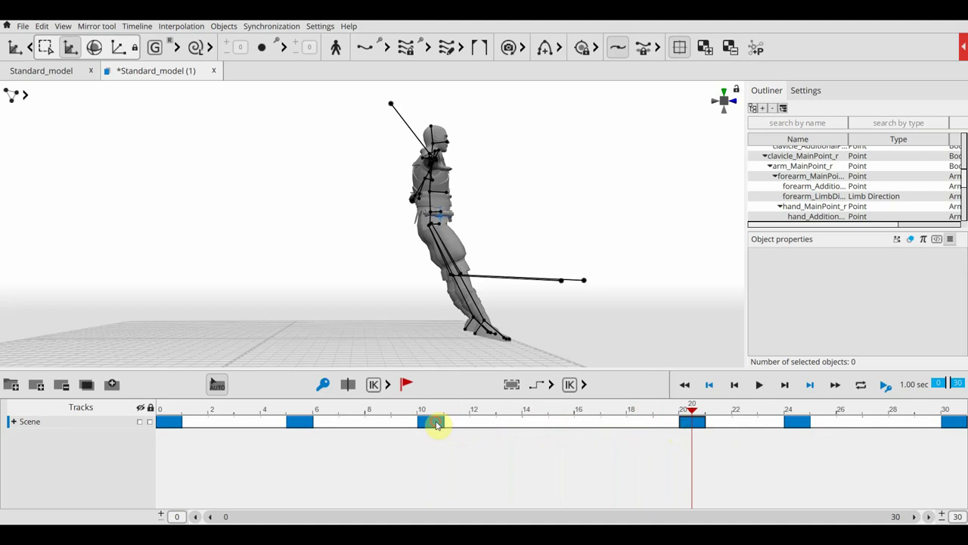
Shift the former frame-10 keyframe to frame 15 and select the whole character.
left_click(437, 426)
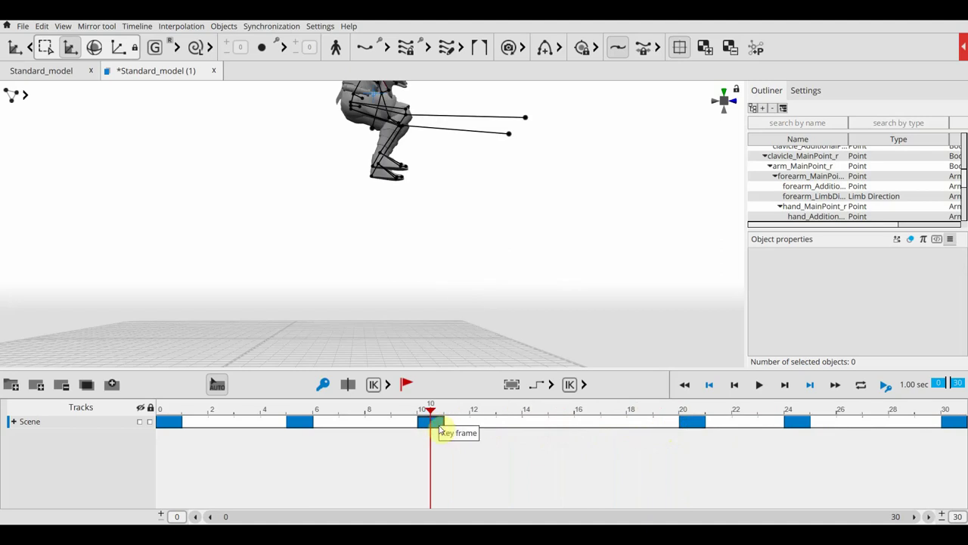
left_click_drag(441, 430, 531, 443)
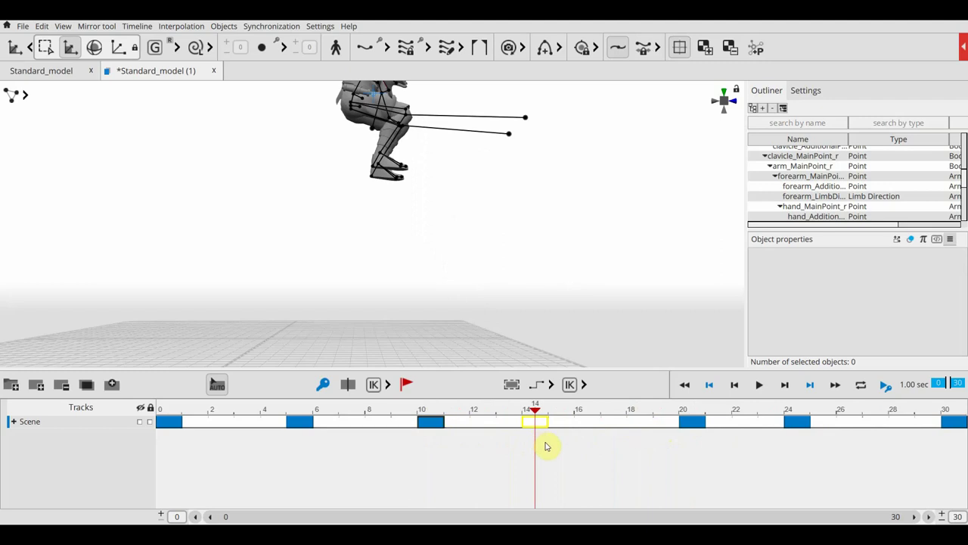
left_click_drag(547, 446, 550, 447)
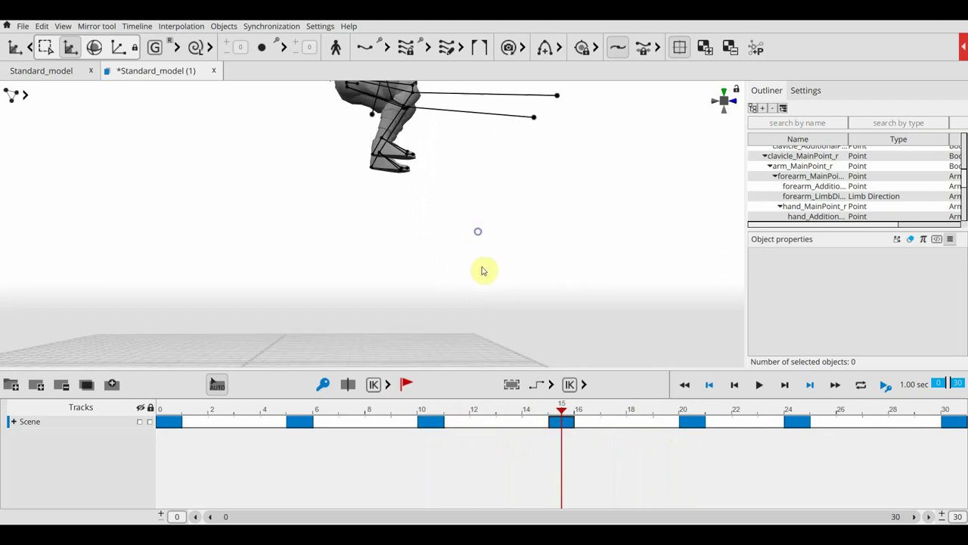
right_click_drag(479, 232, 434, 150)
mouse_move(456, 223)
left_mouse_down()
mouse_move(318, 91)
mouse_move(416, 194)
mouse_move(462, 216)
left_mouse_up()
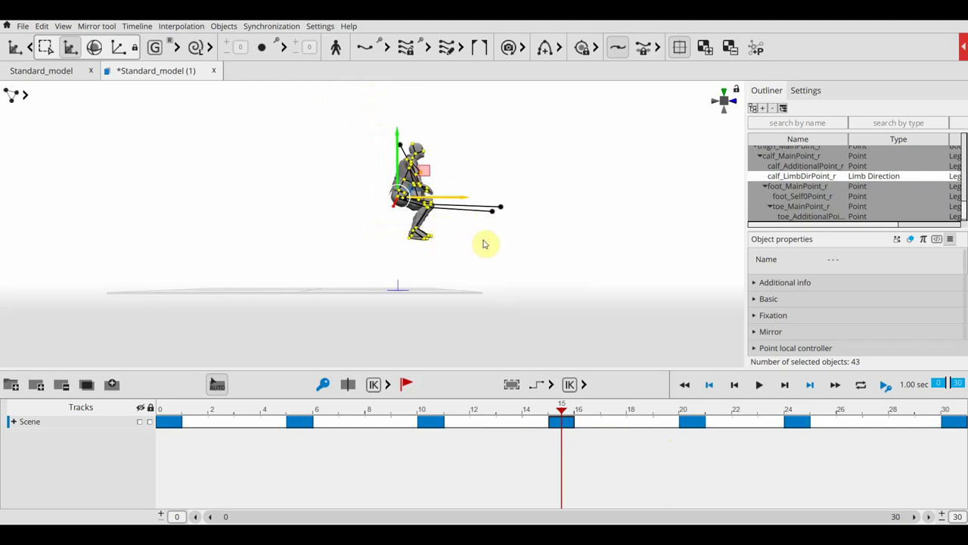
Review the jump from frame 0 to the landing and expand the interpolation choices beside Step.
mouse_move(562, 415)
left_mouse_down()
mouse_move(860, 401)
mouse_move(771, 416)
left_mouse_up()
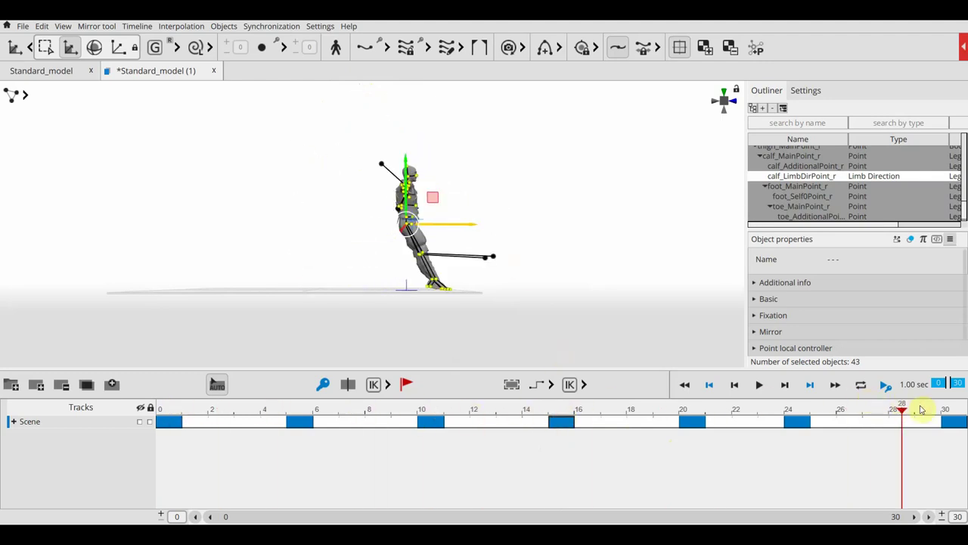
left_click_drag(668, 425, 229, 438)
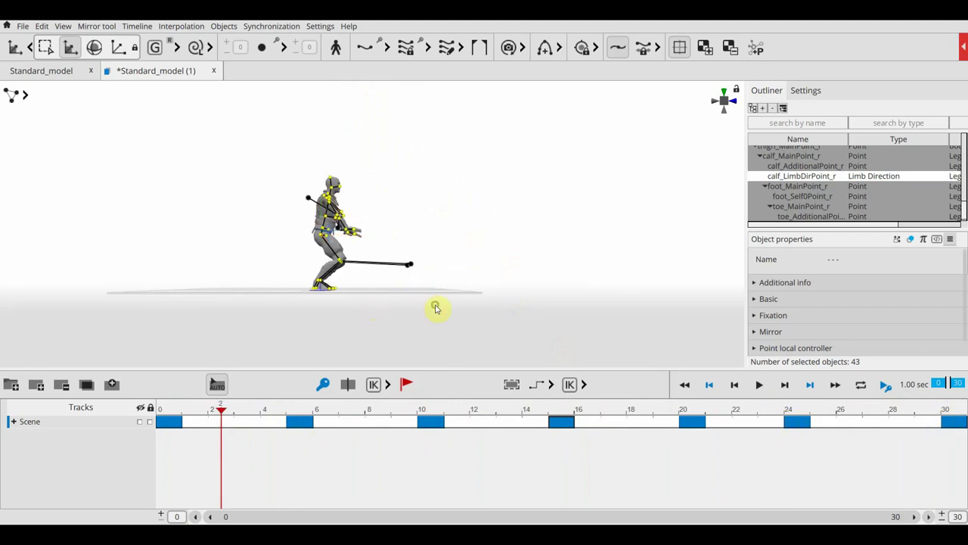
mouse_move(448, 298)
right_mouse_down()
mouse_move(456, 316)
mouse_move(535, 310)
right_mouse_up()
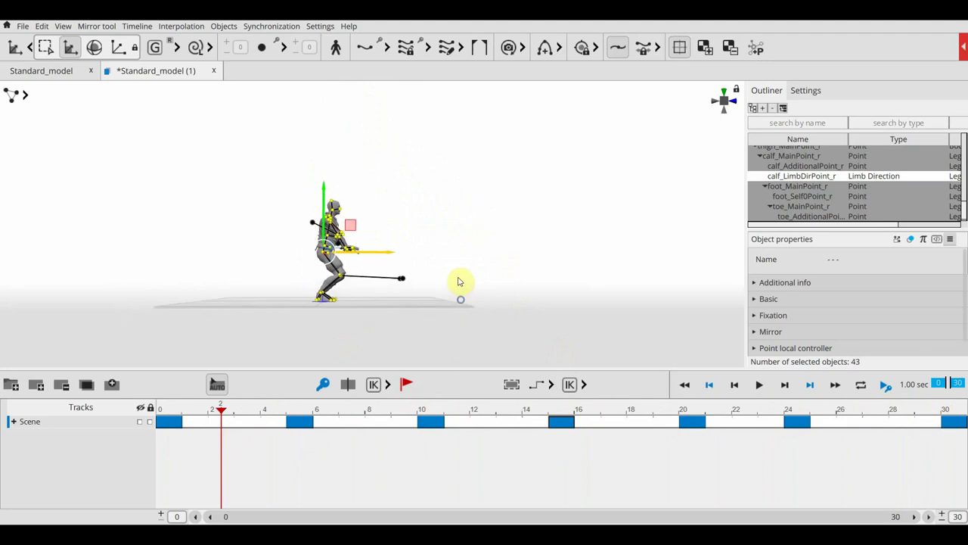
middle_click_drag(535, 310, 562, 285)
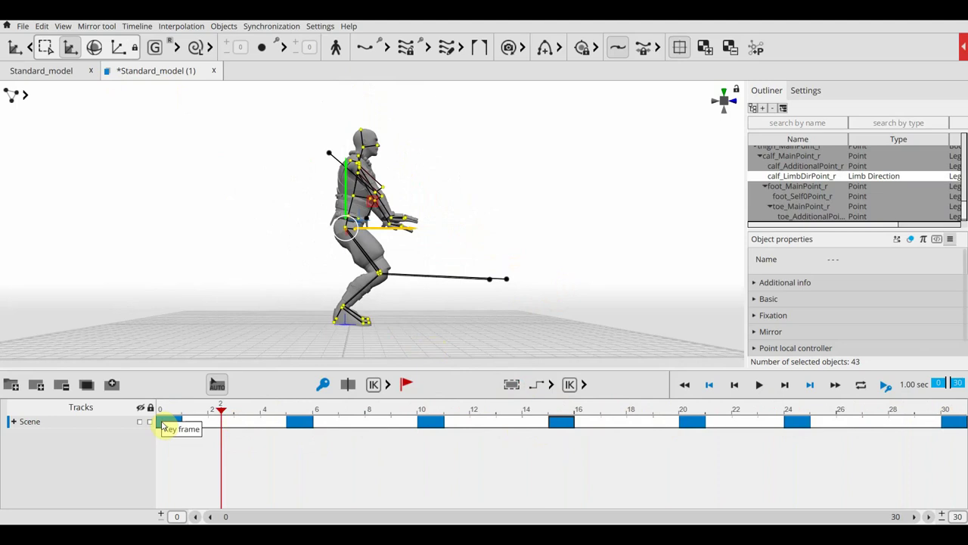
left_click(163, 421)
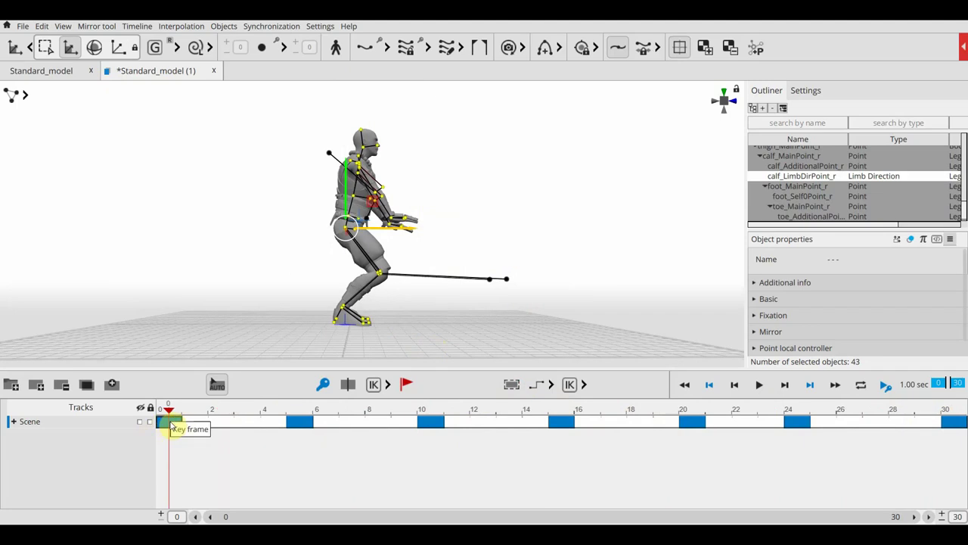
left_click_drag(171, 425, 949, 445)
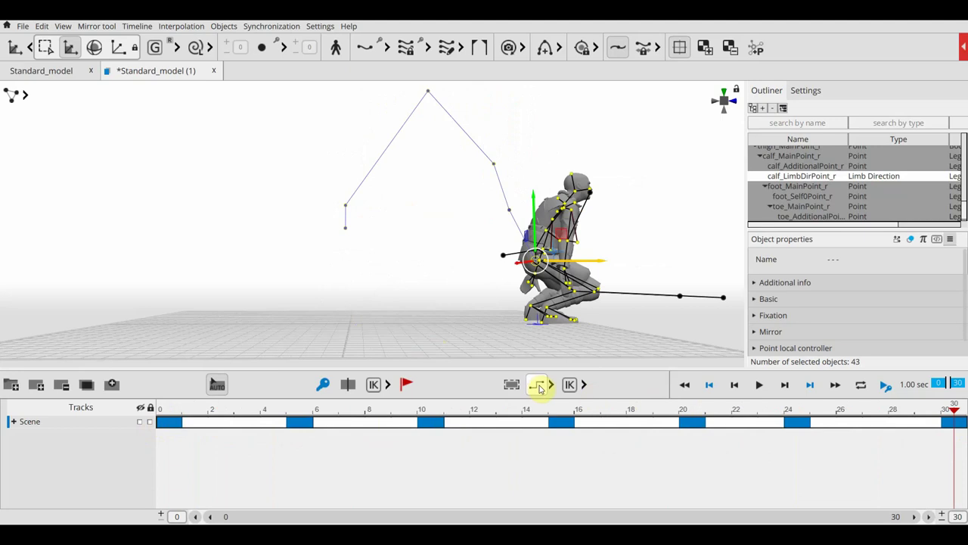
left_click(551, 384)
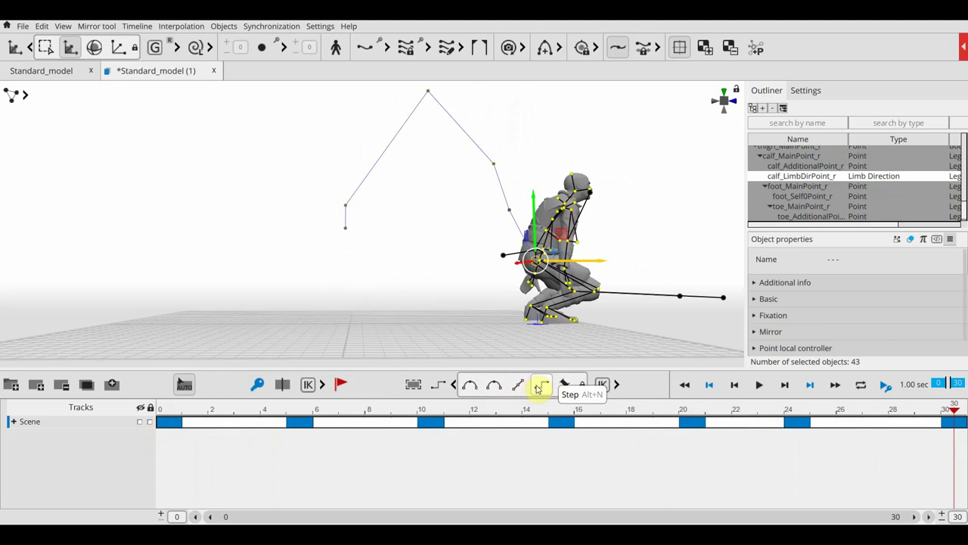
Switch the keys to smooth curve interpolation and nudge the frame-20 pose forward along X.
left_click(469, 386)
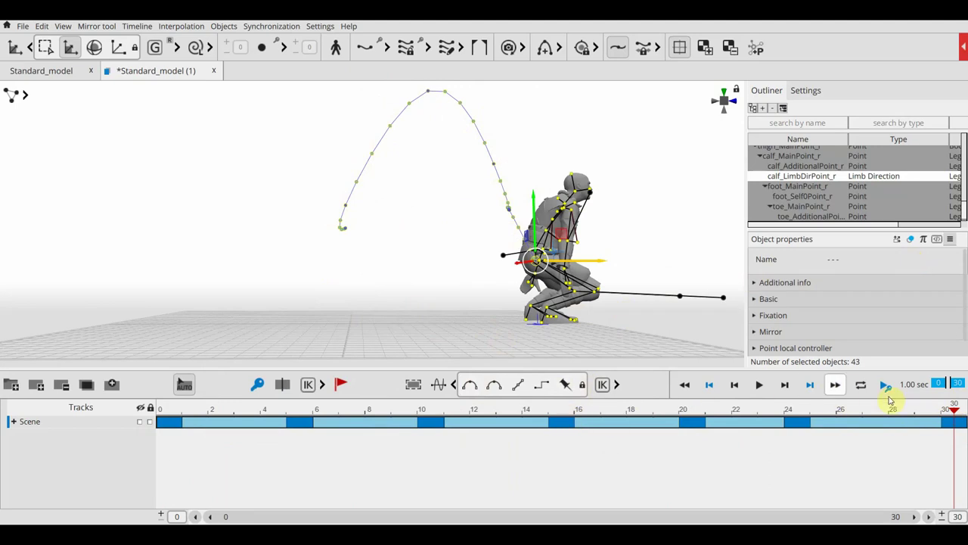
mouse_move(954, 410)
left_mouse_down()
mouse_move(643, 409)
mouse_move(691, 409)
left_mouse_up()
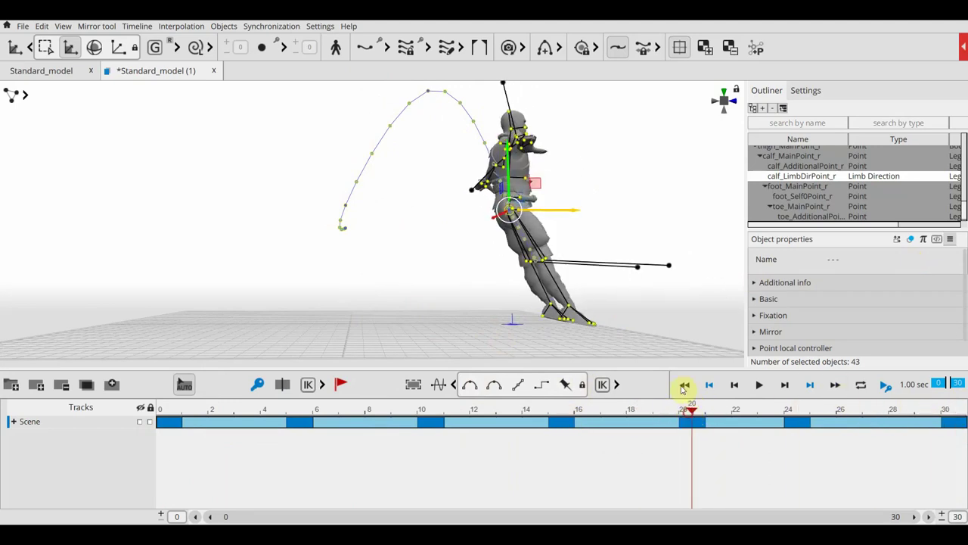
left_click_drag(574, 212, 586, 210)
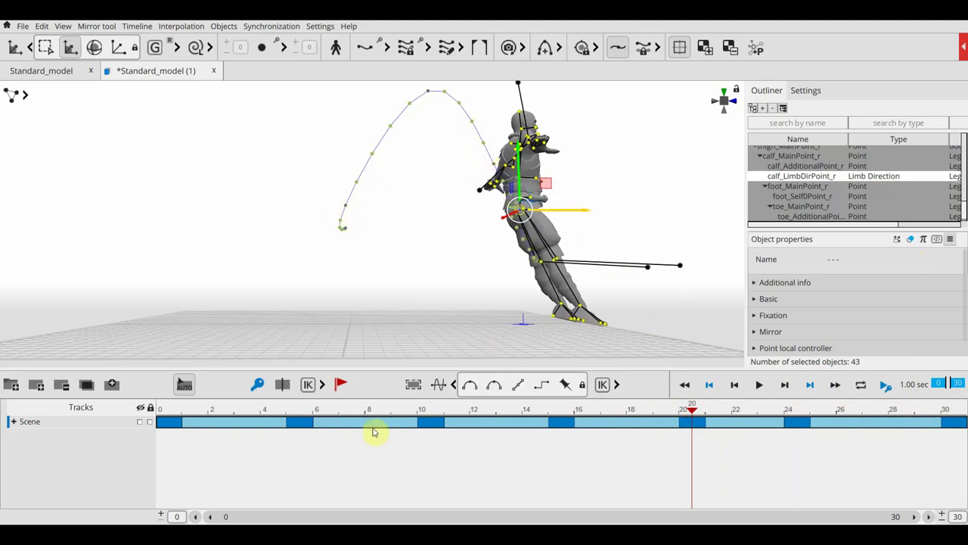
Tilt the frame-5 take-off pose back and push the frame-15 pose forward and upright.
left_click(294, 412)
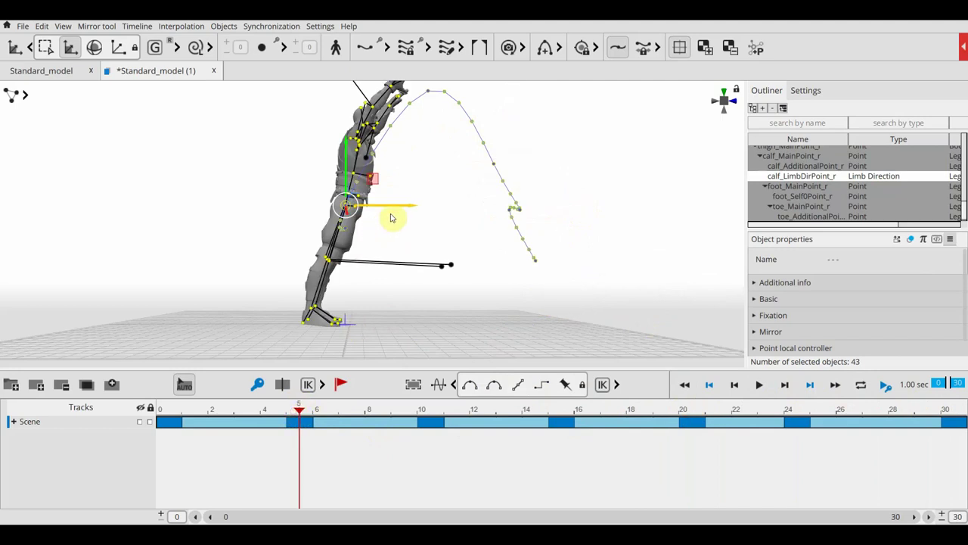
left_click_drag(405, 208, 398, 212)
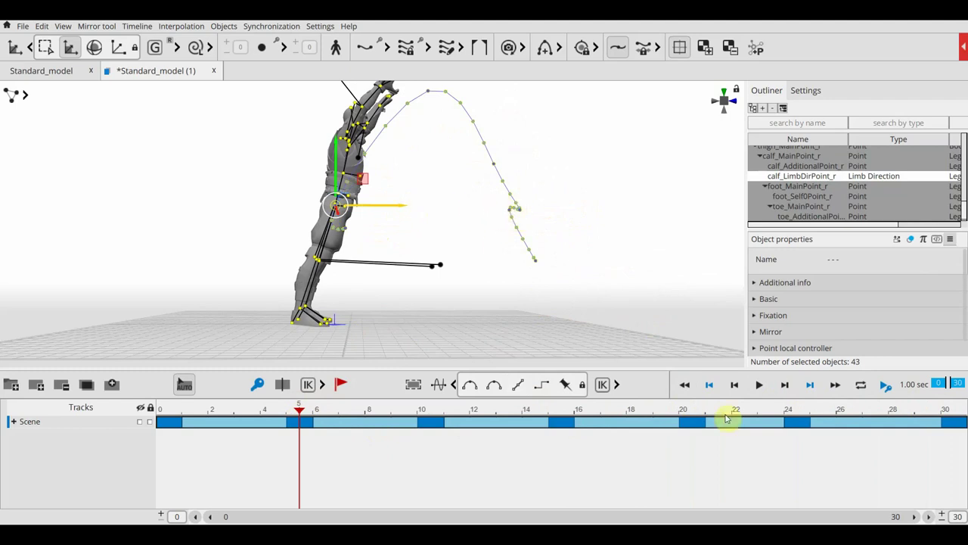
left_click(798, 428)
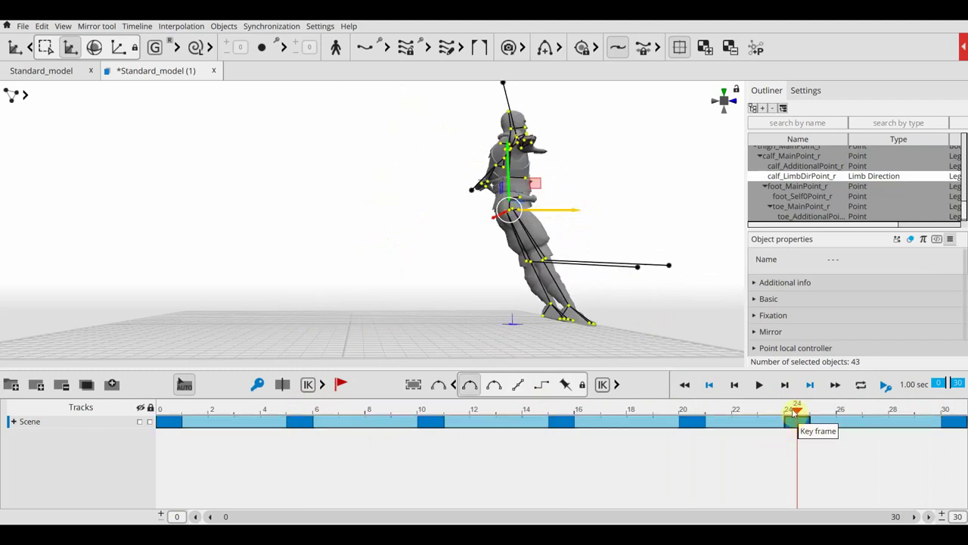
left_click_drag(762, 409, 574, 404)
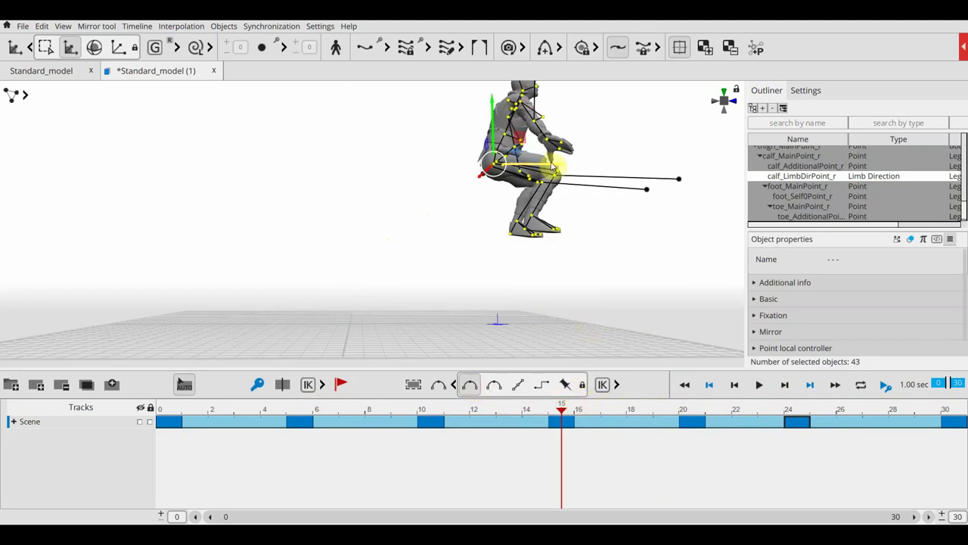
left_click_drag(557, 168, 566, 168)
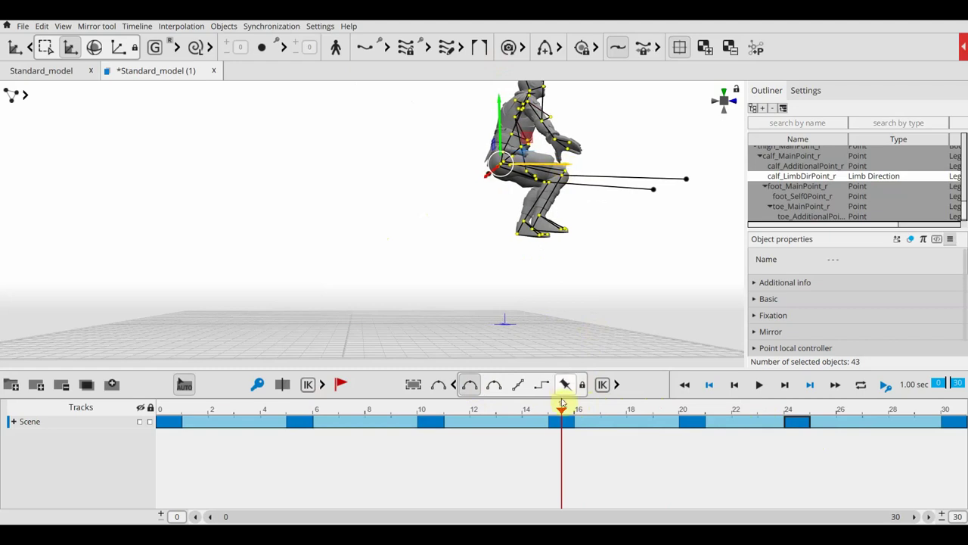
Review the take-off, view the grid from above, and rewind to frame 0.
mouse_move(561, 408)
left_mouse_down()
mouse_move(298, 401)
mouse_move(363, 391)
mouse_move(582, 413)
left_mouse_up()
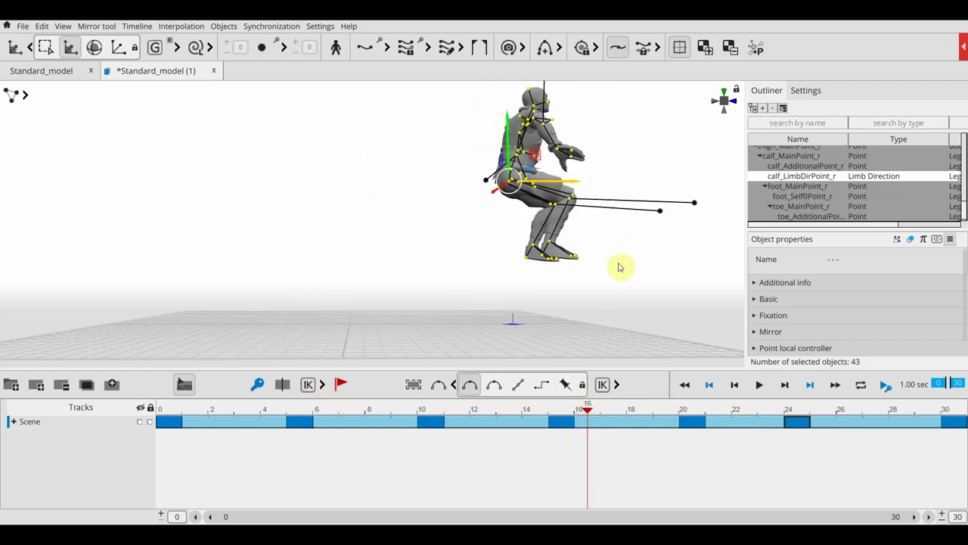
scroll(627, 292, "down", 3)
right_click_drag(579, 252, 558, 270)
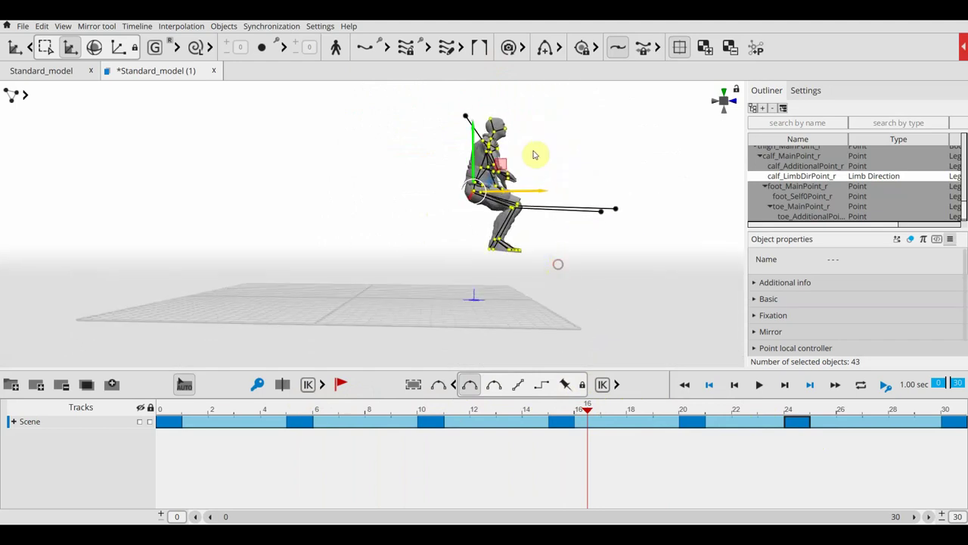
left_click_drag(582, 414, 140, 386)
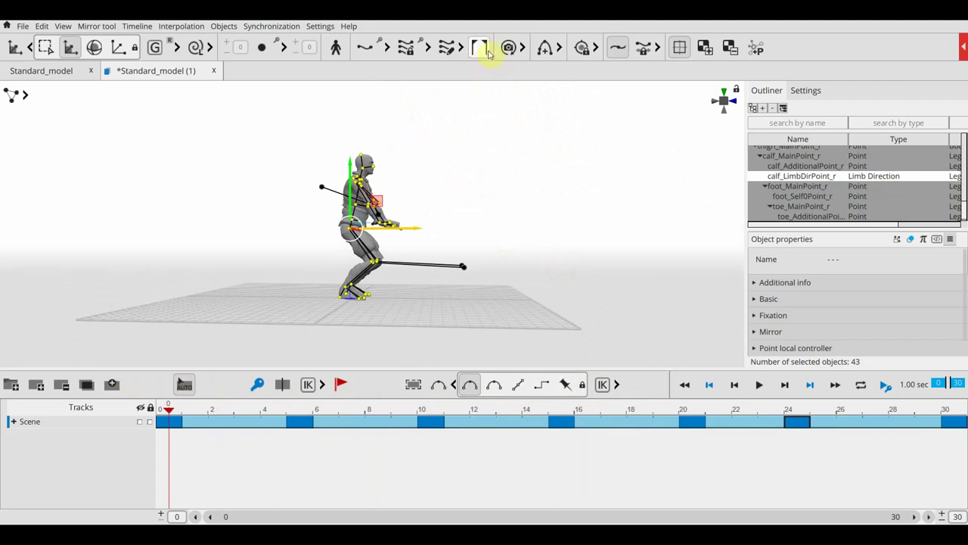
Expand the ballistic display options and turn on ballistic ghosts, comparing poses near frame 6.
left_click(561, 51)
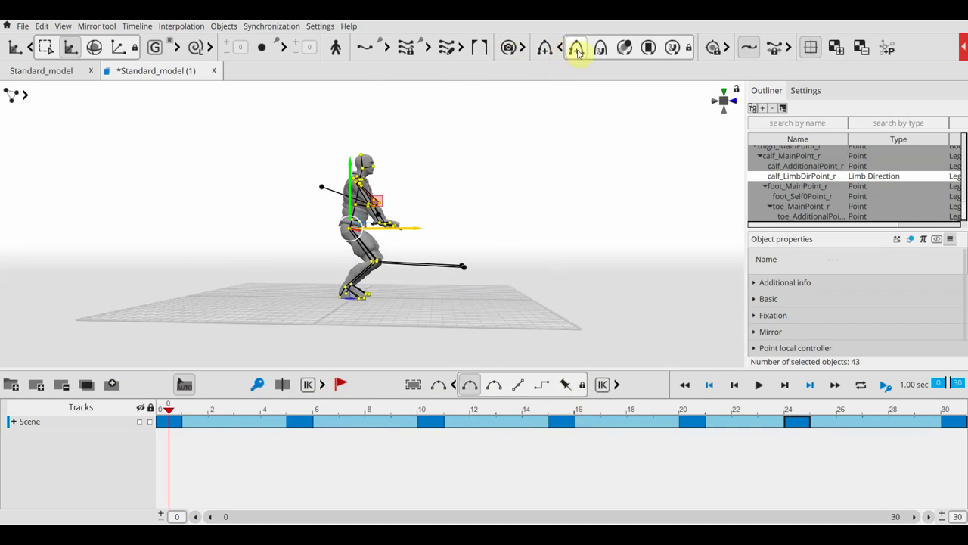
left_click(627, 51)
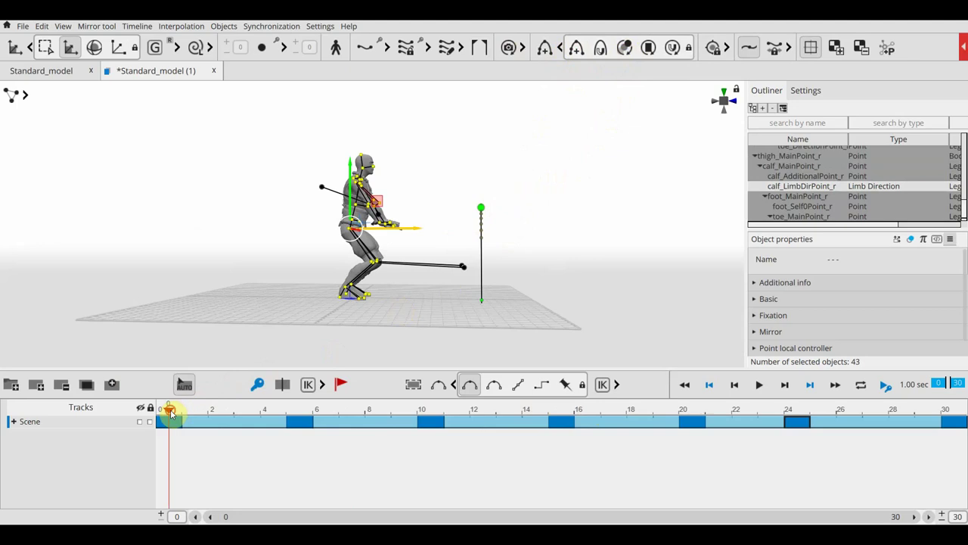
left_click_drag(170, 413, 326, 413)
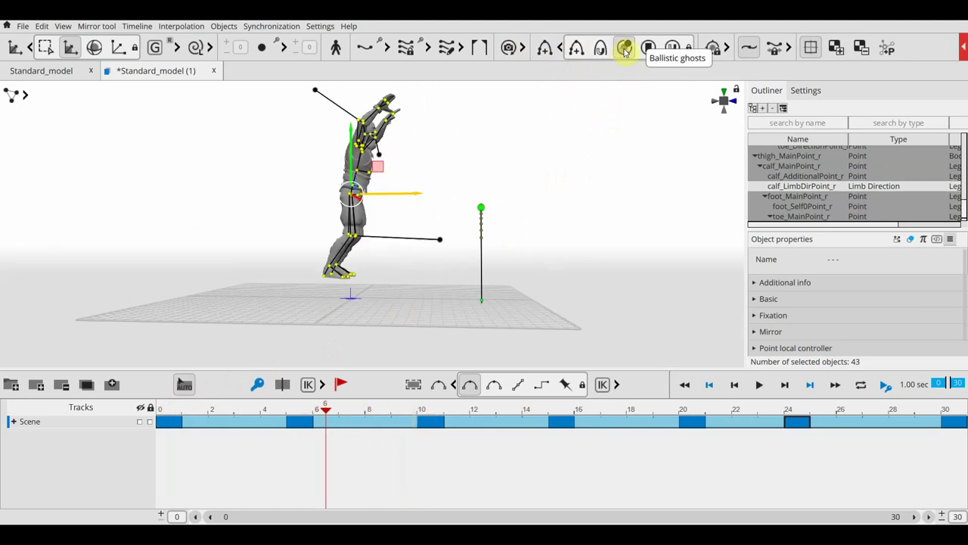
left_click(605, 160)
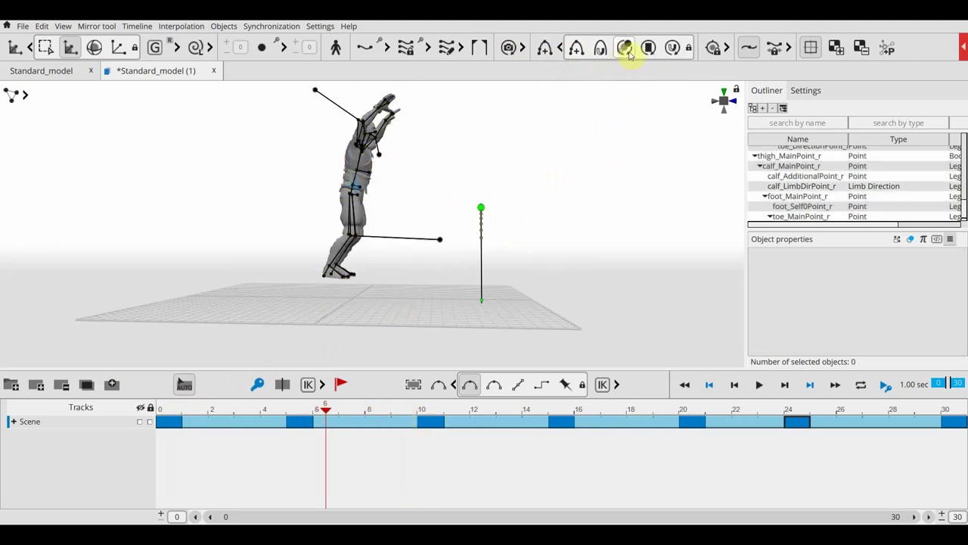
left_click(575, 55)
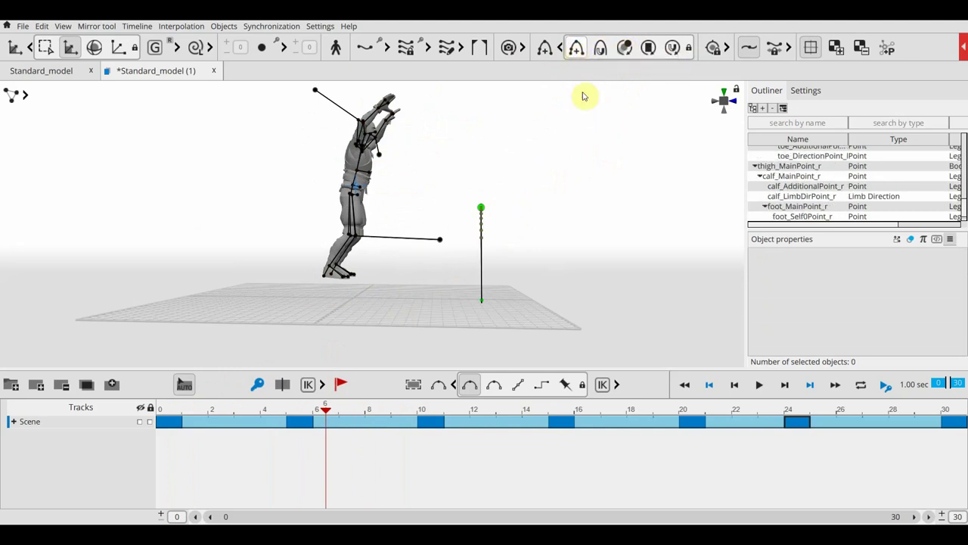
Try linear interpolation after frame 24, revert to smooth, and review the landing with ghosts.
left_click(516, 389)
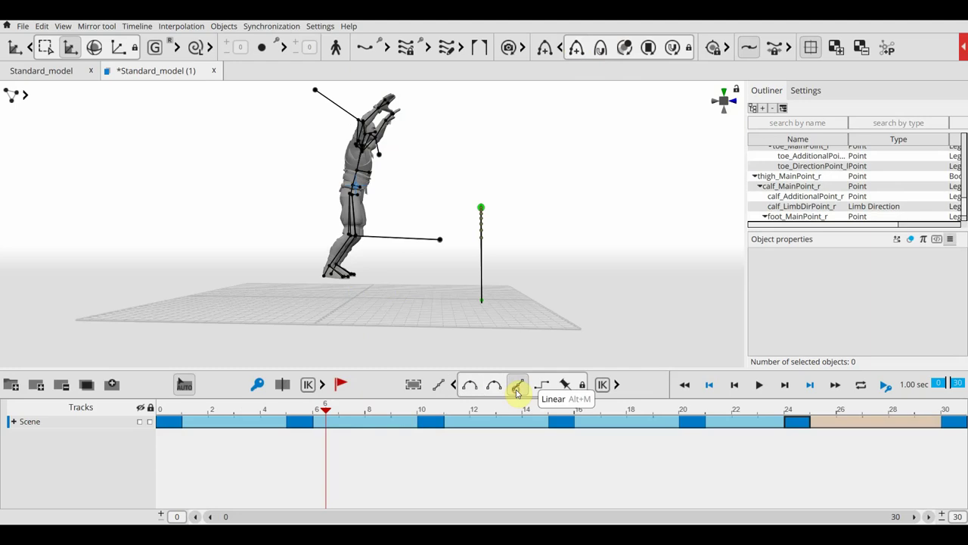
left_click(469, 386)
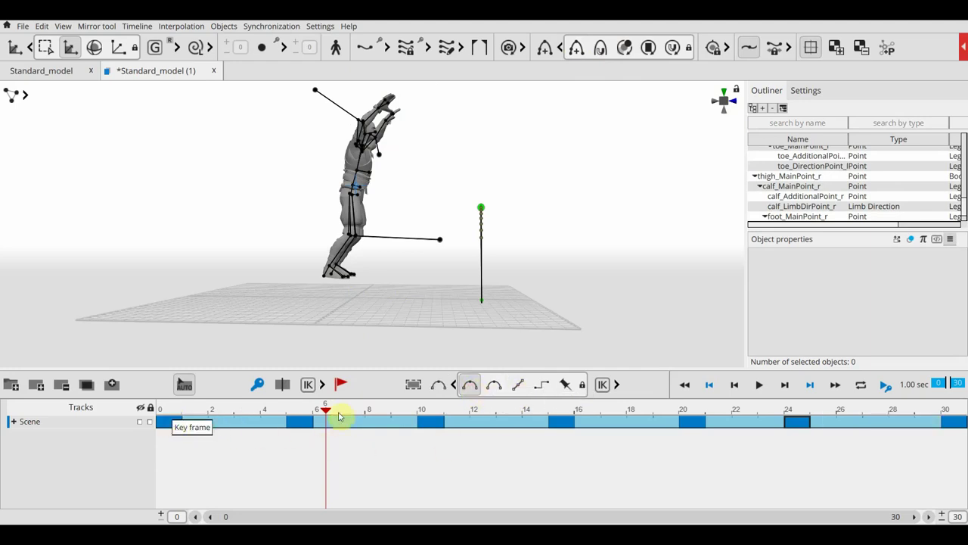
left_click_drag(327, 413, 959, 437)
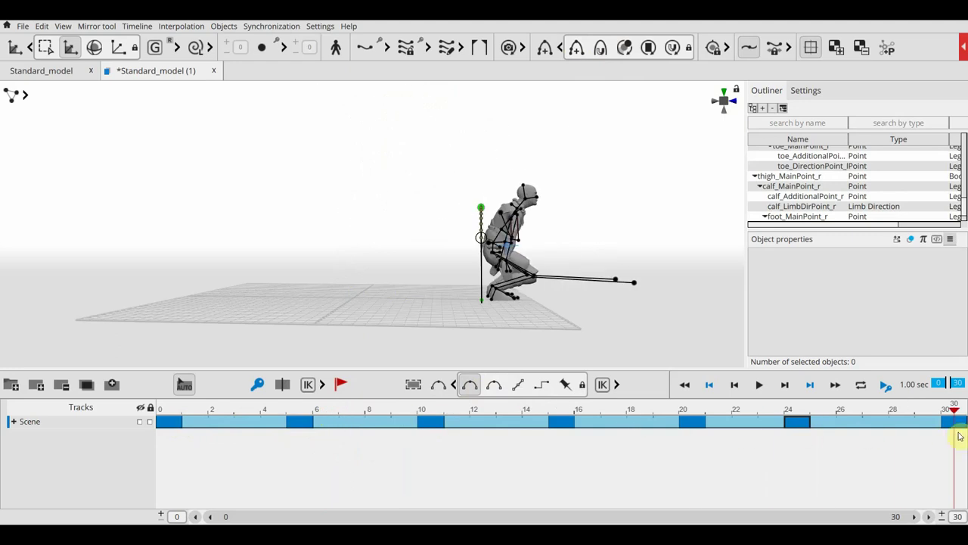
left_click(627, 49)
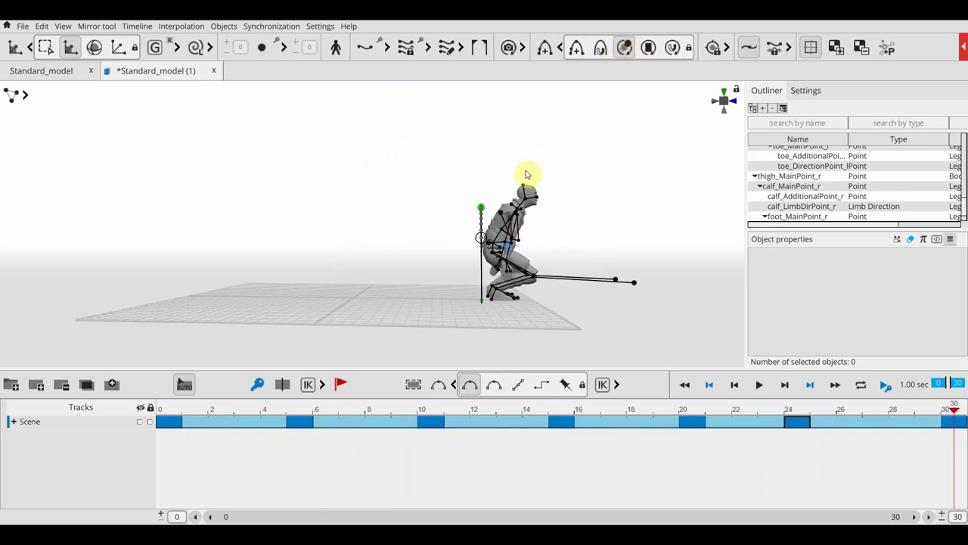
key("ctrl+z")
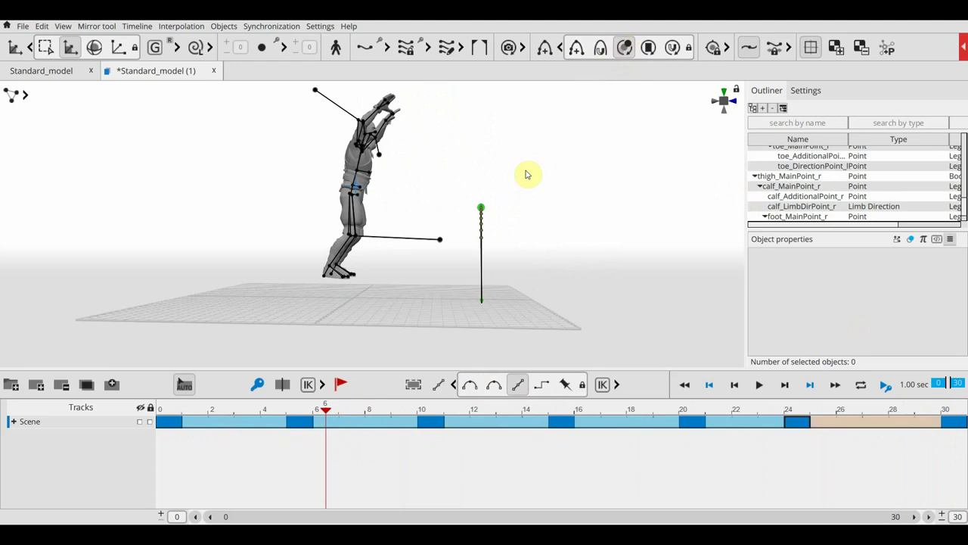
Select the rig at the frame-30 landing and set frames 24 to 30 to linear interpolation.
key("ctrl+a")
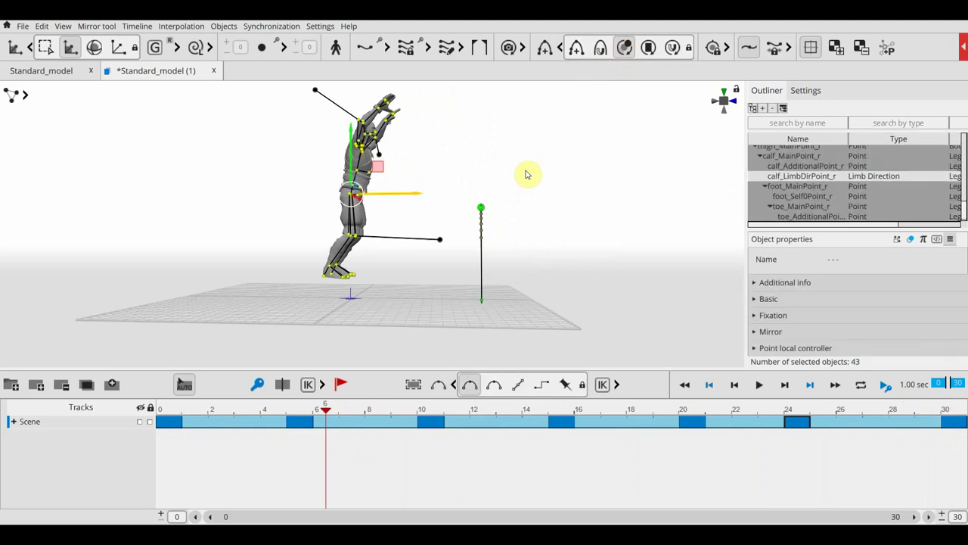
key("Home")
key("space")
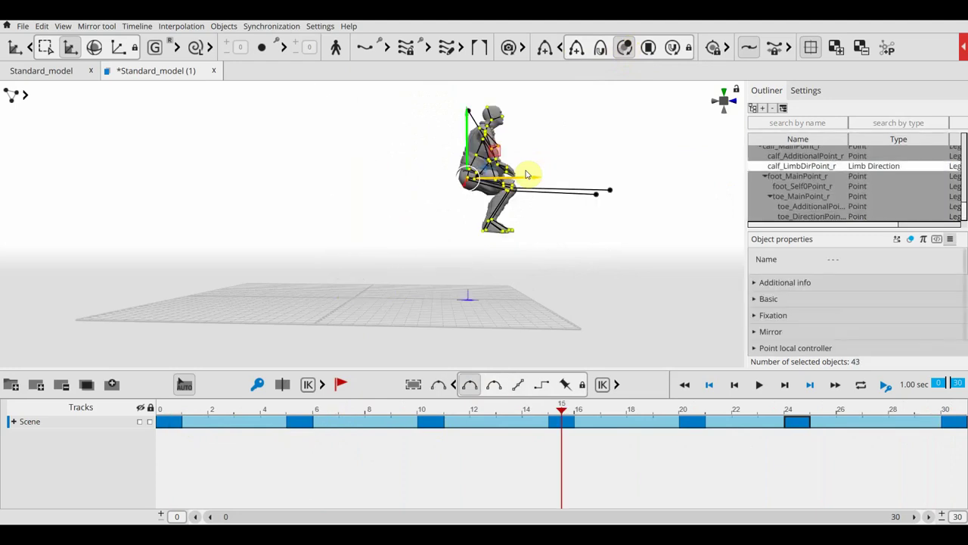
left_click(622, 288)
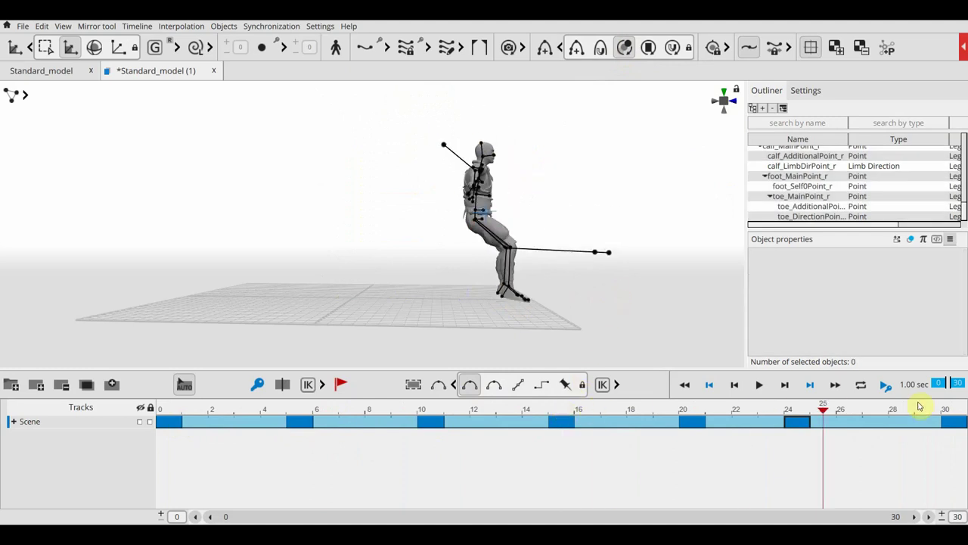
left_click_drag(563, 414, 955, 409)
left_click(545, 48)
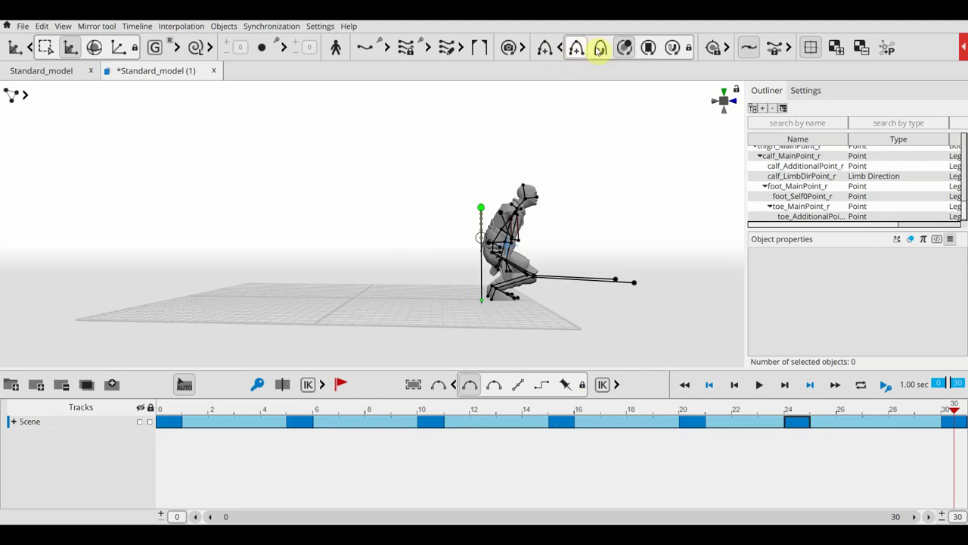
left_click(577, 53)
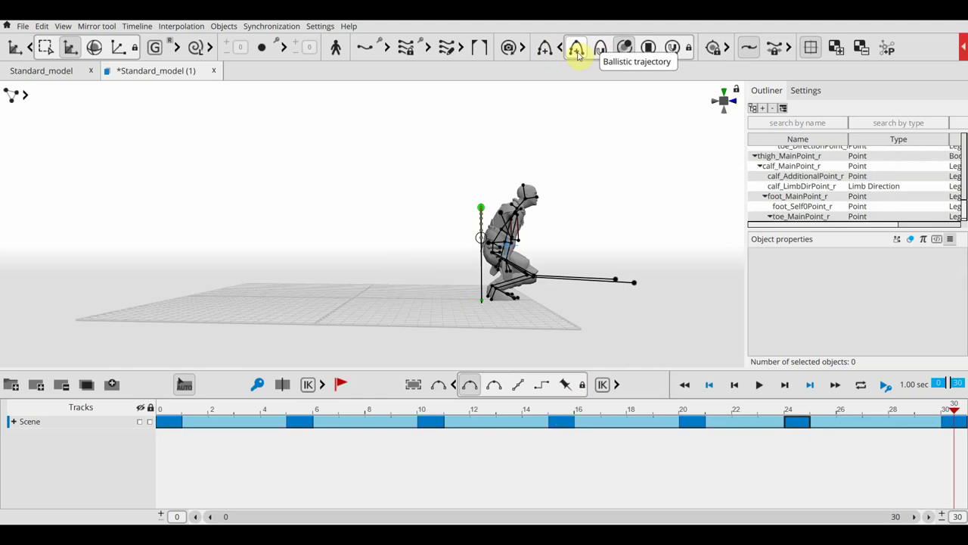
left_click_drag(609, 318, 492, 182)
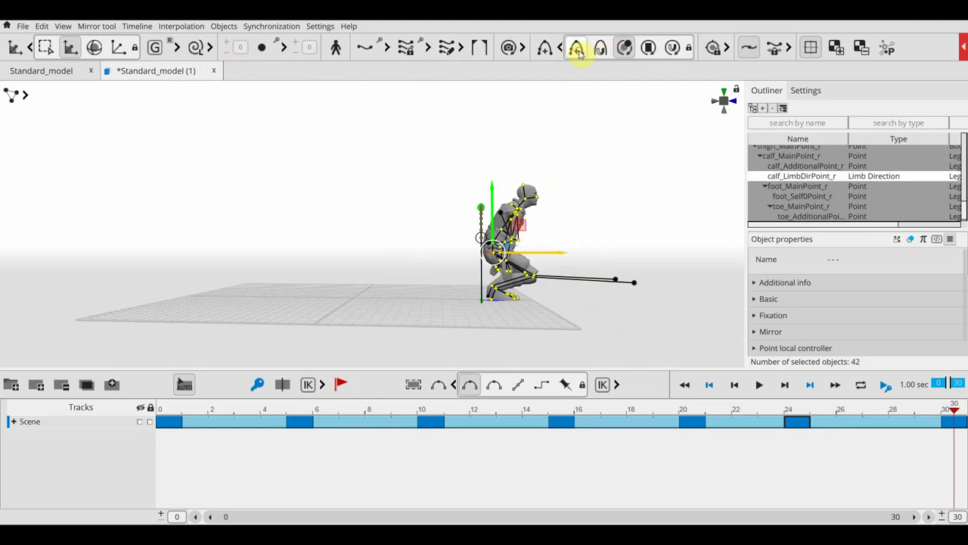
left_click(517, 386)
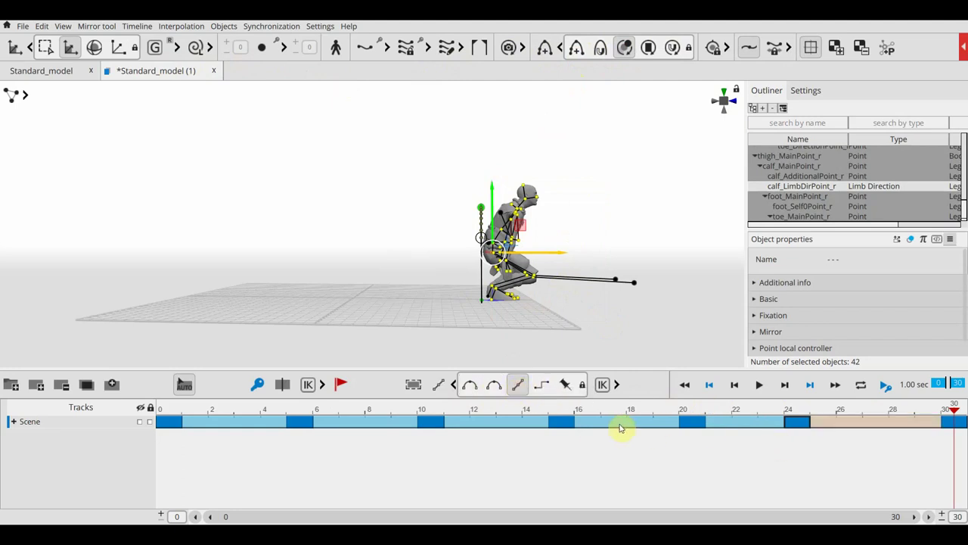
Play through the jump to the end and change the final stretch's interpolation.
left_click(566, 424)
left_click_drag(162, 420, 726, 457)
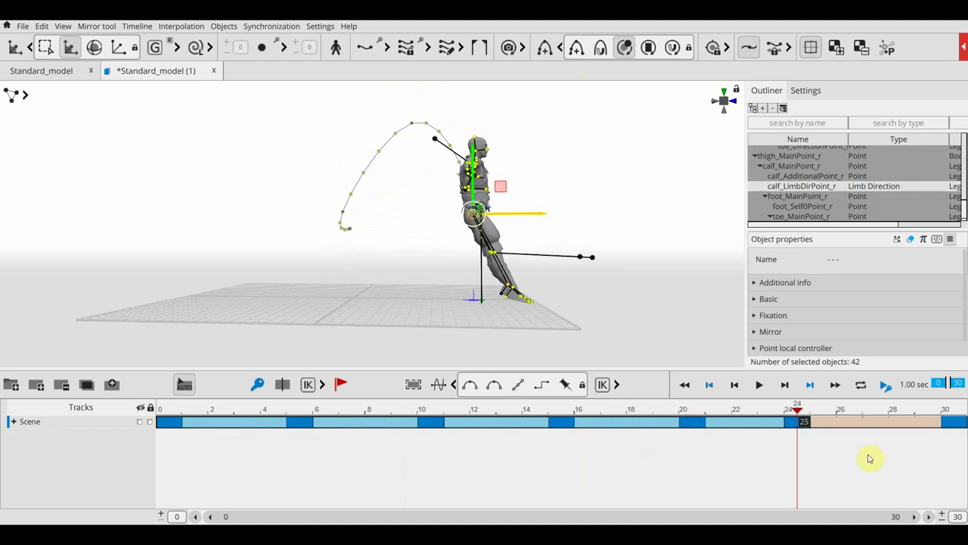
left_click_drag(726, 458, 962, 458)
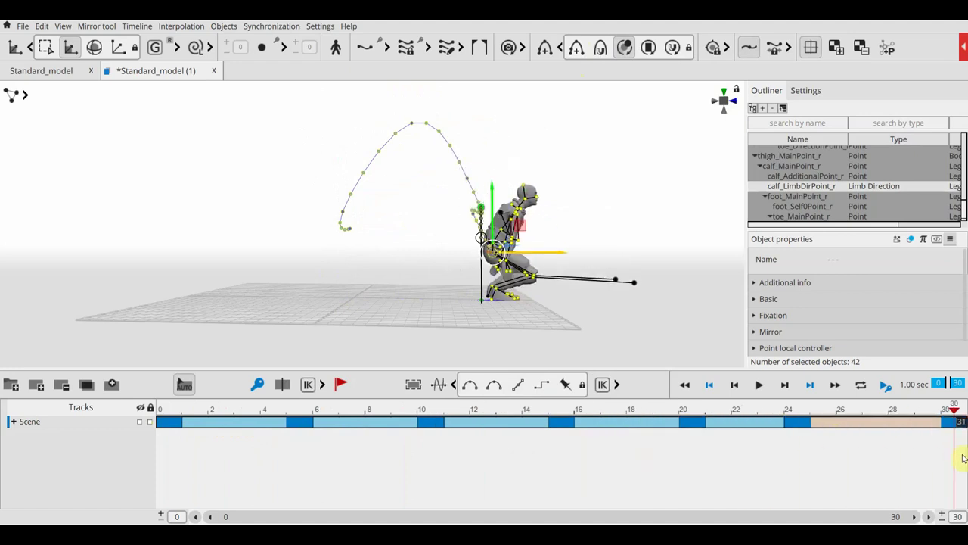
left_click(514, 384)
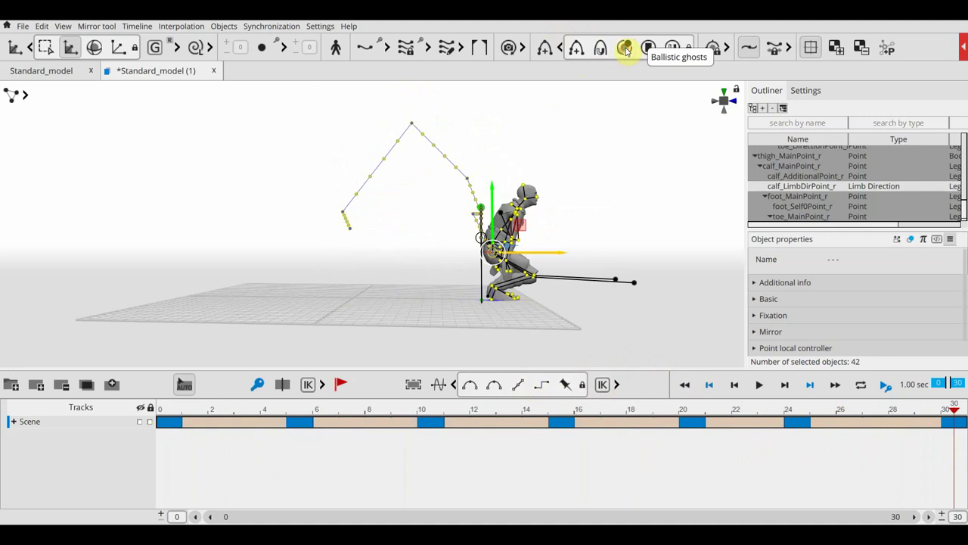
Create the ballistic(3) arc, pull its start point left and raise its apex higher.
left_click(578, 50)
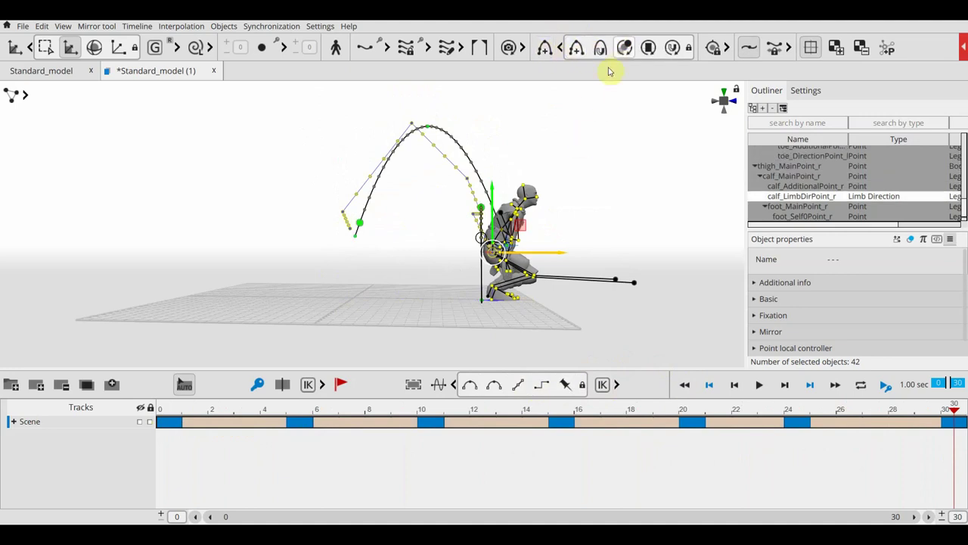
left_click(450, 139)
left_click_drag(422, 222, 415, 222)
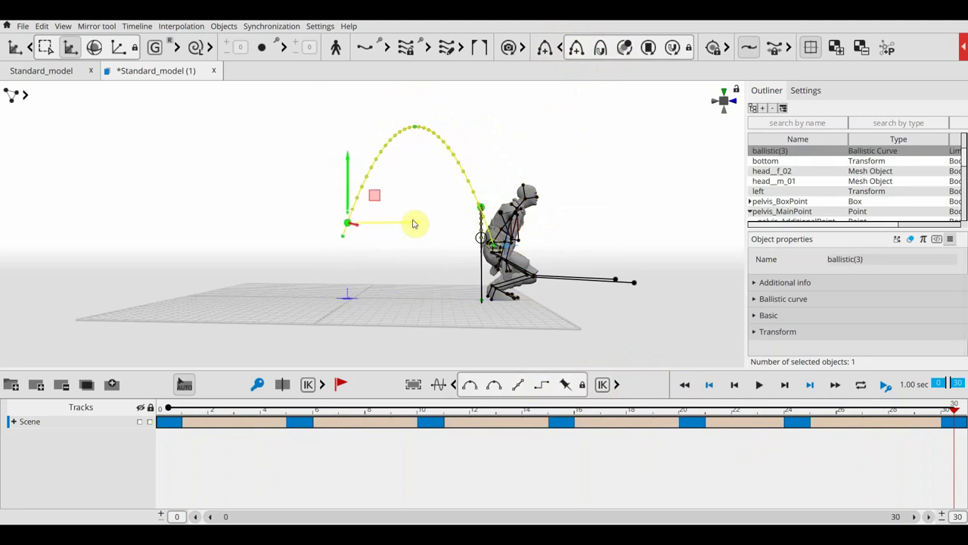
left_click(422, 127)
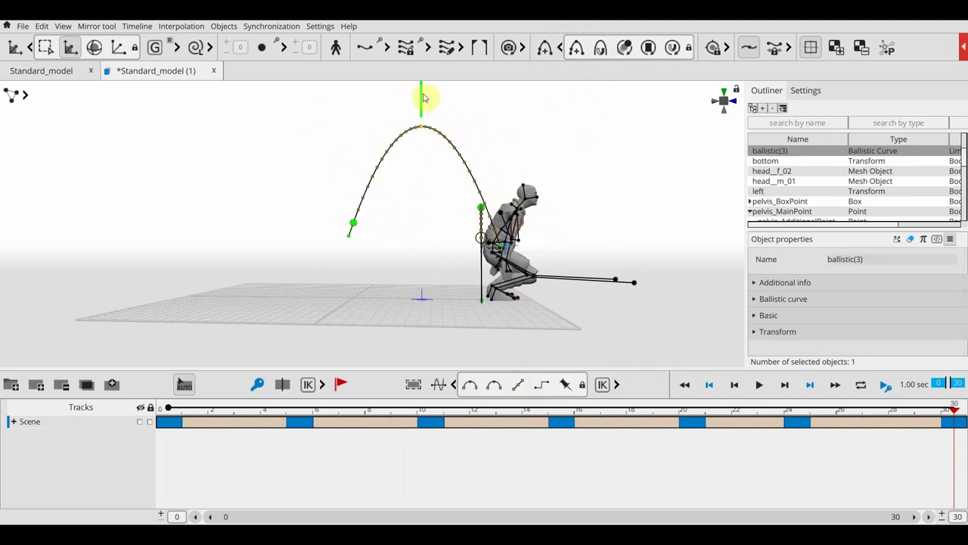
left_click_drag(422, 93, 422, 79)
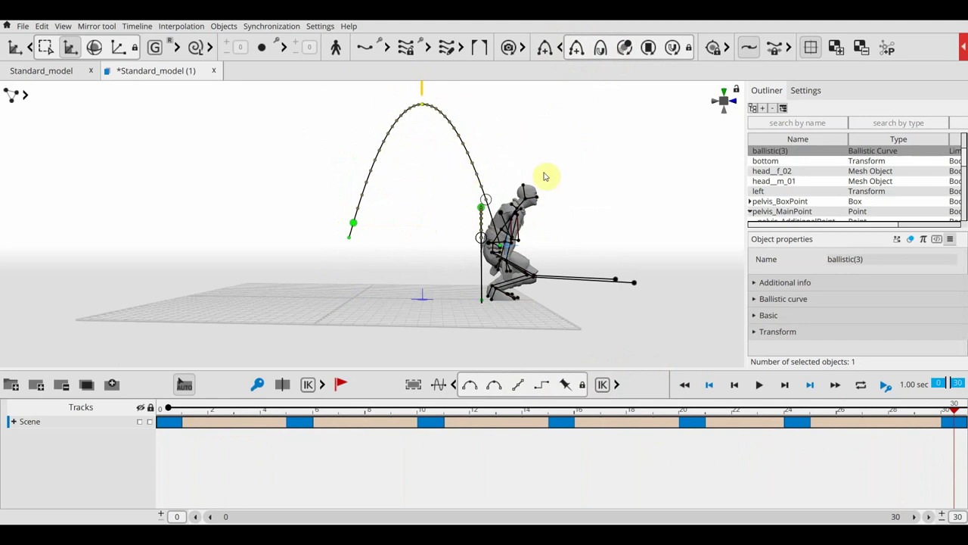
left_click(452, 121)
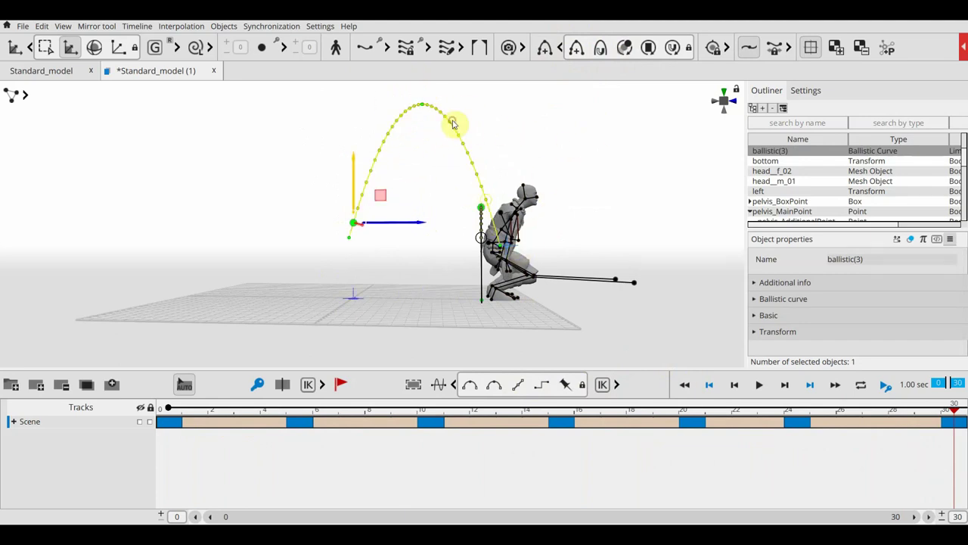
Snap the centres of mass onto the arc, replay from frame 0, and show pink ballistic ghosts.
left_click(600, 48)
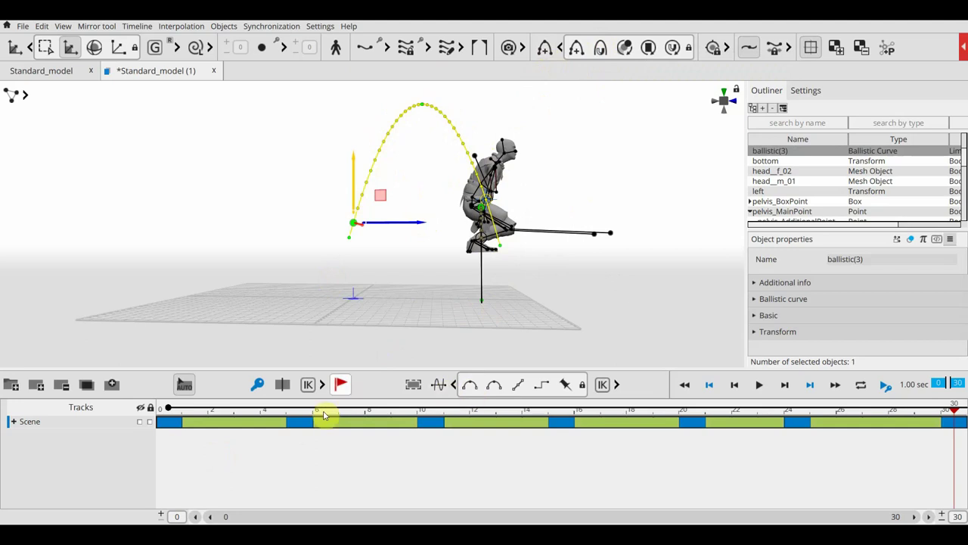
left_click_drag(955, 412, 137, 388)
key("space")
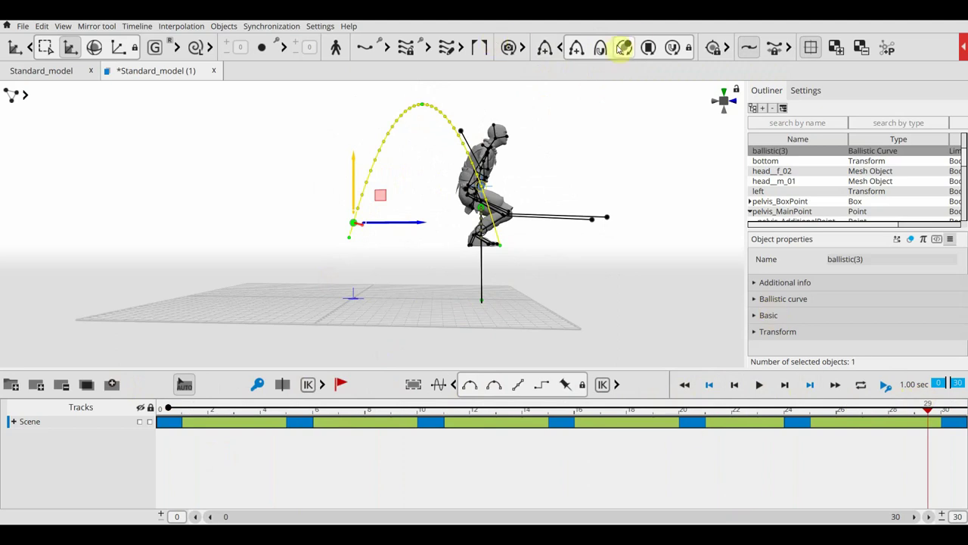
left_click(625, 48)
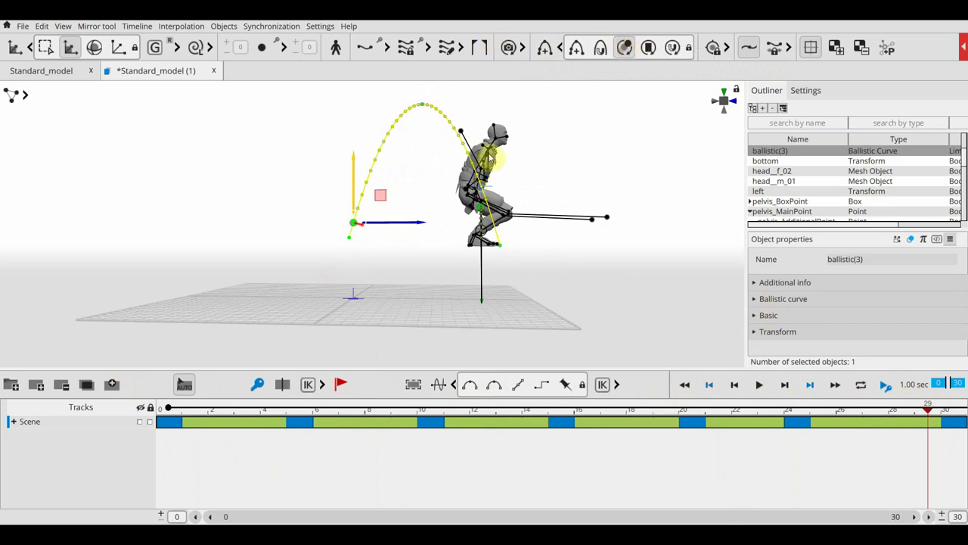
left_click(488, 155)
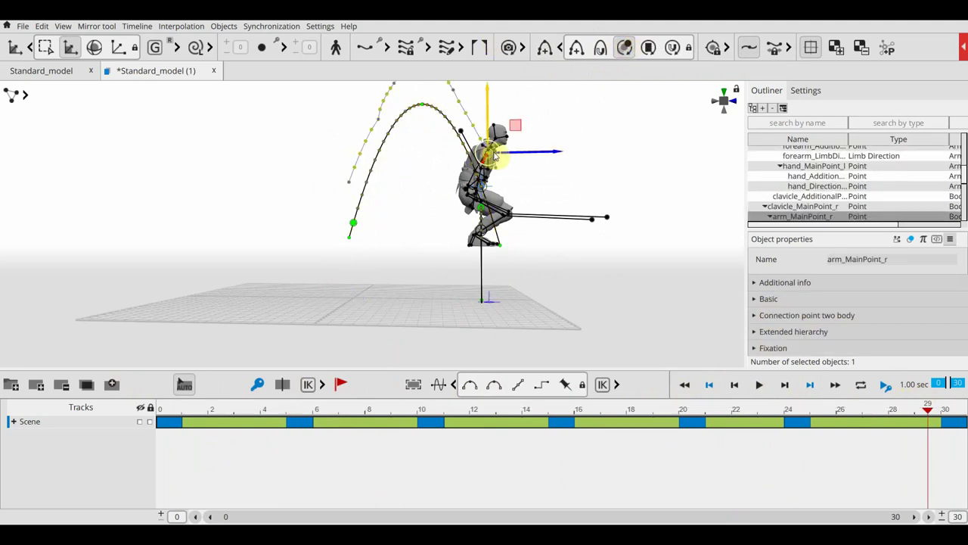
left_click(626, 49)
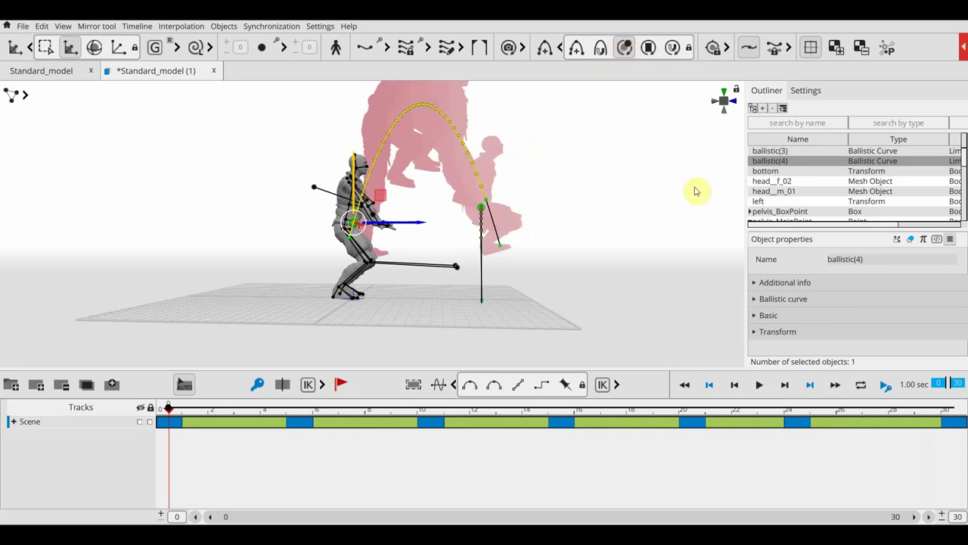
mouse_move(681, 177)
middle_mouse_down()
mouse_move(686, 204)
mouse_move(676, 233)
middle_mouse_up()
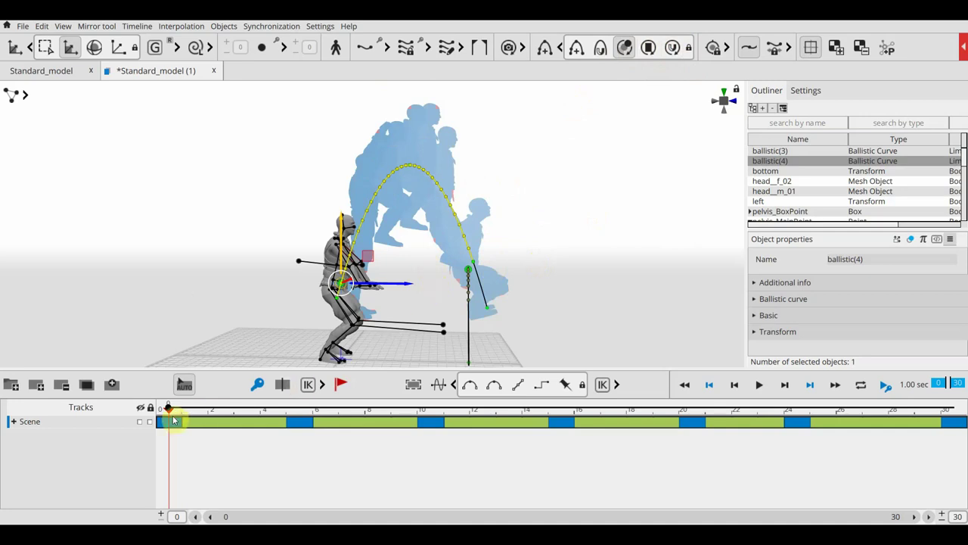
mouse_move(172, 413)
left_mouse_down()
mouse_move(666, 492)
mouse_move(964, 502)
left_mouse_up()
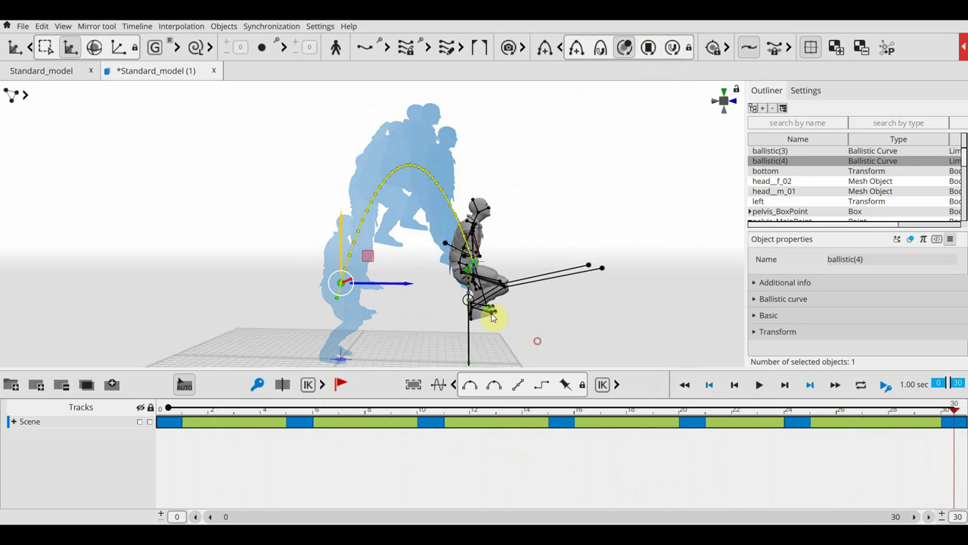
left_click_drag(492, 318, 455, 296)
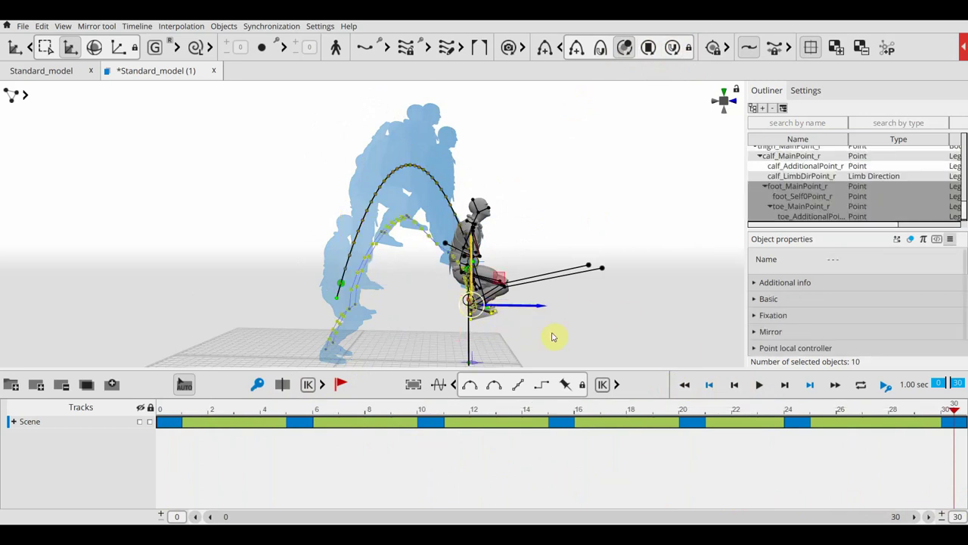
Select the foot and lower-leg chain and rotate it down into the crouched landing matching the ghosts.
left_click(478, 210)
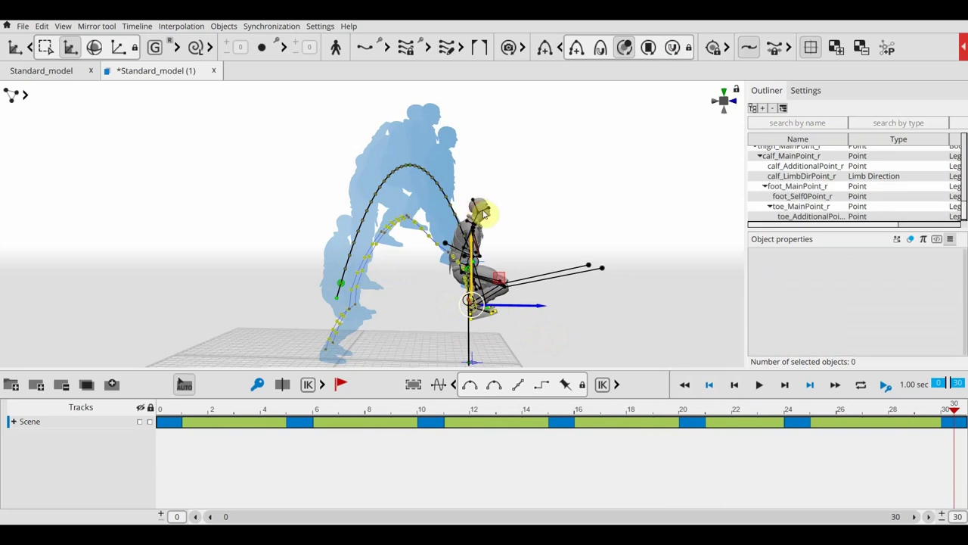
mouse_move(537, 319)
left_mouse_down()
mouse_move(447, 176)
mouse_move(468, 255)
left_mouse_up()
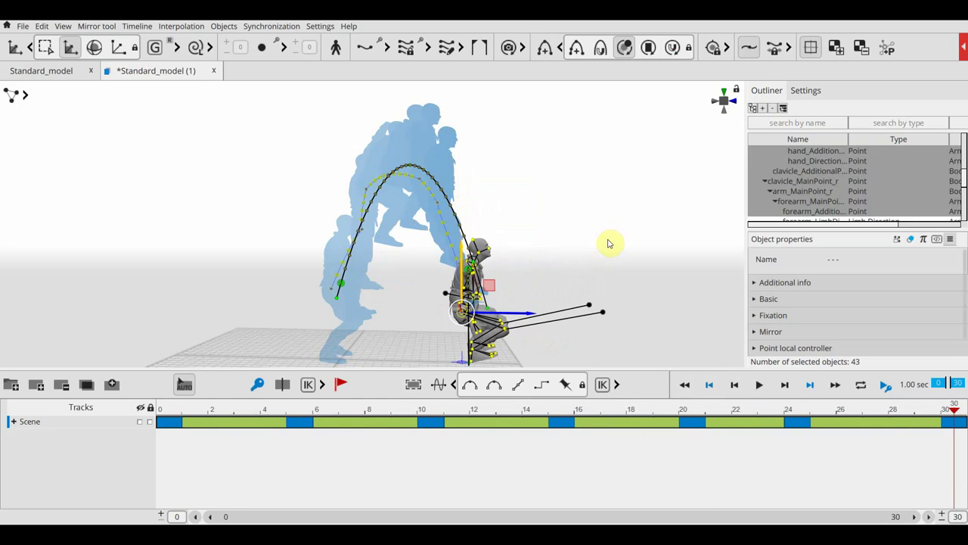
left_click(608, 243)
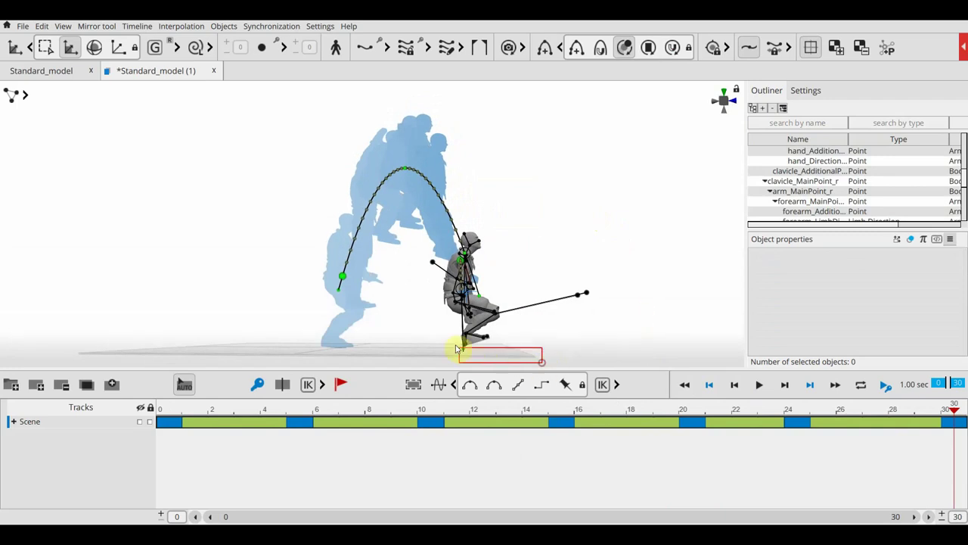
left_click_drag(464, 353, 437, 327)
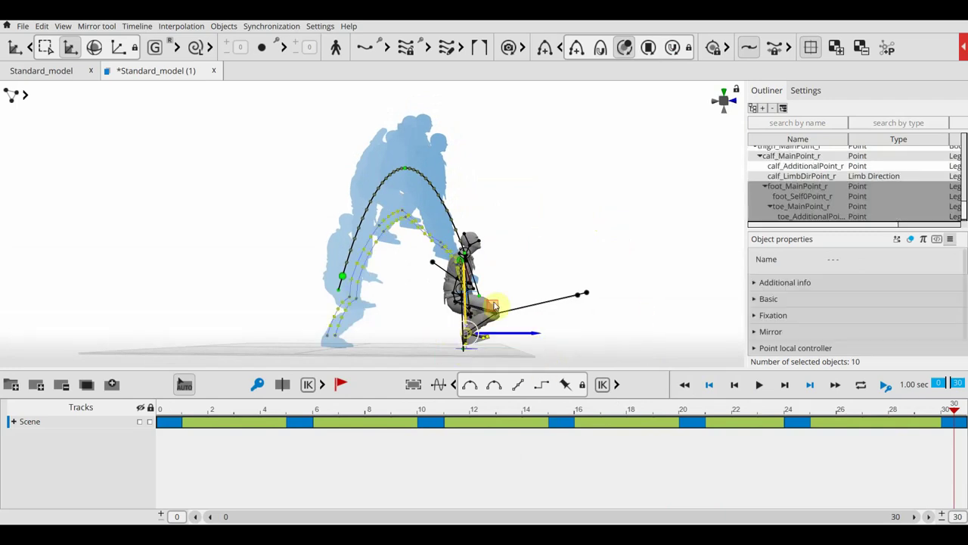
key("e")
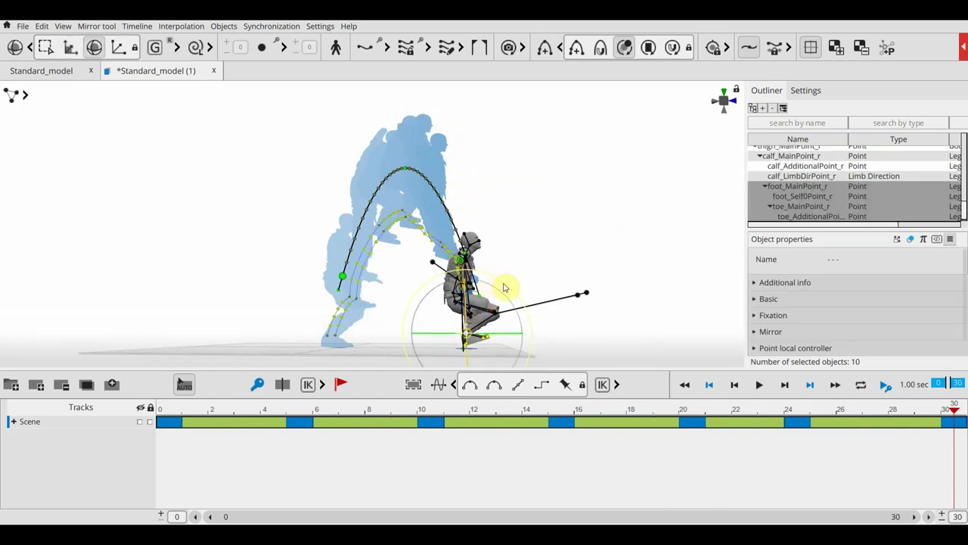
left_click_drag(507, 286, 536, 331)
left_click_drag(597, 361, 418, 227)
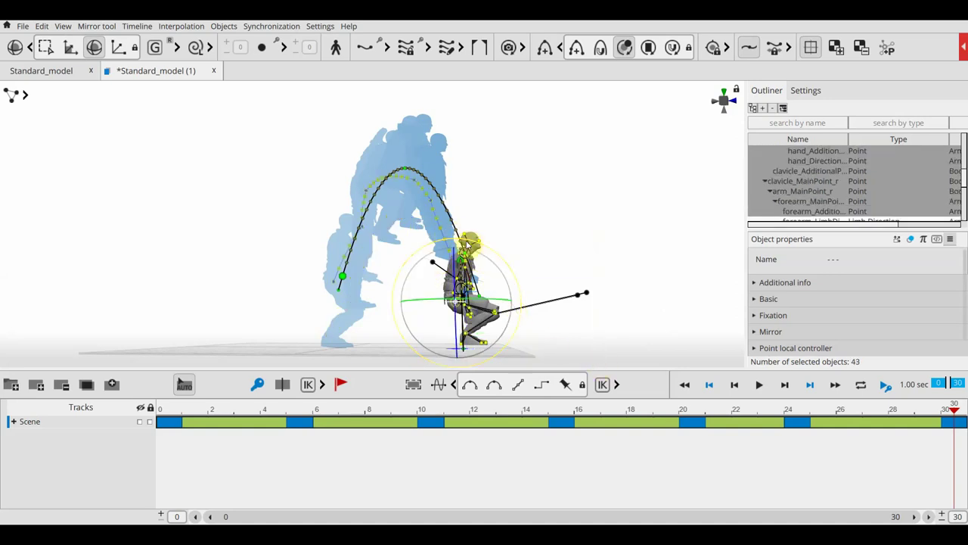
key("w")
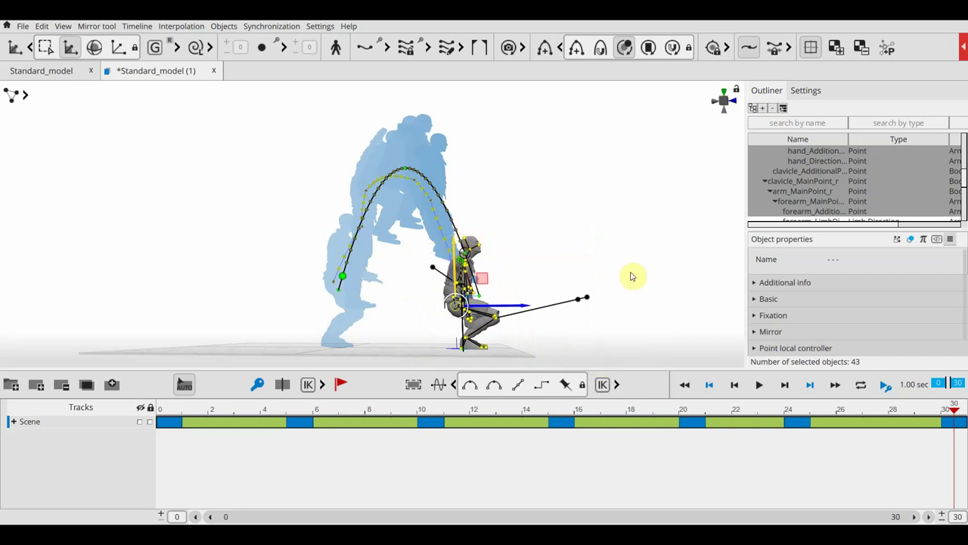
mouse_move(958, 416)
left_mouse_down()
mouse_move(188, 416)
mouse_move(657, 416)
mouse_move(751, 433)
mouse_move(778, 432)
mouse_move(71, 406)
left_mouse_up()
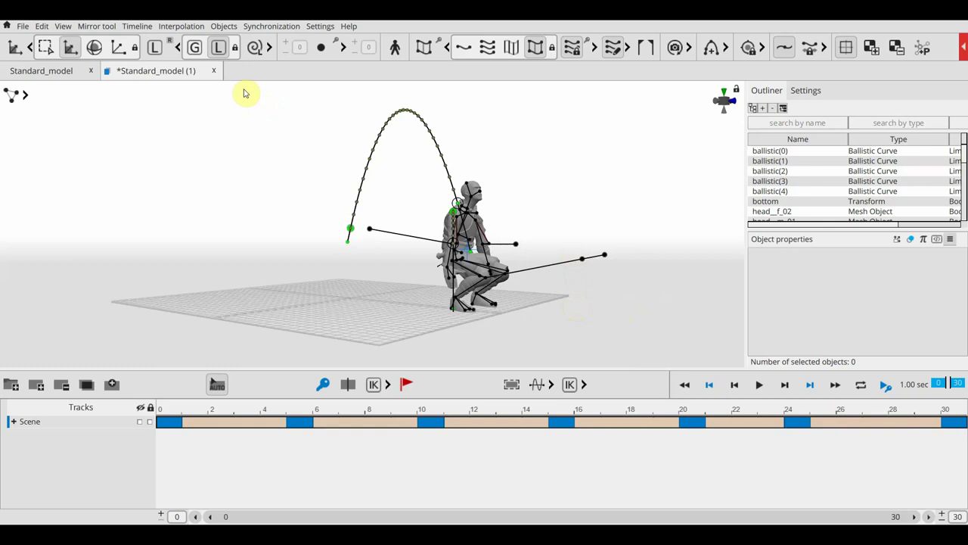
left_click(21, 27)
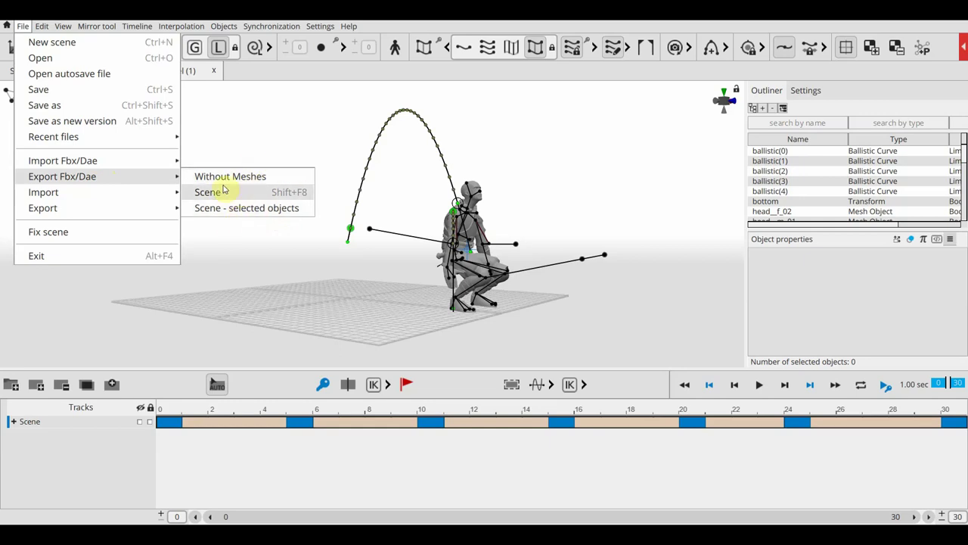
mouse_move(43, 192)
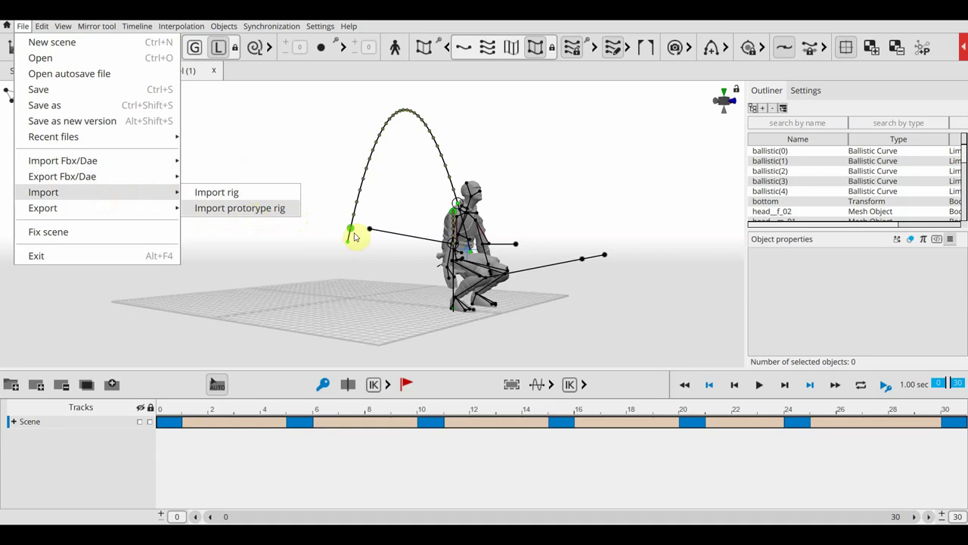
left_click(640, 173)
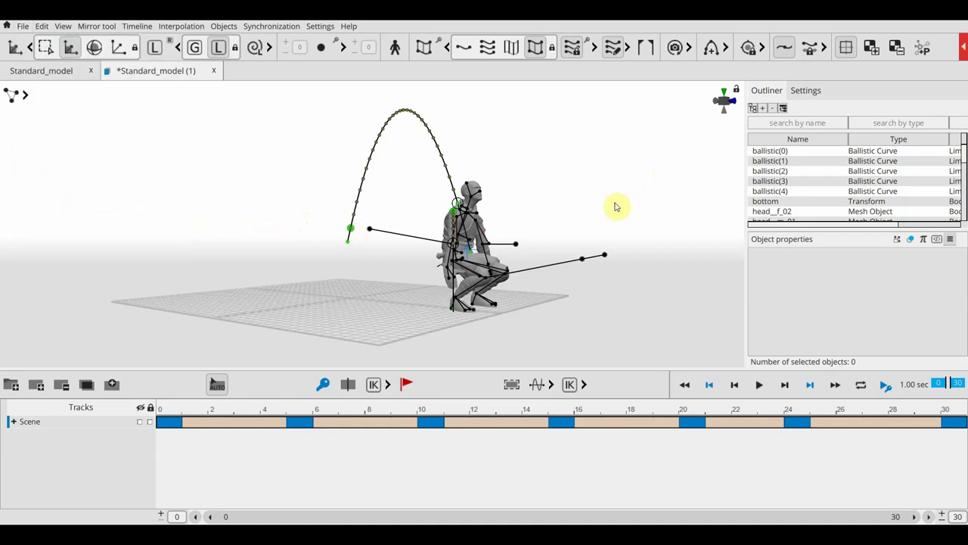